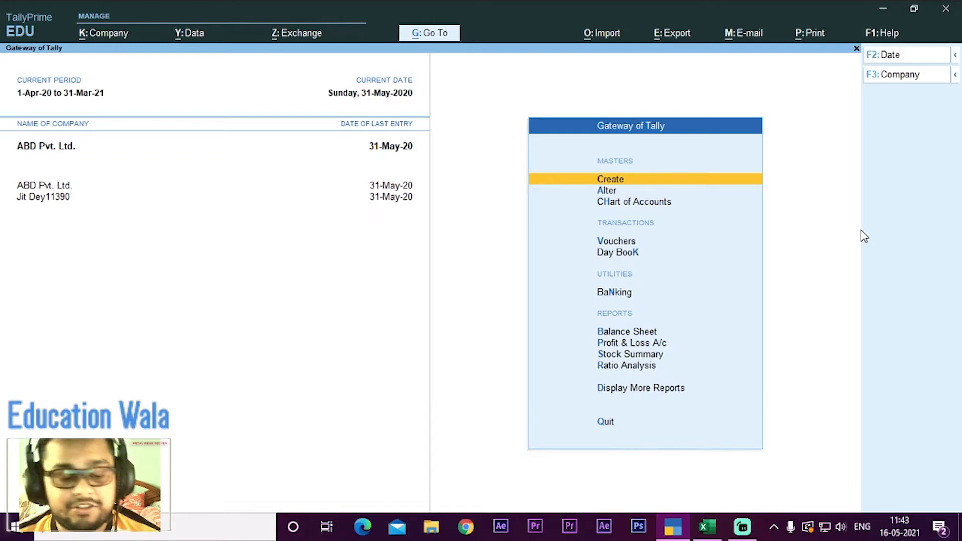
# Step: Switch to the Book1.xlsx workbook in Excel and read through the four cost centre exercise questions
pyautogui.click(700, 531)
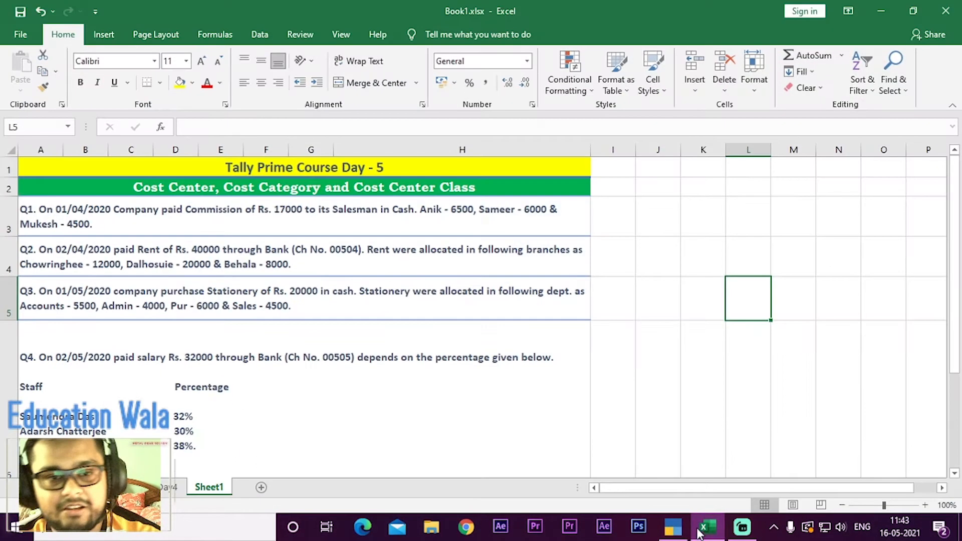
pyautogui.click(399, 174)
pyautogui.click(262, 191)
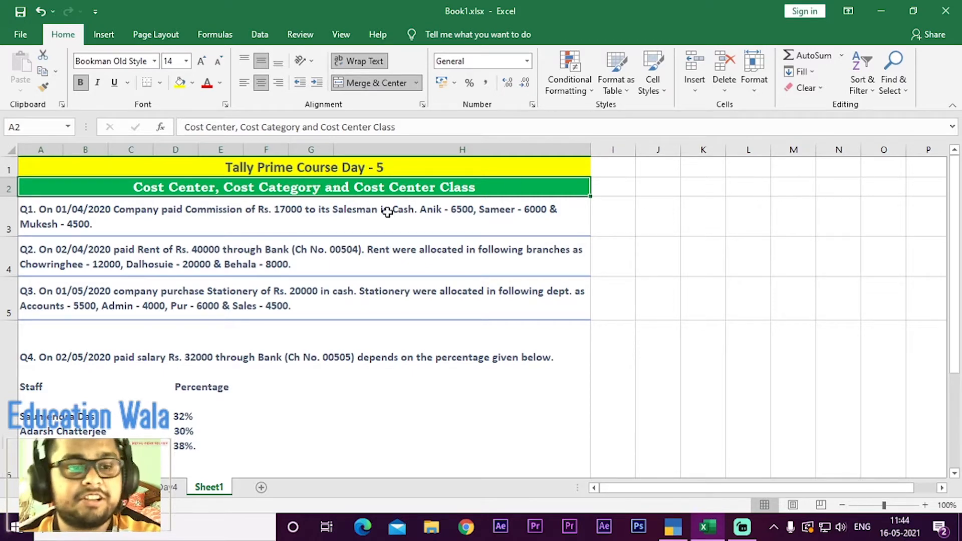
pyautogui.click(265, 221)
pyautogui.click(285, 251)
pyautogui.click(307, 294)
pyautogui.click(318, 344)
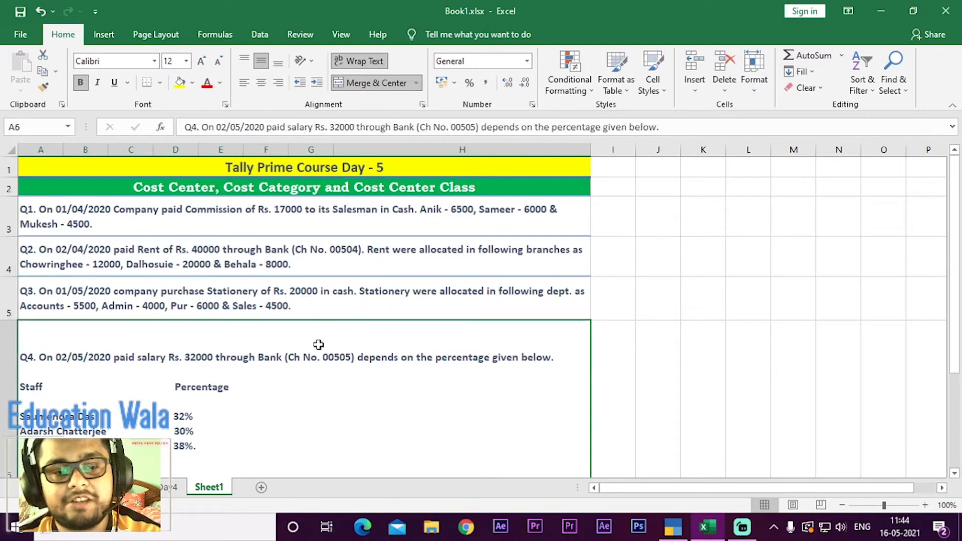
pyautogui.click(501, 212)
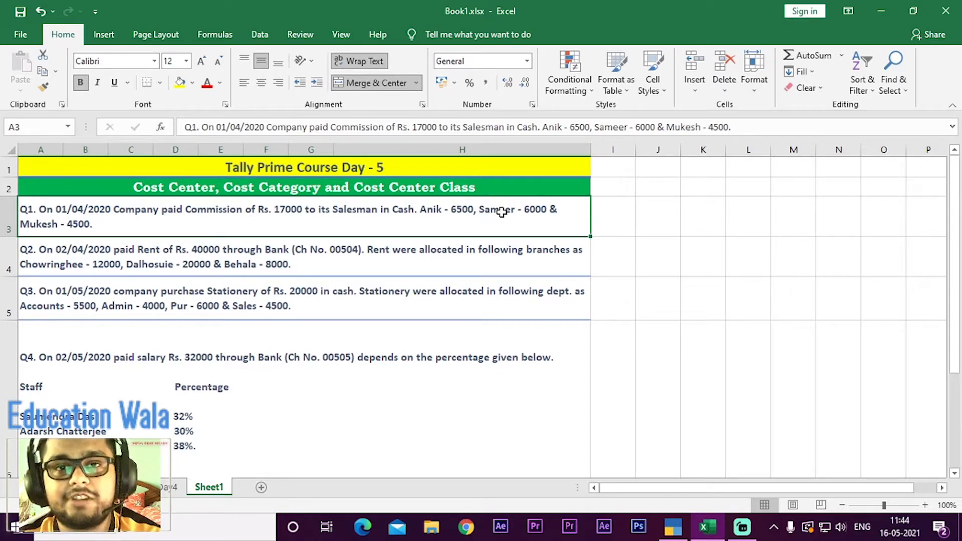
# Step: Switch to TallyPrime and display the full list of masters that can be created for the company
pyautogui.hotkey('alt', 'Tab')
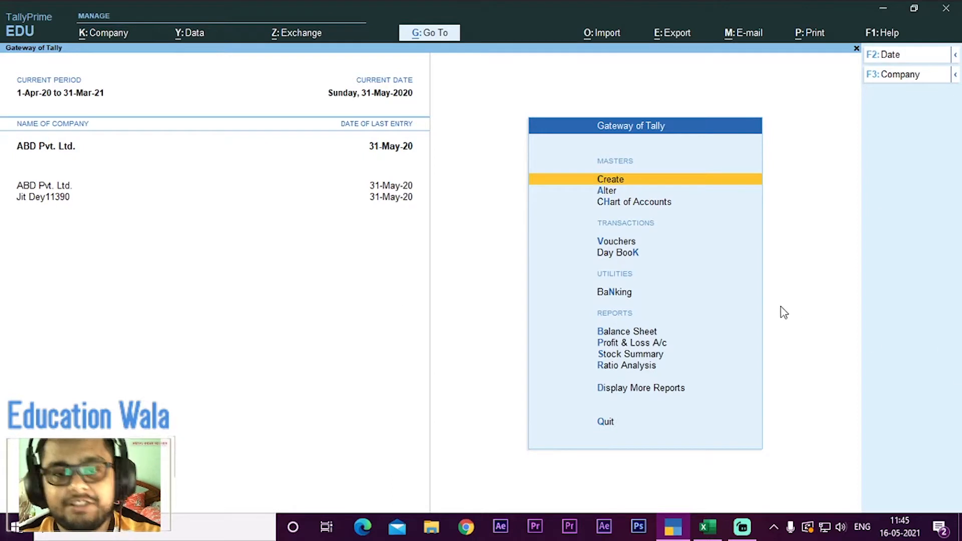
pyautogui.press('Return')
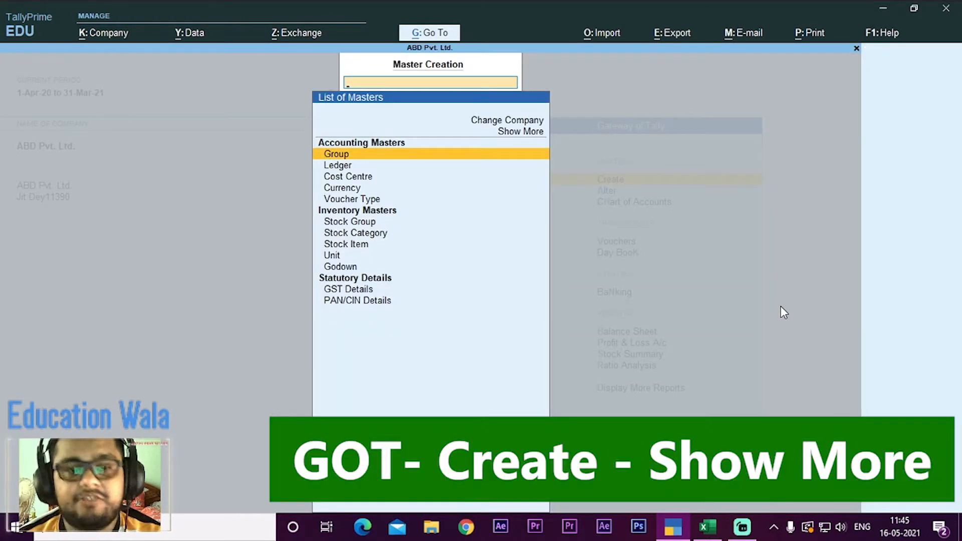
pyautogui.press('Down')
pyautogui.press('Down')
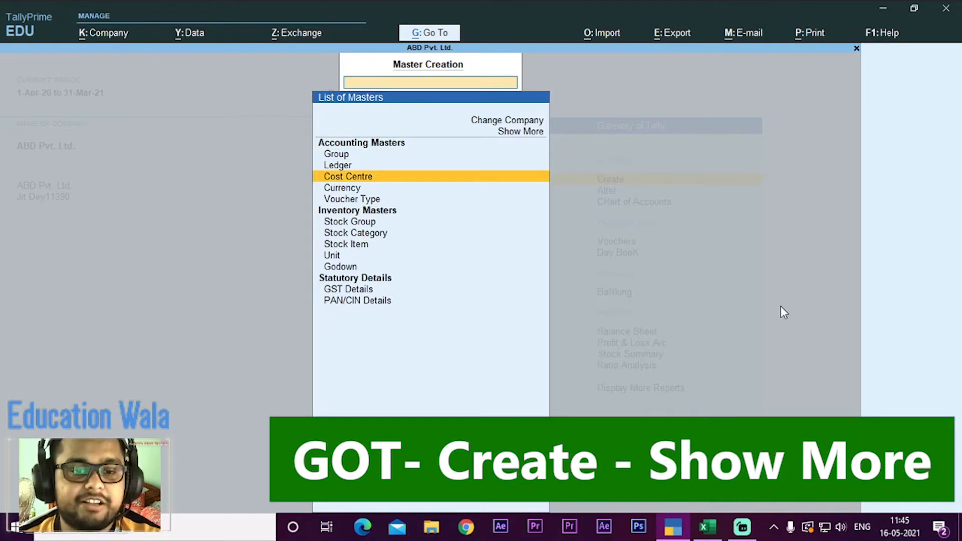
pyautogui.press('Up')
pyautogui.press('Up')
pyautogui.press('Up')
pyautogui.press('Up')
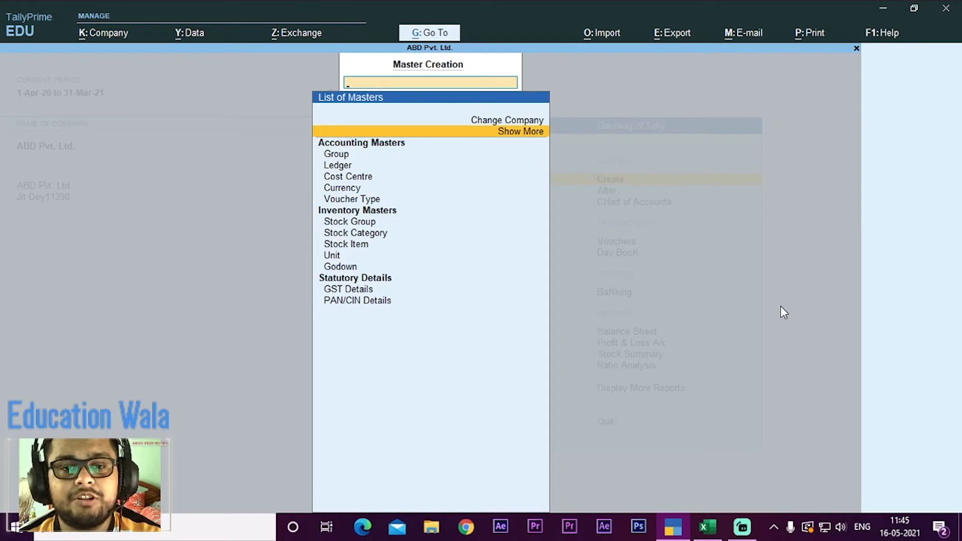
pyautogui.press('Return')
# Step: Examine the Cost Category, Cost Centre and Cost Centre Class entries among the accounting masters
pyautogui.press('Down')
pyautogui.press('Down')
pyautogui.press('Down')
pyautogui.press('Down')
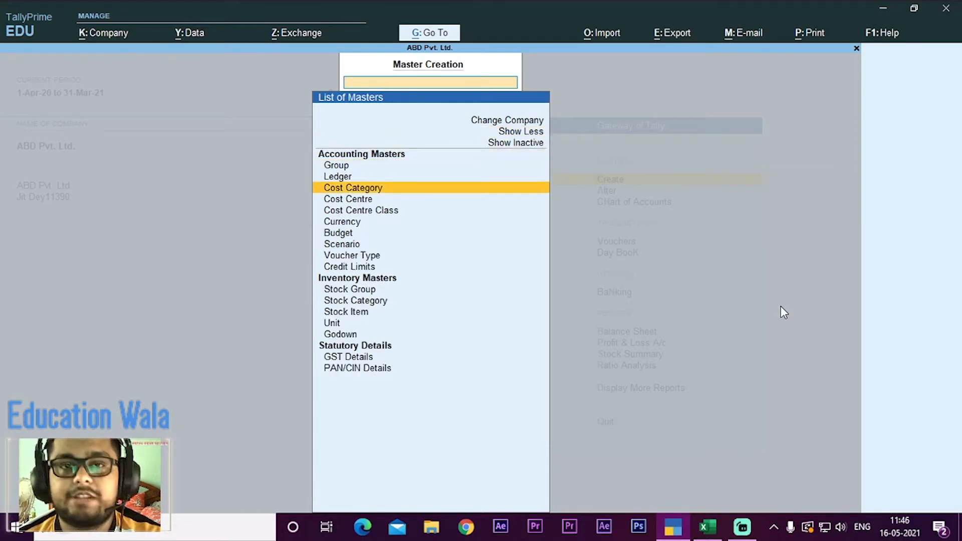
pyautogui.press('Down')
pyautogui.press('Down')
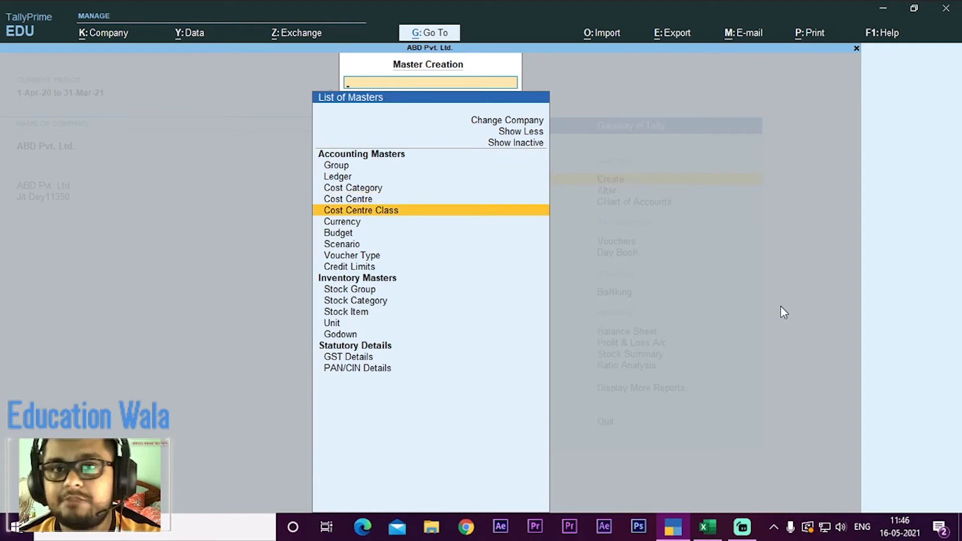
pyautogui.press('Up')
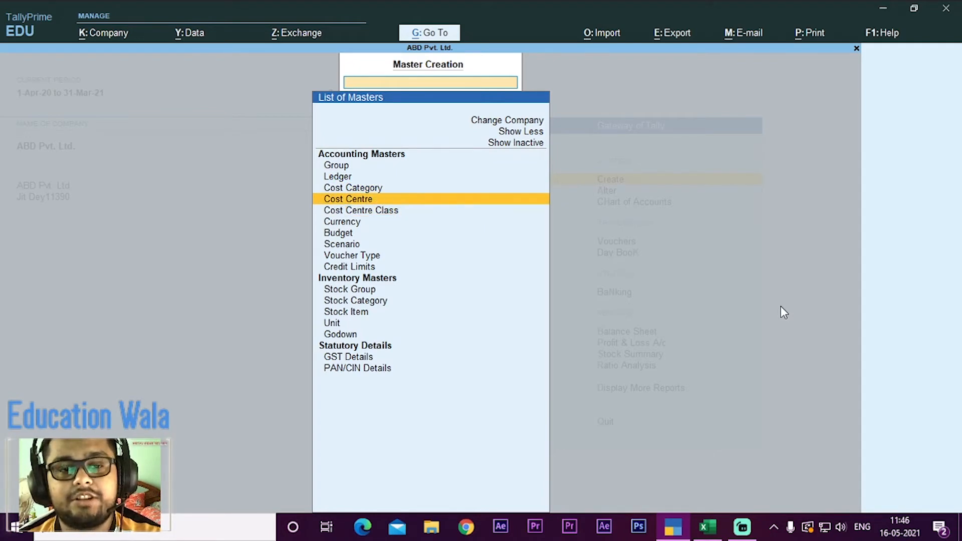
pyautogui.press('Up')
pyautogui.press('Up')
pyautogui.press('Down')
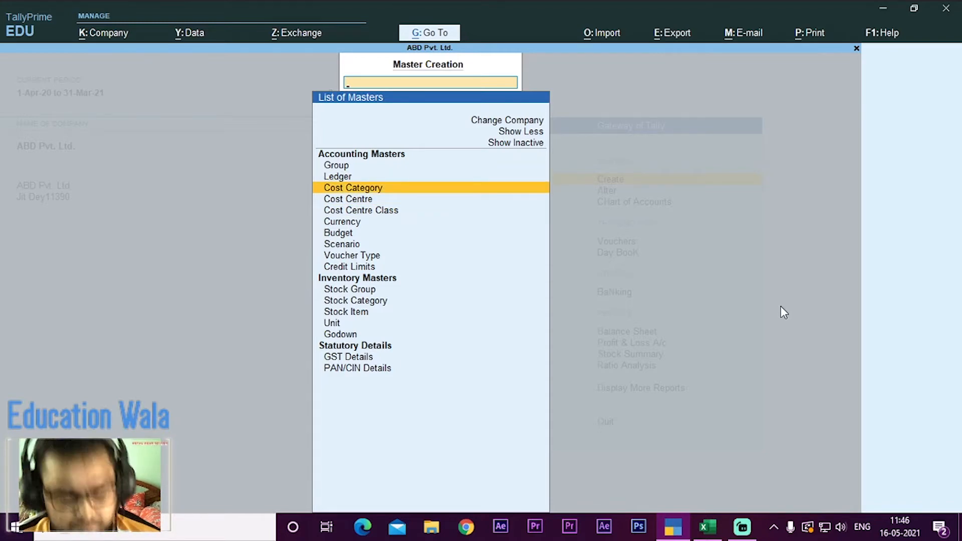
# Step: Return to the Excel workbook and review questions Q1 and Q2 on commission and rent allocation
pyautogui.hotkey('alt', 'Tab')
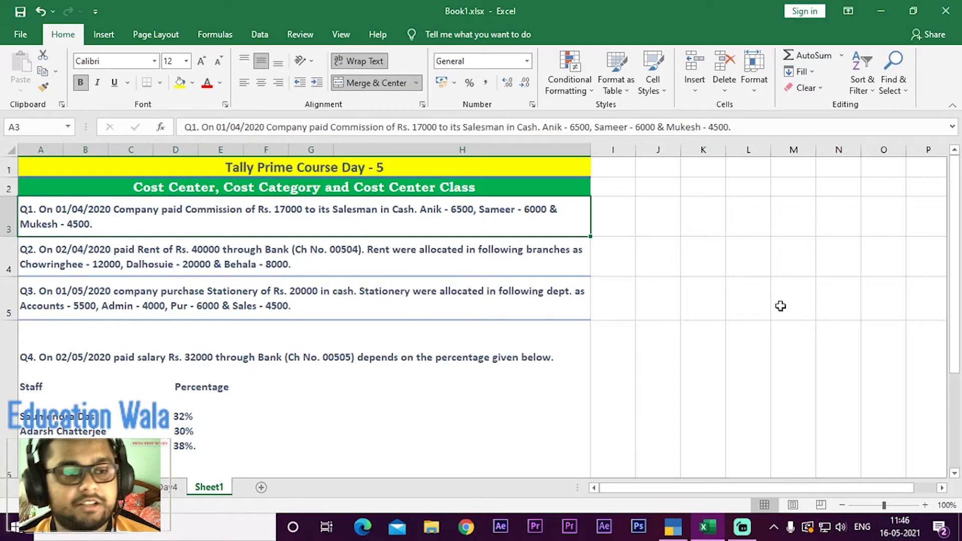
pyautogui.press('Down')
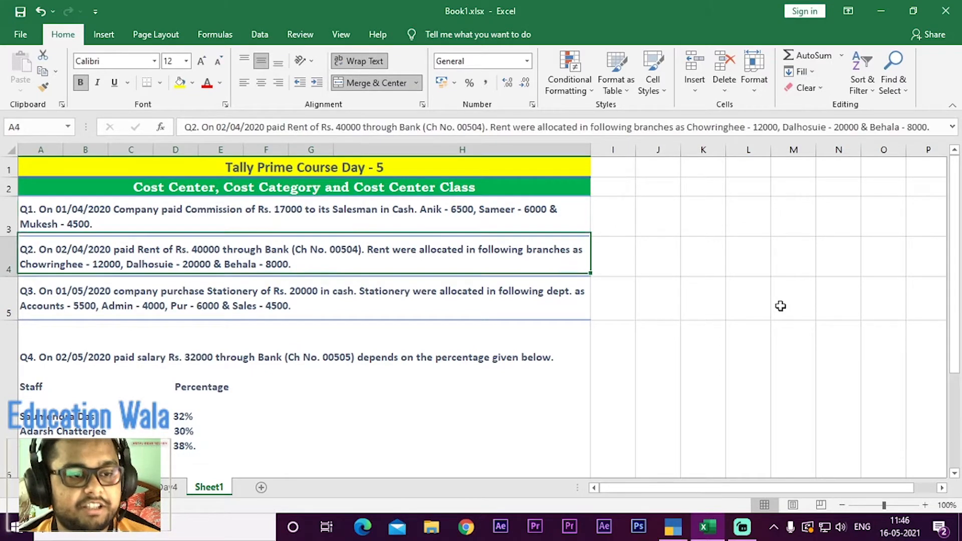
pyautogui.press('Up')
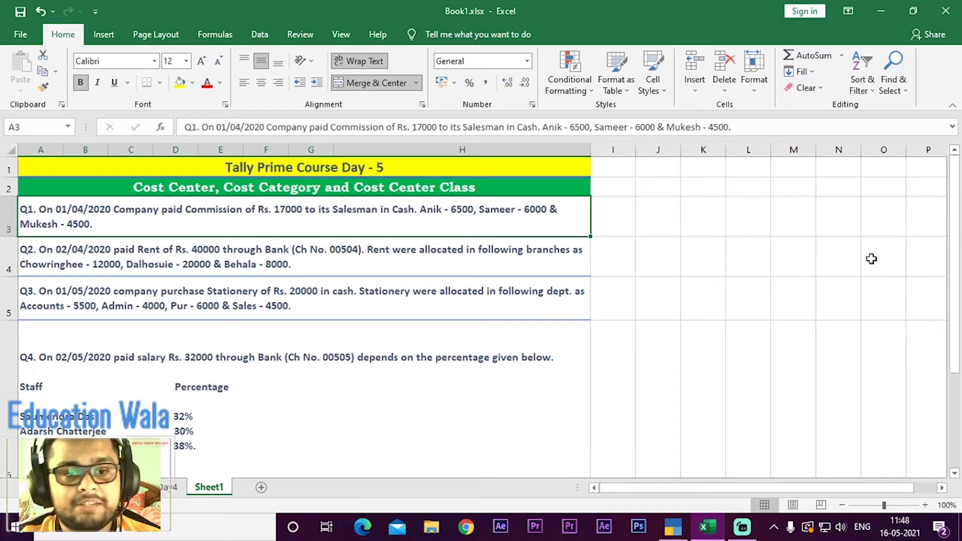
# Step: Switch back to TallyPrime and start a new Cost Category from the full list of masters
pyautogui.hotkey('alt', 'Tab')
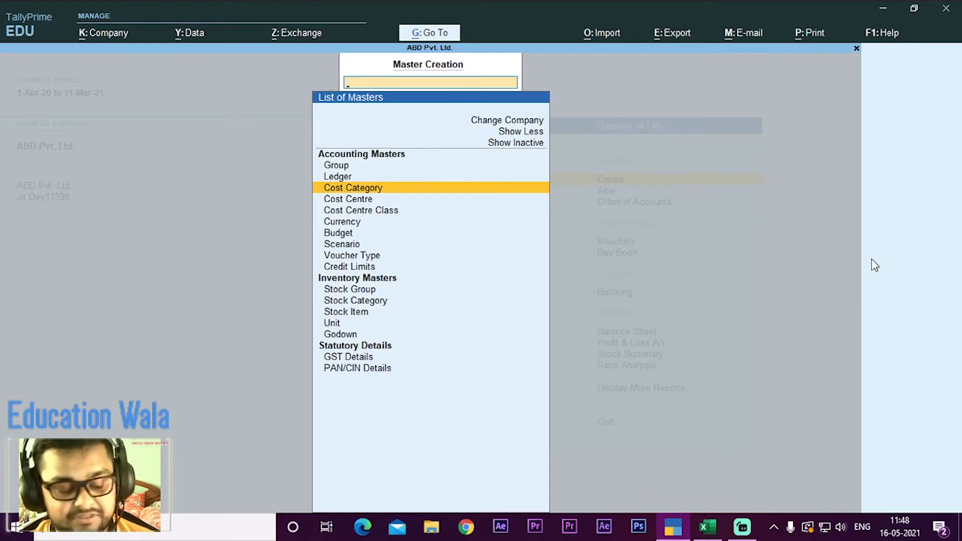
pyautogui.press('Escape')
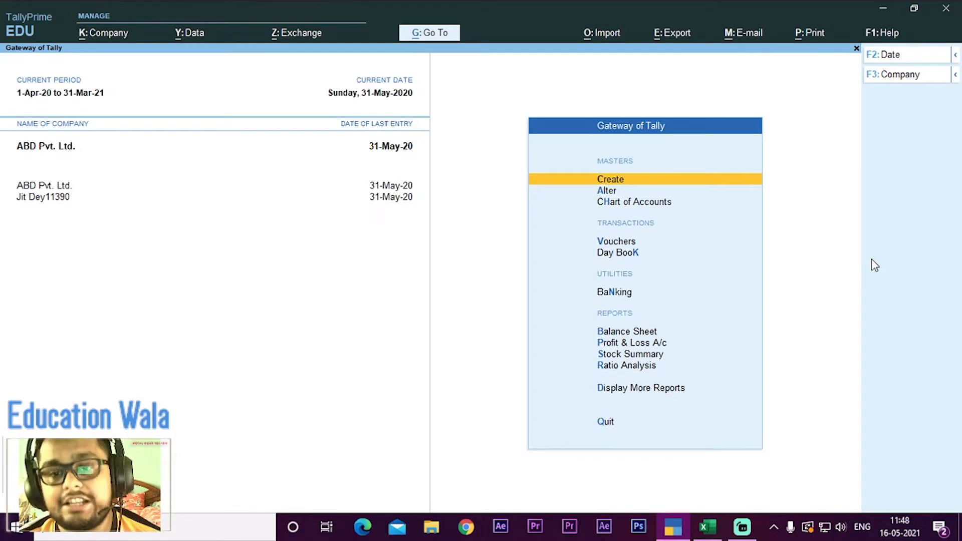
pyautogui.press('Return')
pyautogui.press('Up')
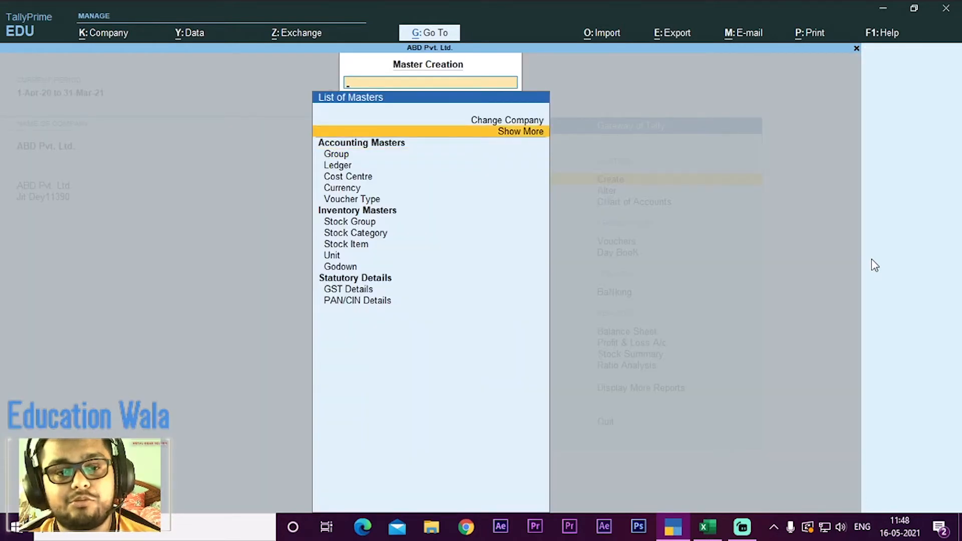
pyautogui.press('Return')
pyautogui.press('Down')
pyautogui.press('Down')
pyautogui.press('Down')
pyautogui.press('Down')
pyautogui.press('Down')
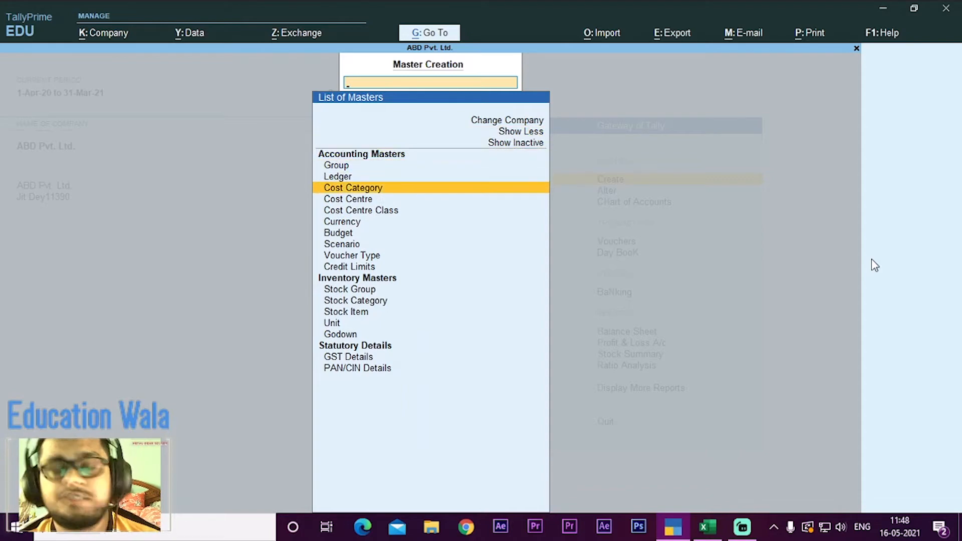
pyautogui.press('Return')
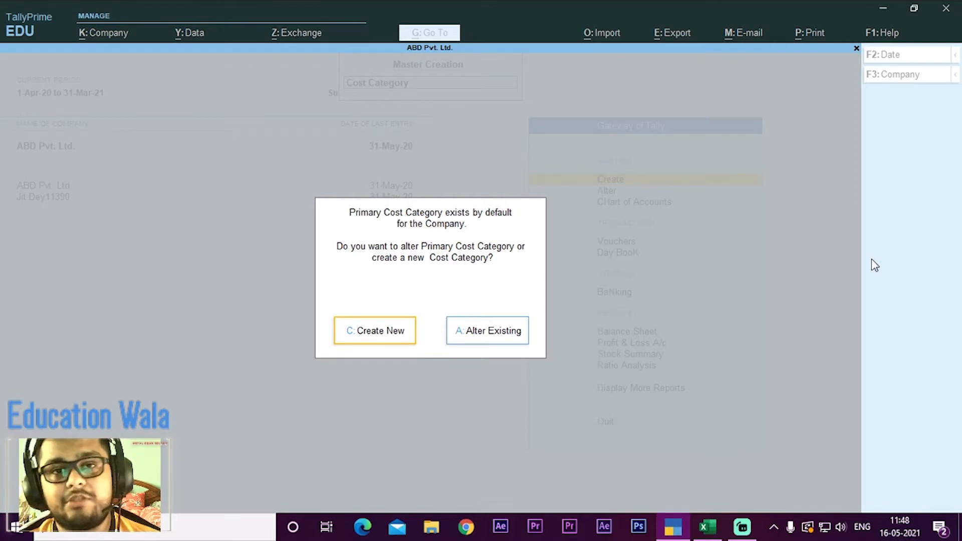
pyautogui.press('Return')
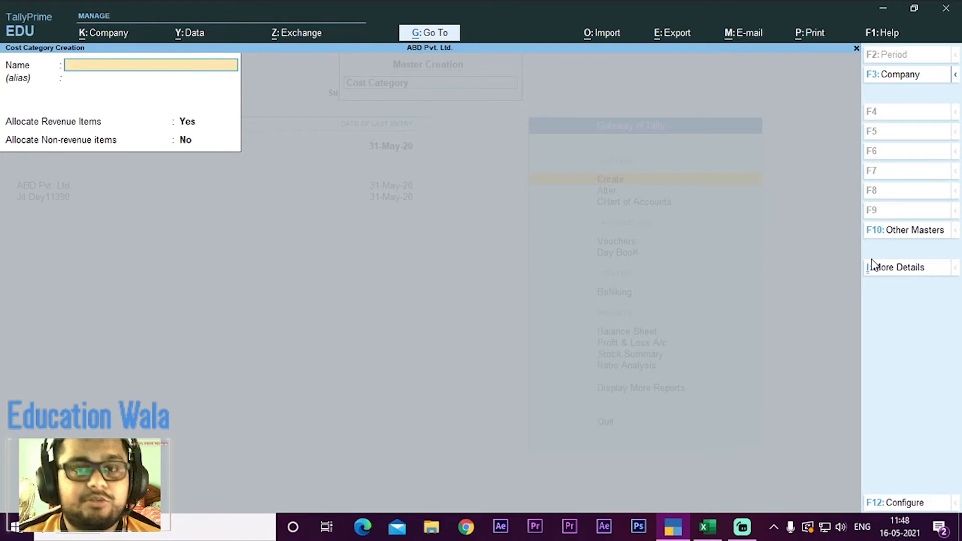
# Step: Name the cost category Salesman, keep revenue items allocated and non-revenue items unallocated, then save it and leave the creation form
pyautogui.write('Sa')
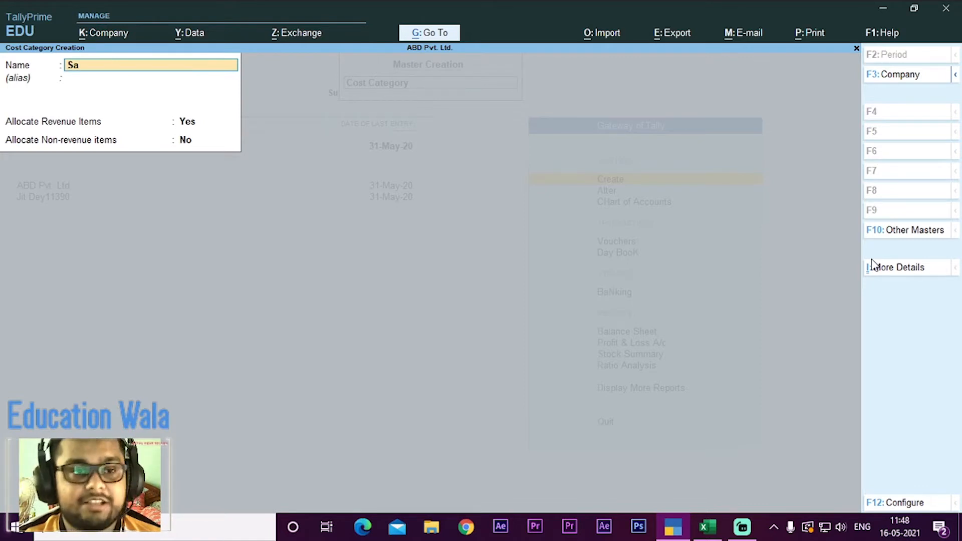
pyautogui.write('les')
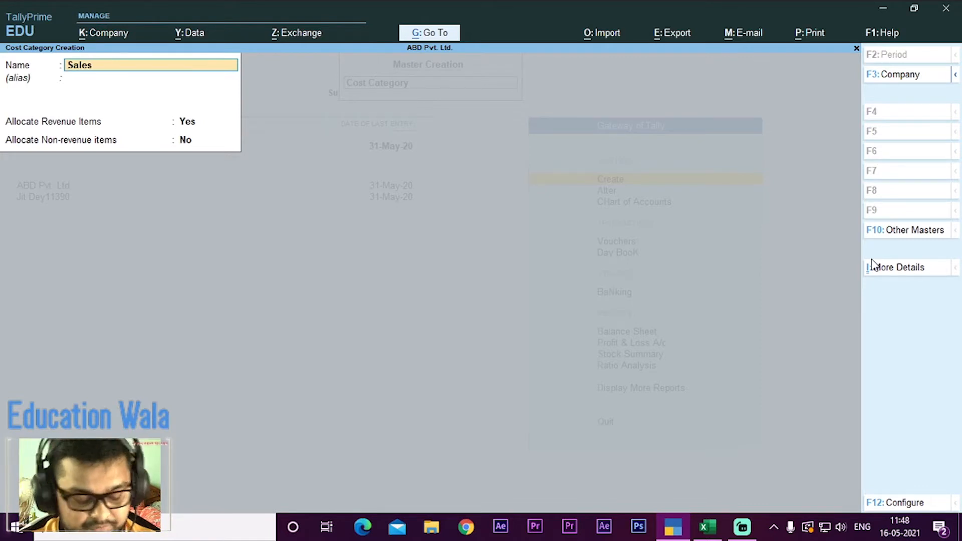
pyautogui.write('man')
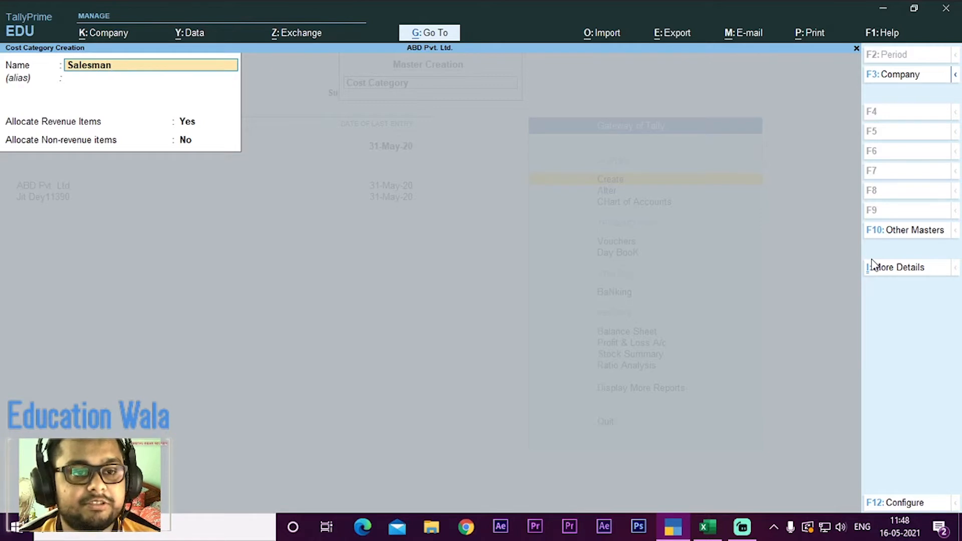
pyautogui.press('Return')
pyautogui.press('Return')
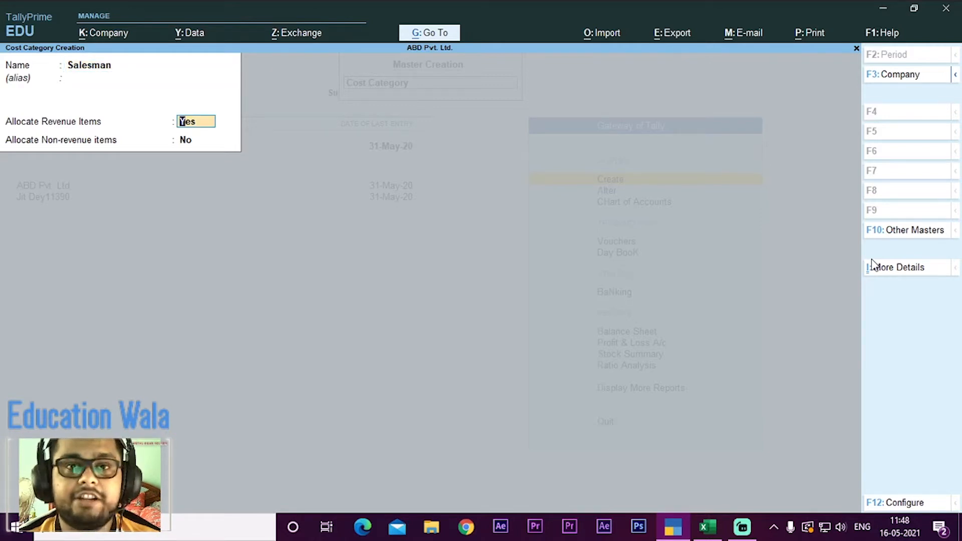
pyautogui.press('Return')
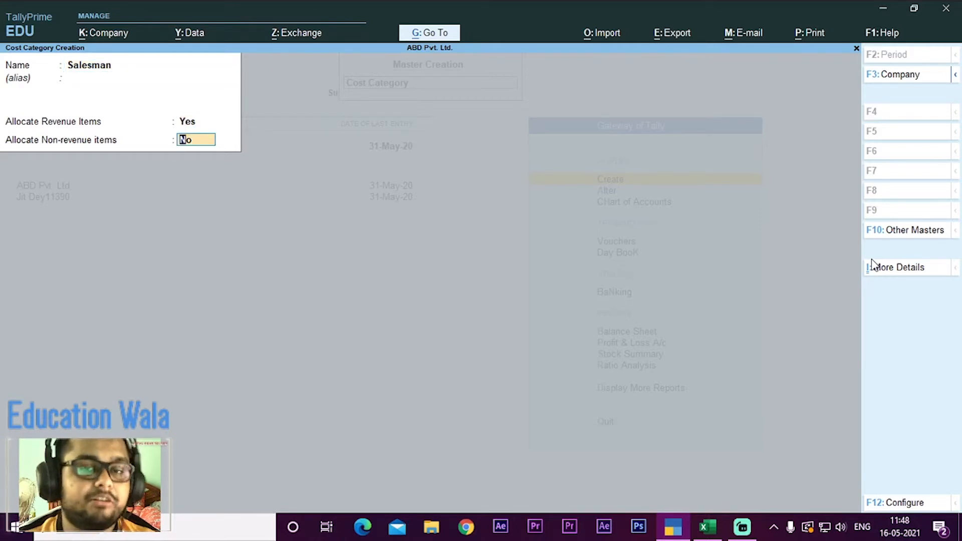
pyautogui.press('Return')
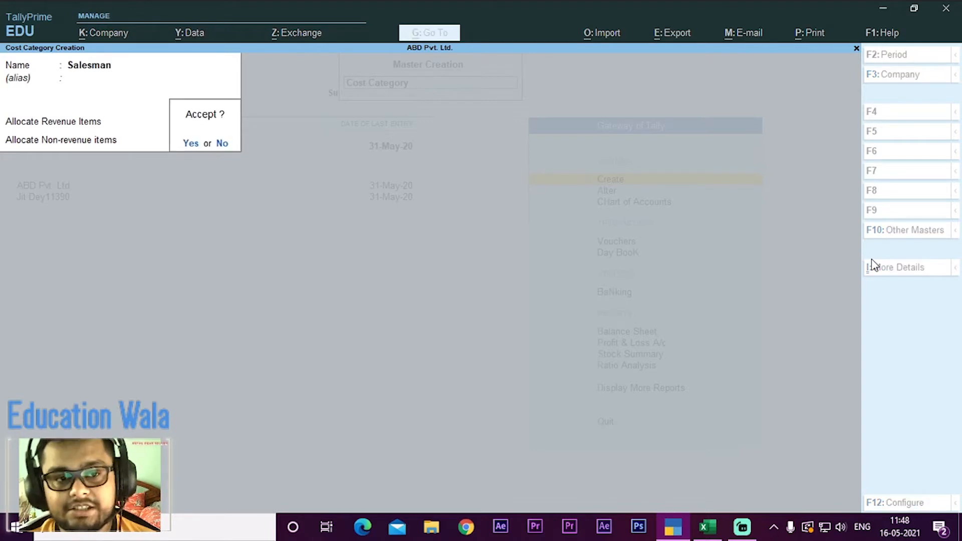
pyautogui.press('Return')
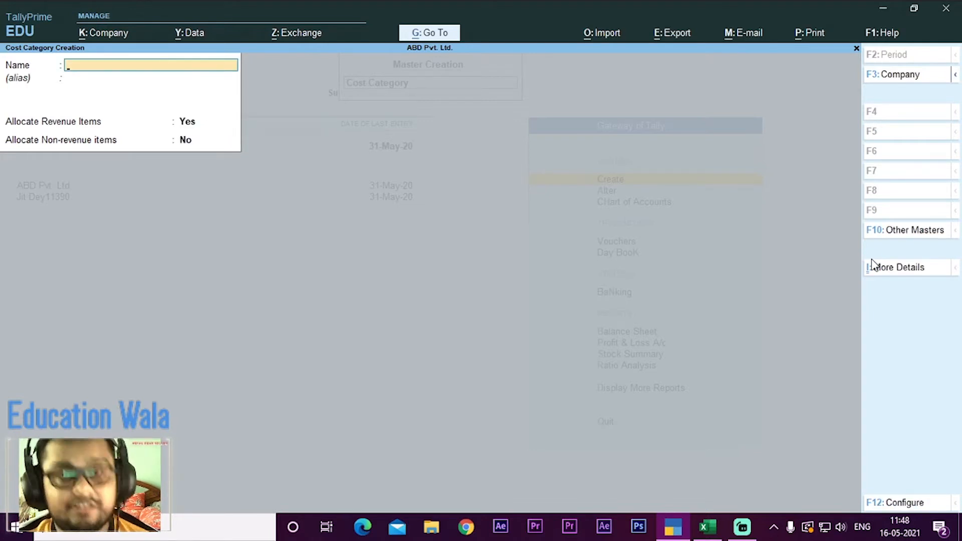
pyautogui.press('Escape')
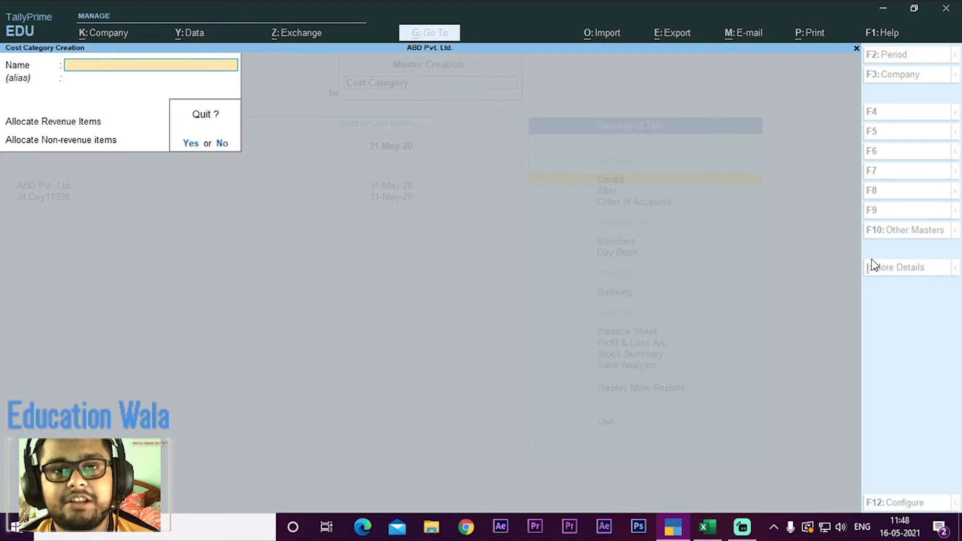
pyautogui.press('y')
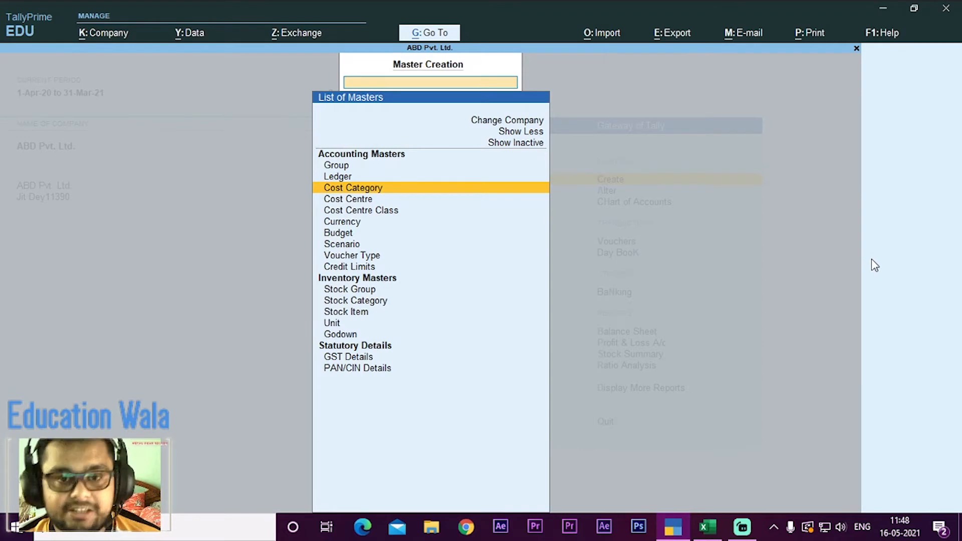
# Step: Start a new Cost Centre from the accounting masters and assign it to the Salesman category
pyautogui.press('Down')
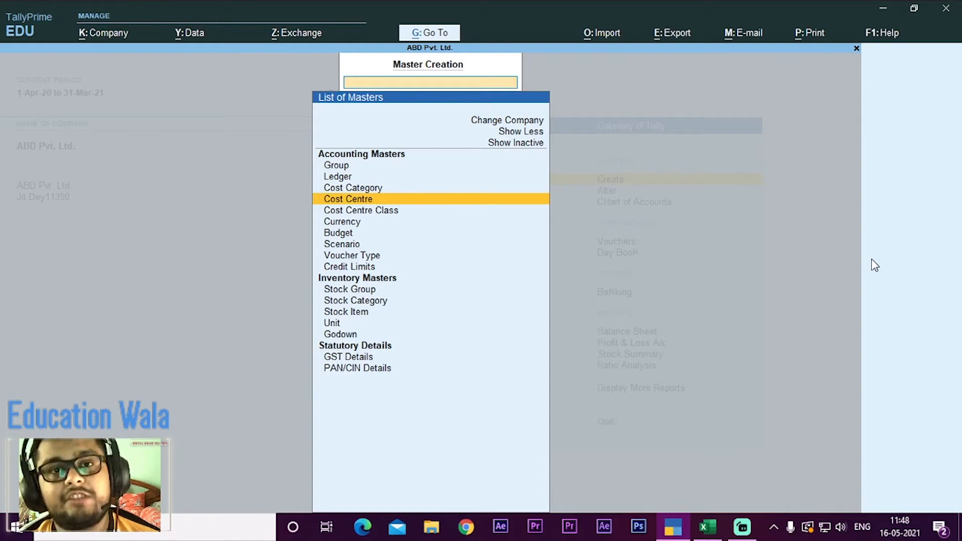
pyautogui.press('Return')
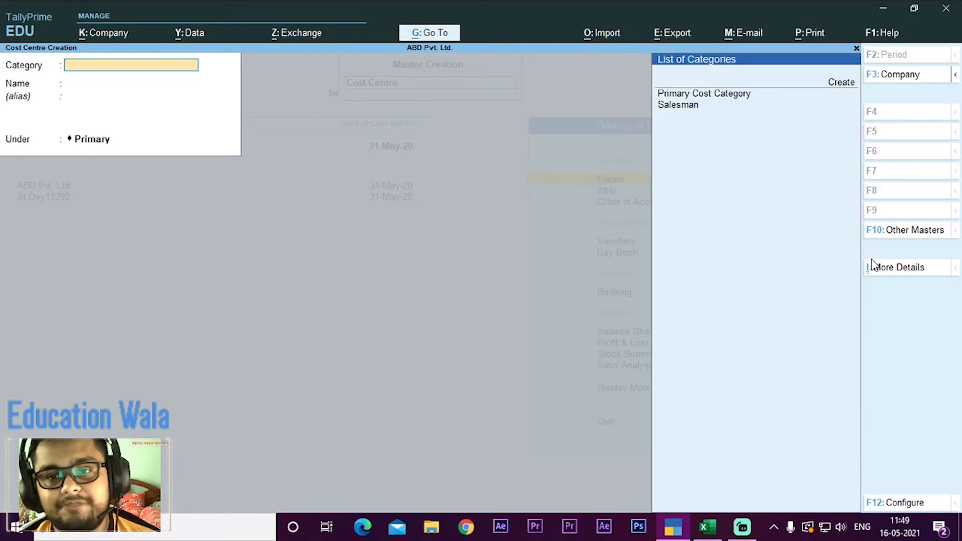
pyautogui.press('Down')
pyautogui.press('Down')
pyautogui.press('Down')
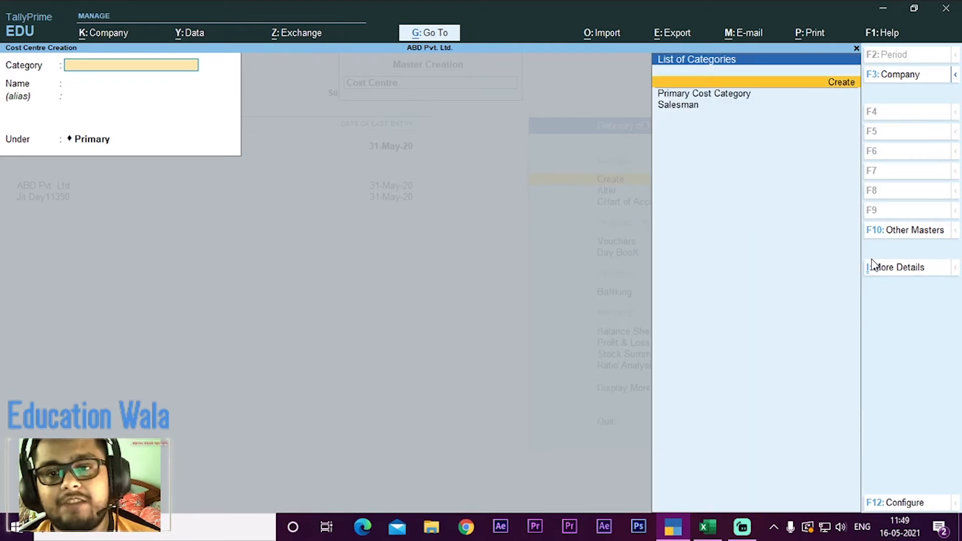
pyautogui.press('Up')
pyautogui.press('Down')
pyautogui.press('Up')
pyautogui.press('Down')
pyautogui.press('Up')
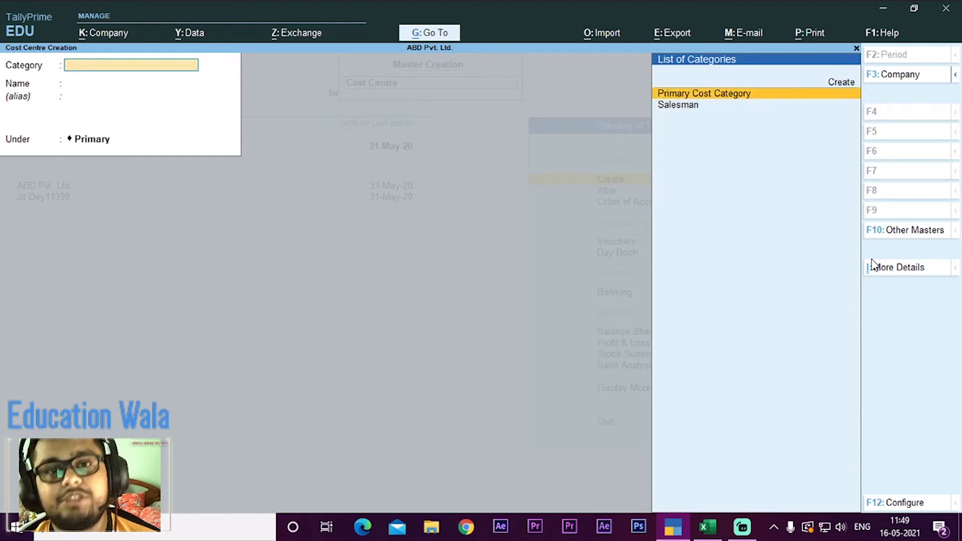
pyautogui.press('Down')
pyautogui.press('Up')
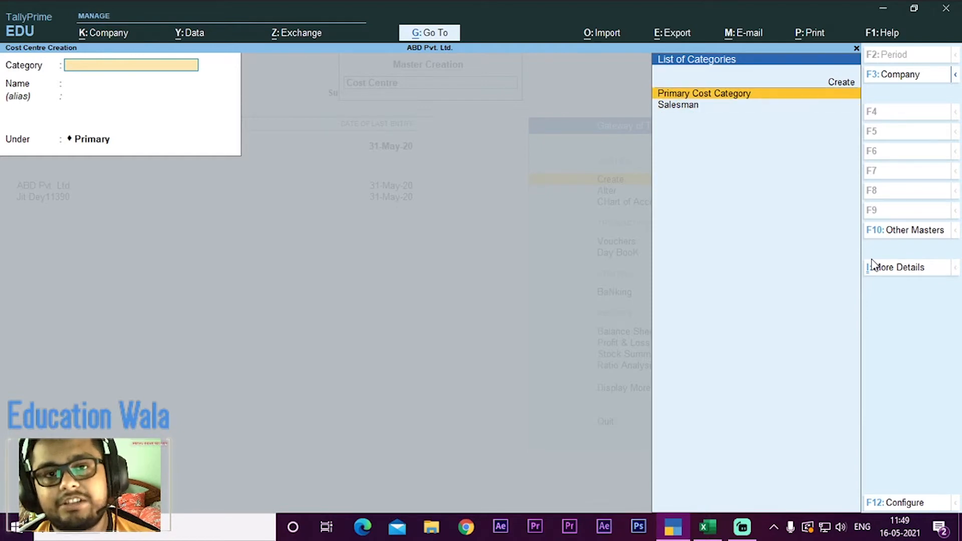
pyautogui.press('Down')
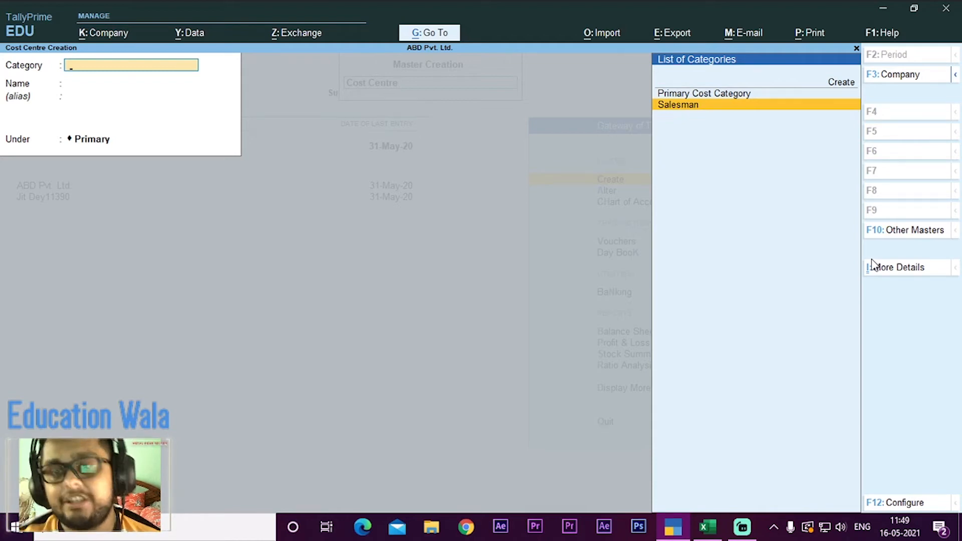
pyautogui.press('Return')
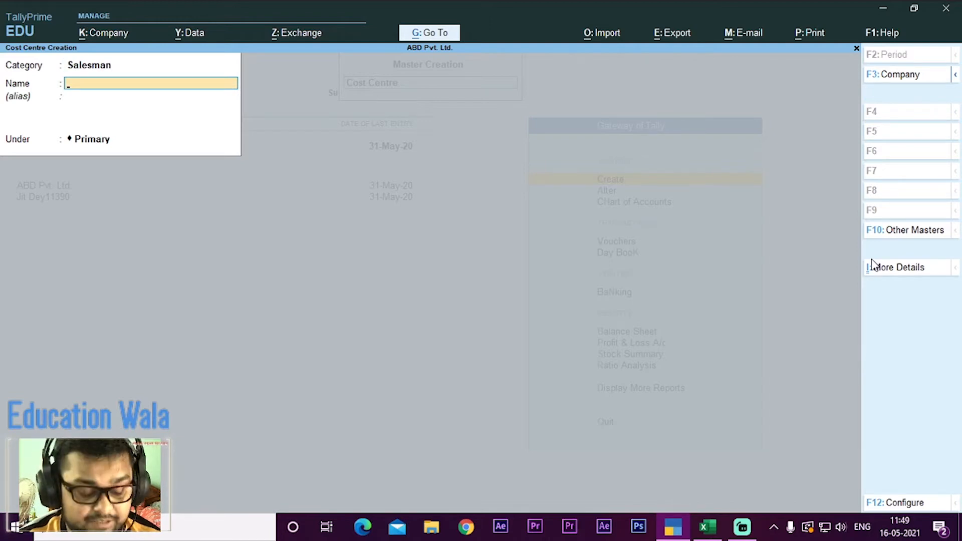
# Step: Enter the first salesman's name from Q1 as the cost centre name, keep it under Primary and save it
pyautogui.write('Anik')
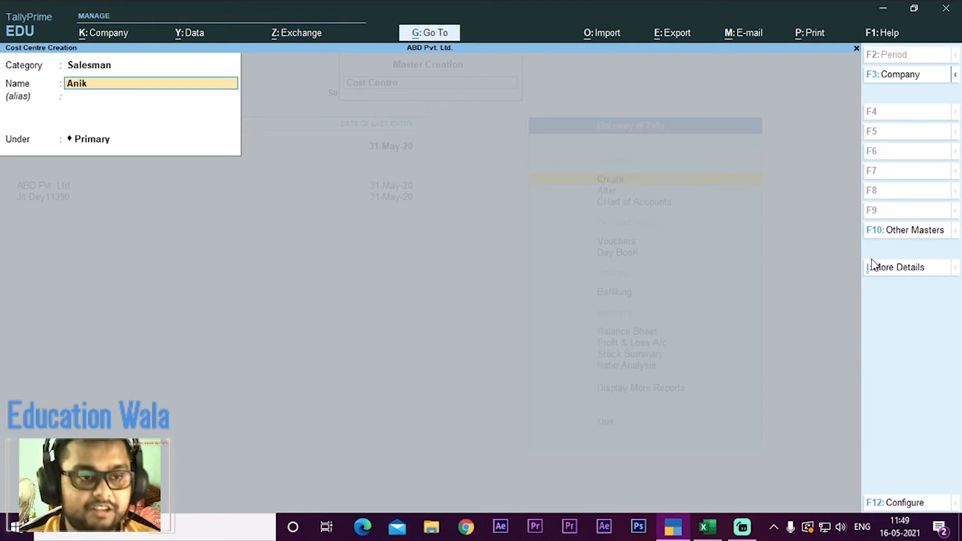
pyautogui.press('Return')
pyautogui.press('Return')
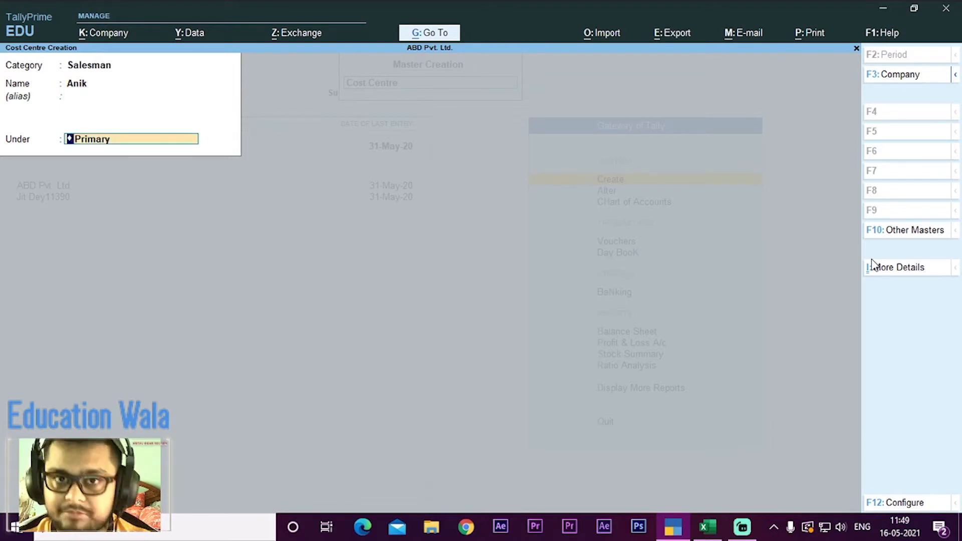
pyautogui.press('Return')
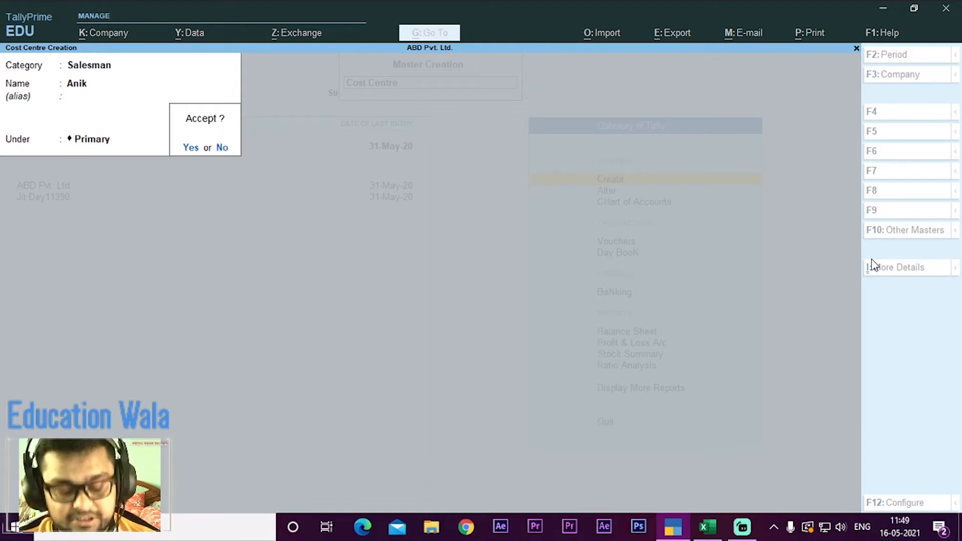
pyautogui.press('Return')
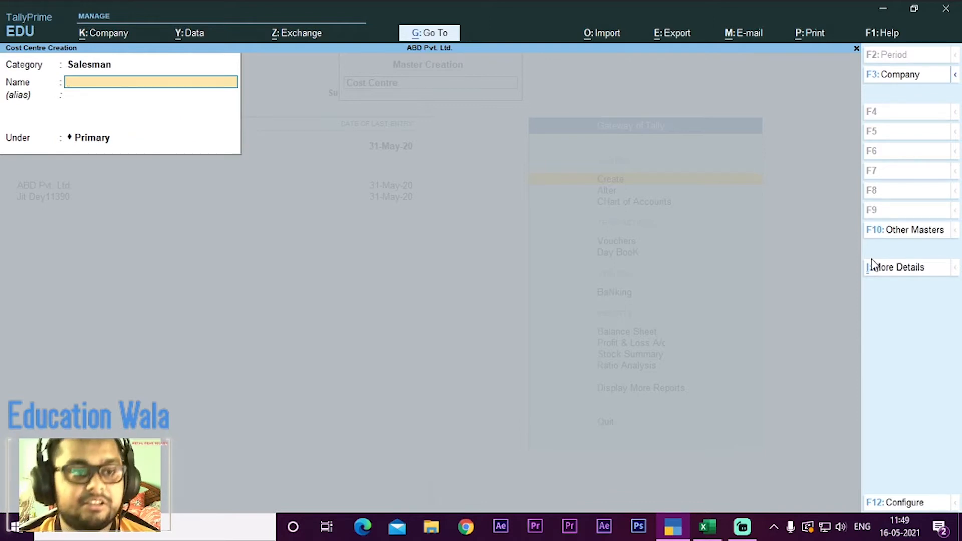
# Step: Create the second salesman's cost centre under Primary, check the names against Q1 in the Excel workbook, and save it in TallyPrime
pyautogui.write('Sa')
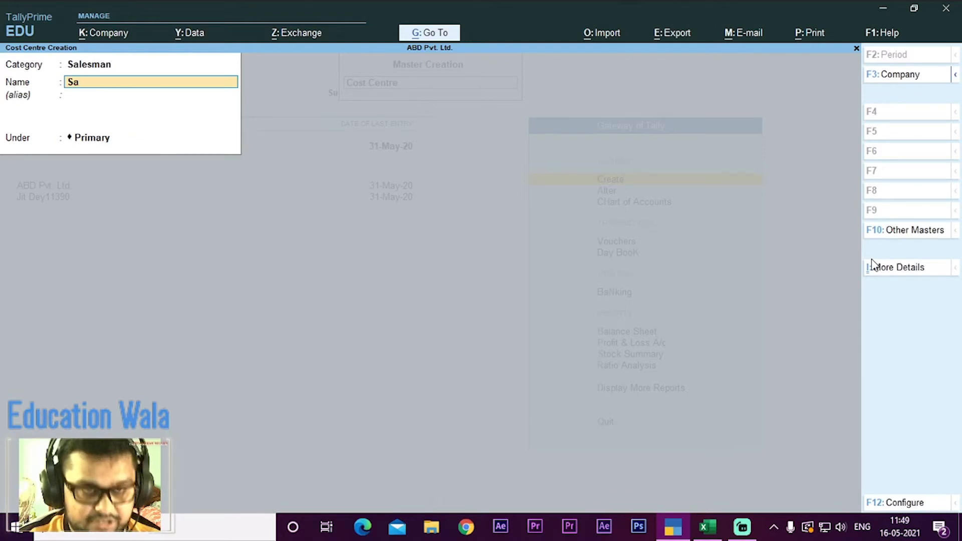
pyautogui.write('meer')
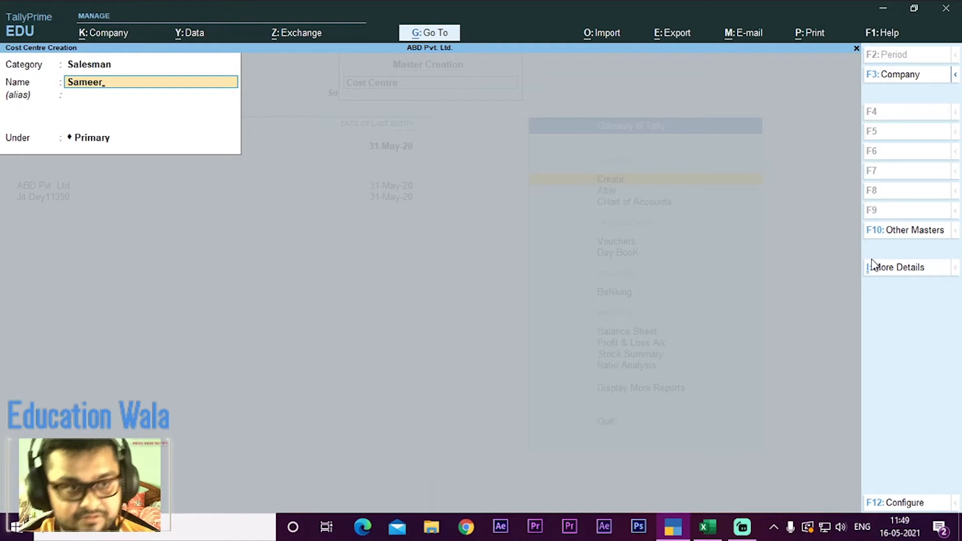
pyautogui.press('Return')
pyautogui.press('Return')
pyautogui.press('Return')
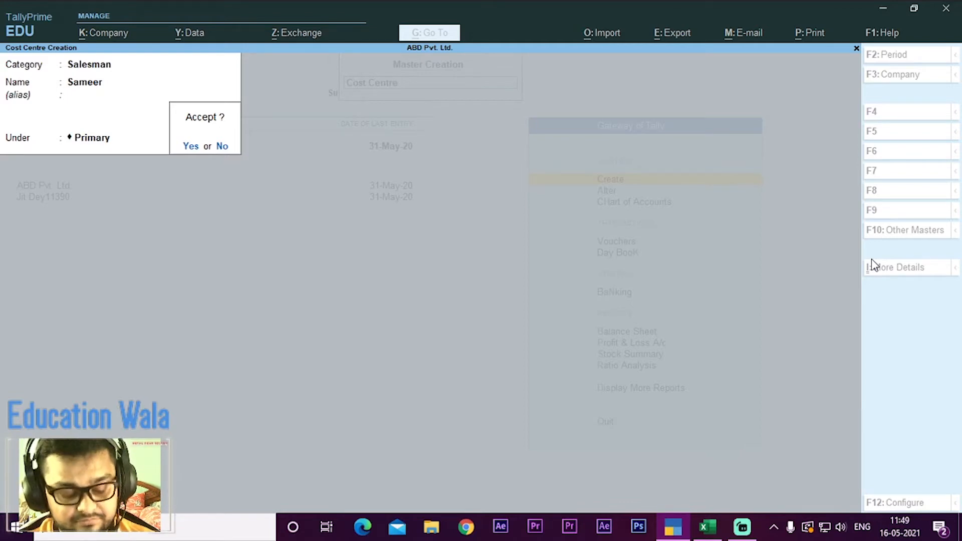
pyautogui.hotkey('alt', 'Tab')
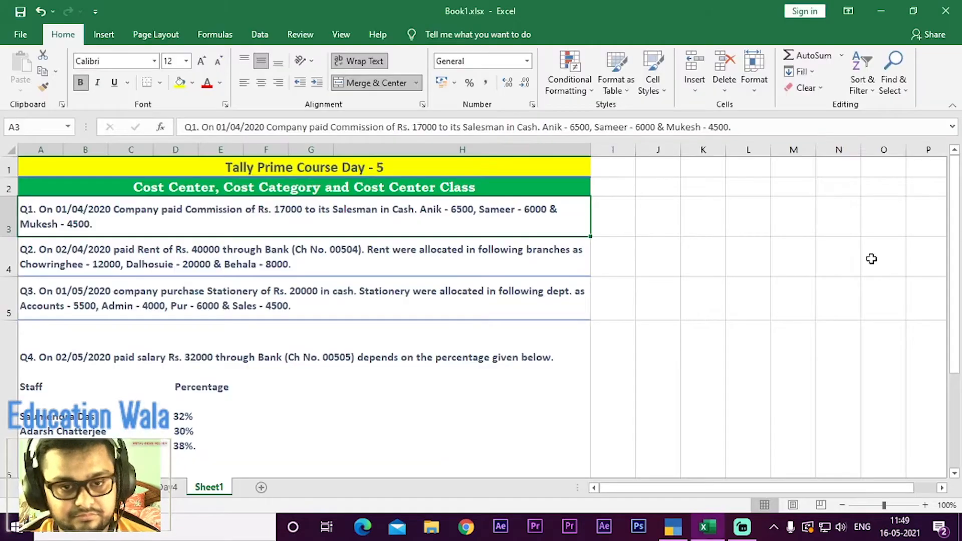
pyautogui.hotkey('alt', 'Tab')
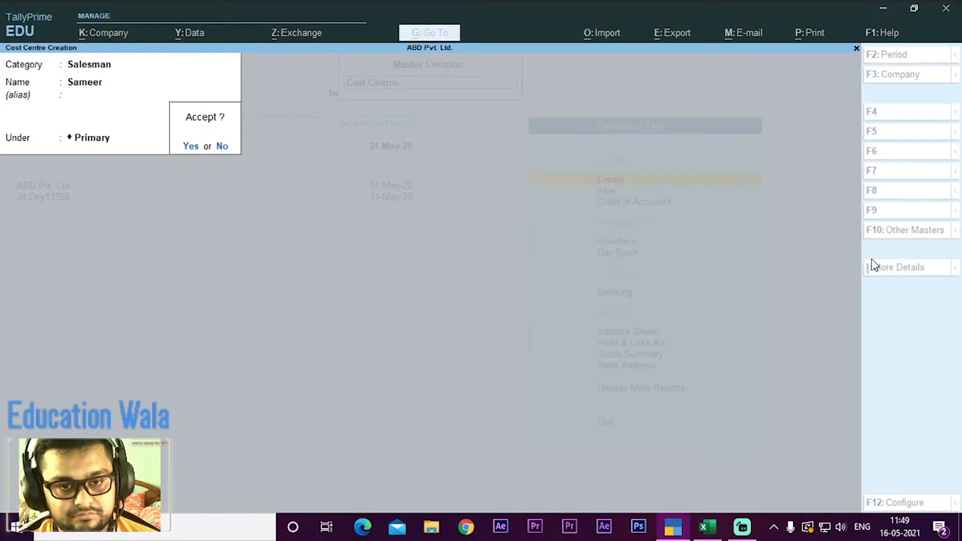
pyautogui.press('y')
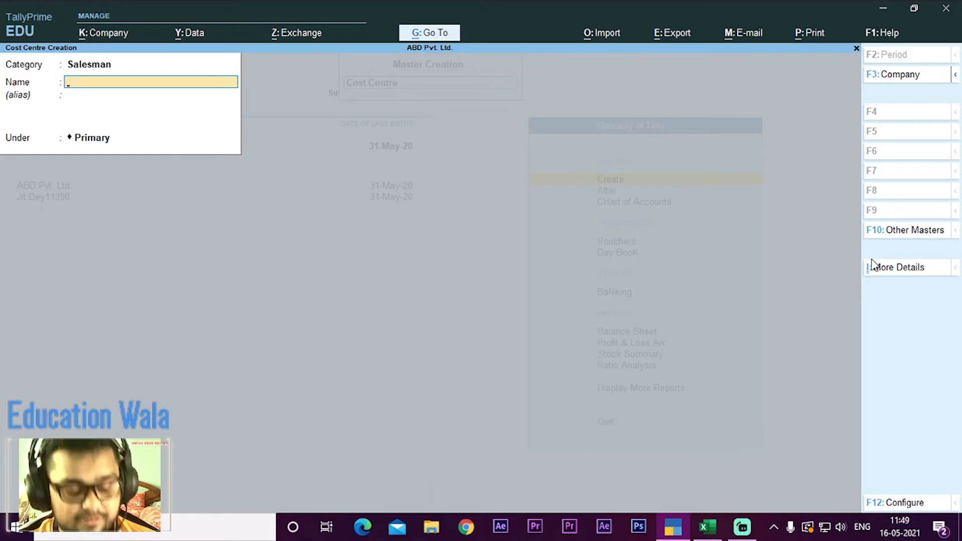
# Step: Create the third salesman's cost centre under Primary, save it and return to the Gateway of Tally
pyautogui.write('Mukesh')
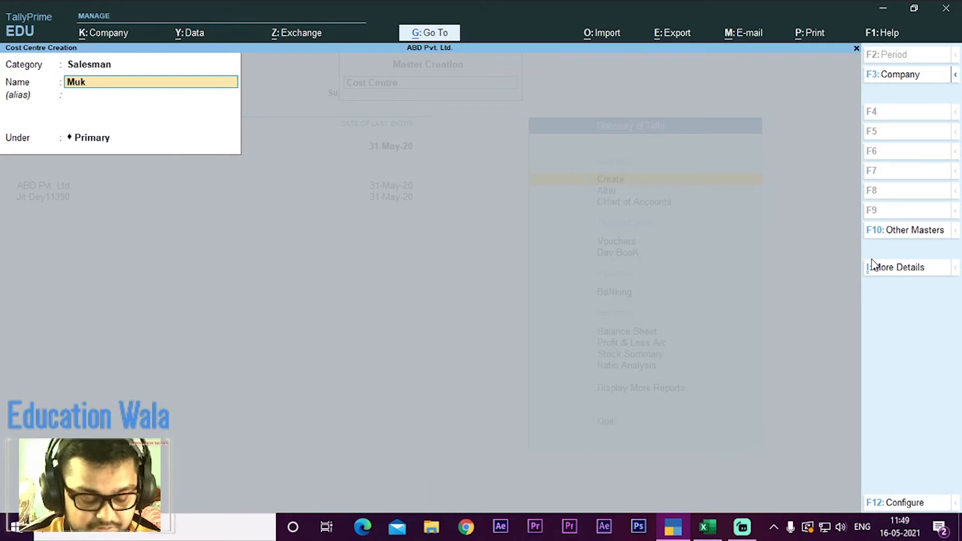
pyautogui.press('Return')
pyautogui.press('Return')
pyautogui.press('Return')
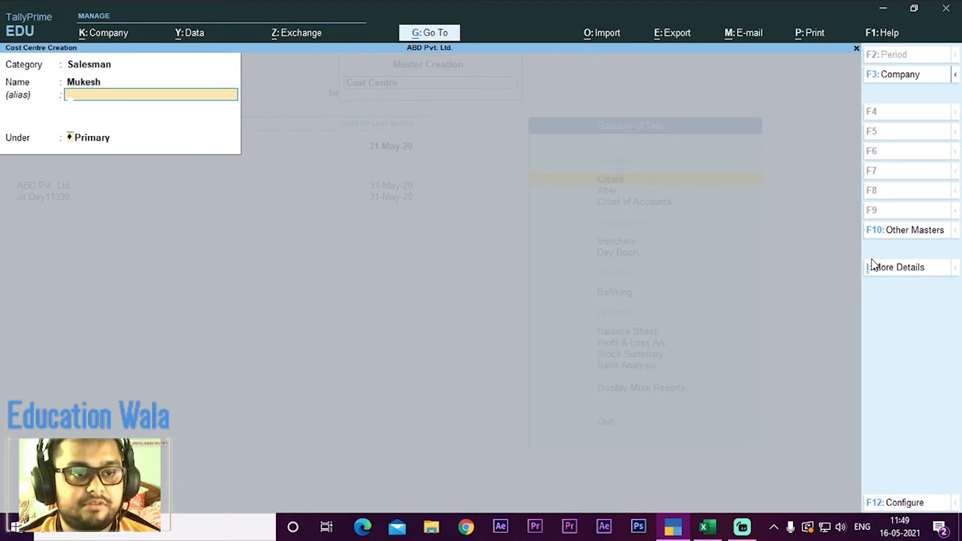
pyautogui.press('y')
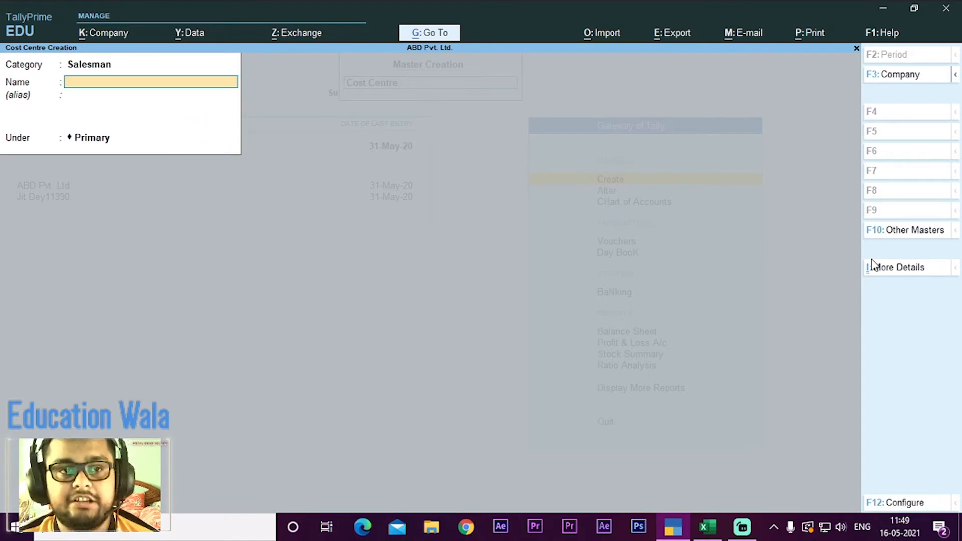
pyautogui.press('Escape')
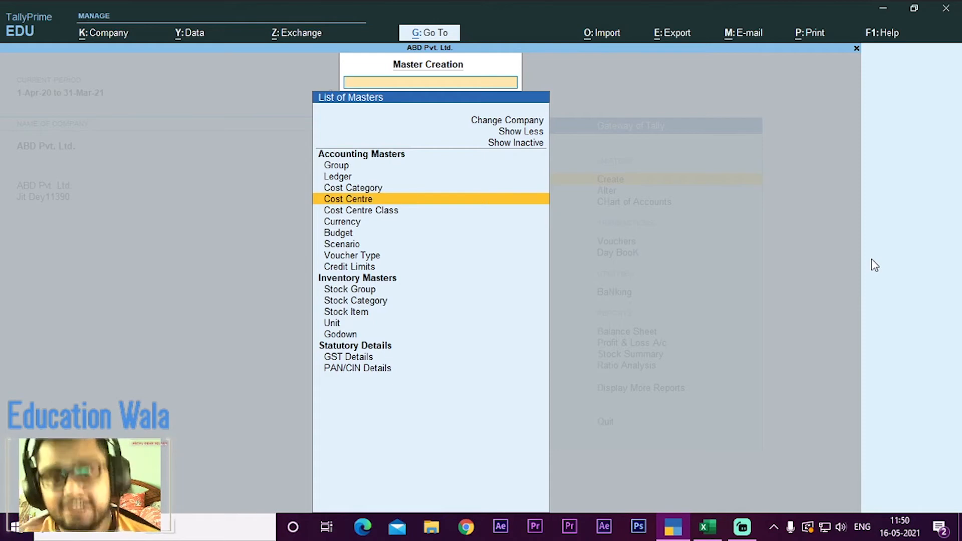
pyautogui.press('Escape')
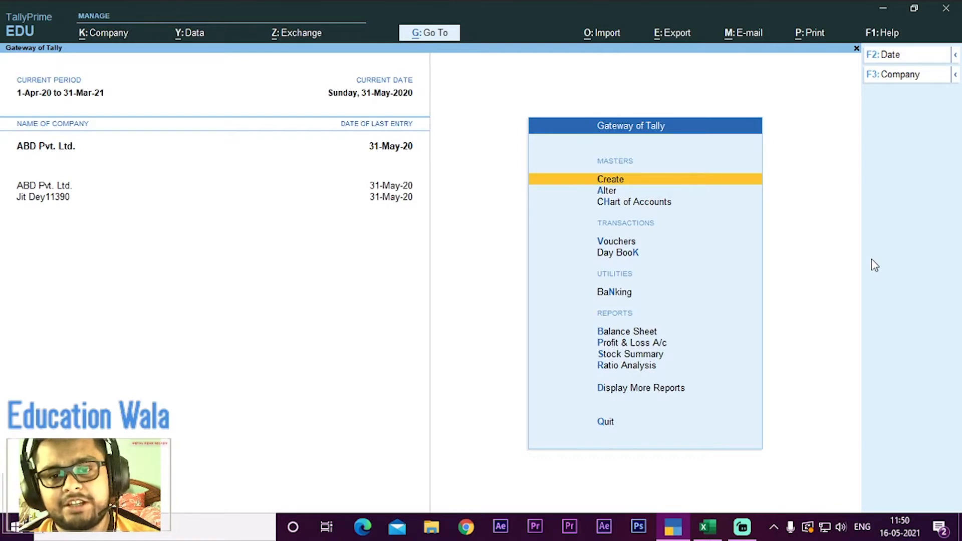
# Step: Open a new payment voucher, check the Q1 commission transaction in the Excel workbook and return to TallyPrime
pyautogui.press('Down')
pyautogui.press('Down')
pyautogui.press('Down')
pyautogui.press('Return')
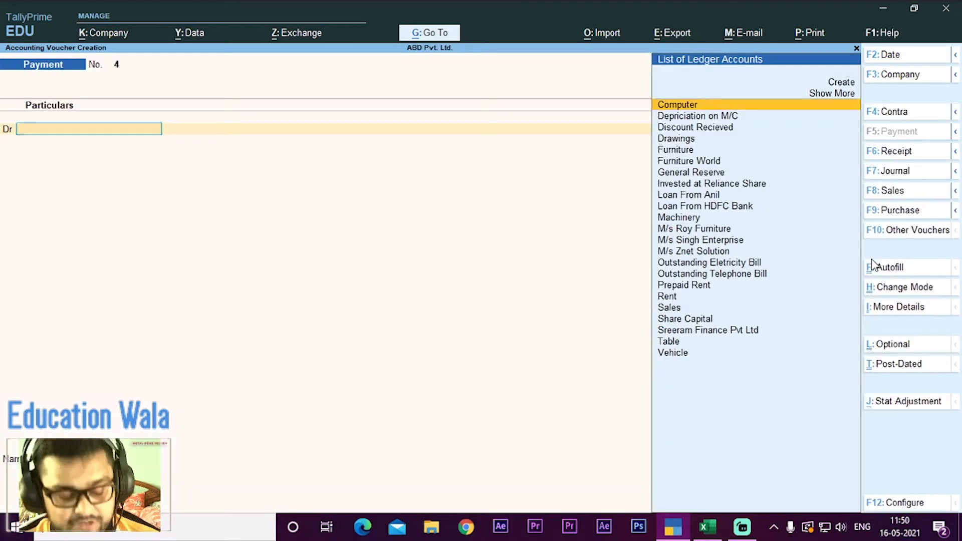
pyautogui.hotkey('alt', 'Tab')
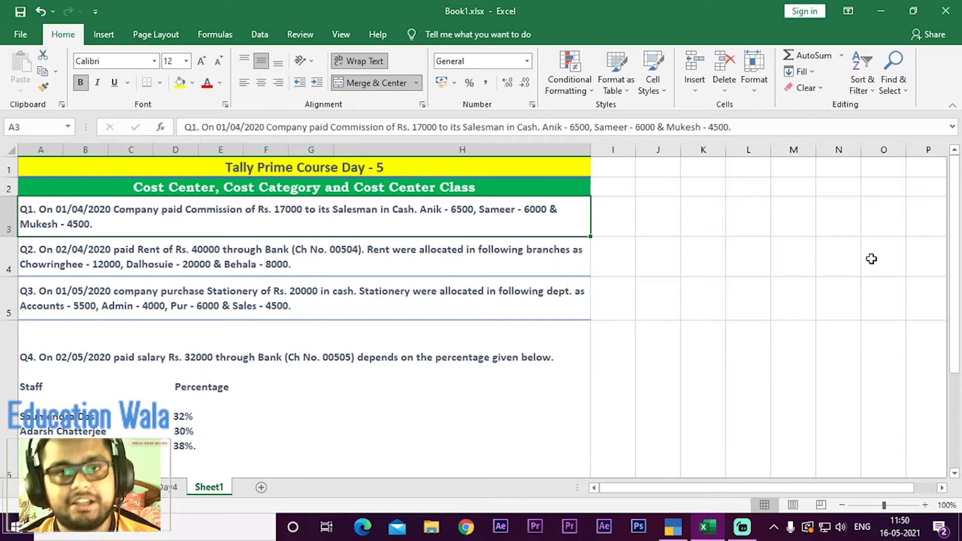
pyautogui.hotkey('alt', 'Tab')
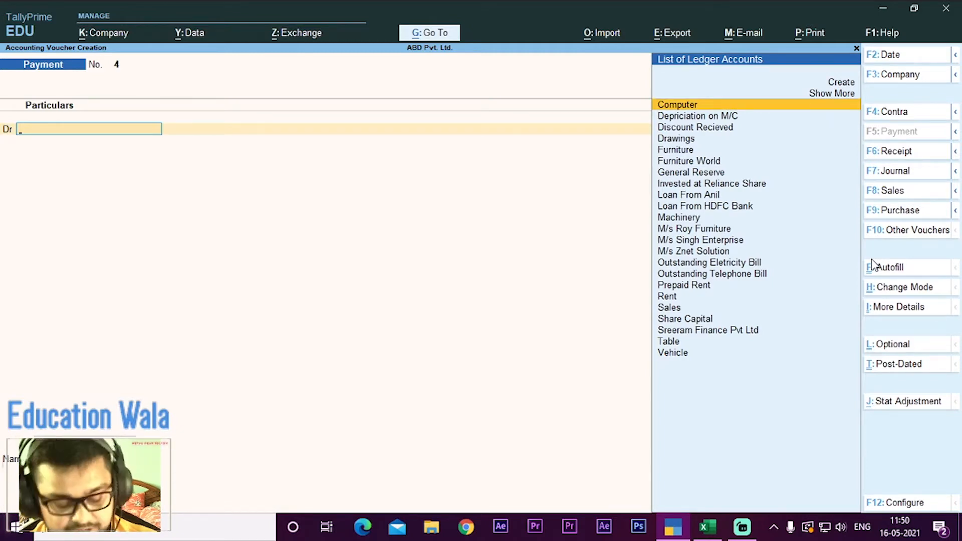
# Step: Look for a commission ledger for the voucher's debit entry, then start creating a new ledger from the ledger accounts list
pyautogui.write('c')
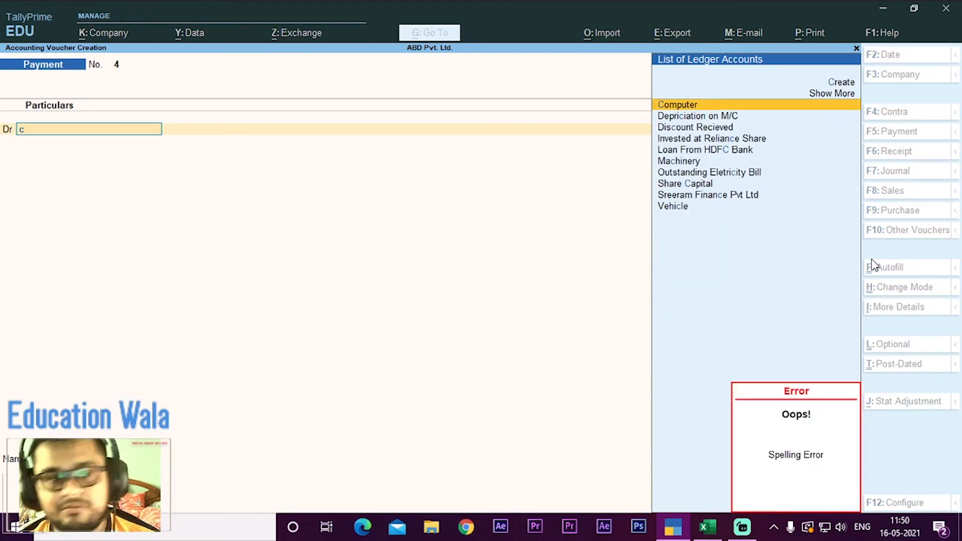
pyautogui.press('BackSpace')
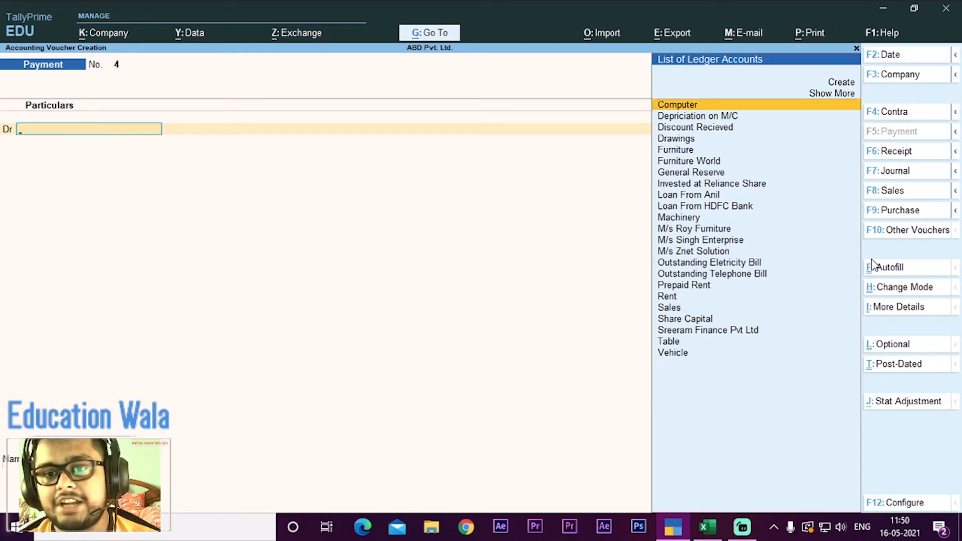
pyautogui.press('Up')
pyautogui.press('Up')
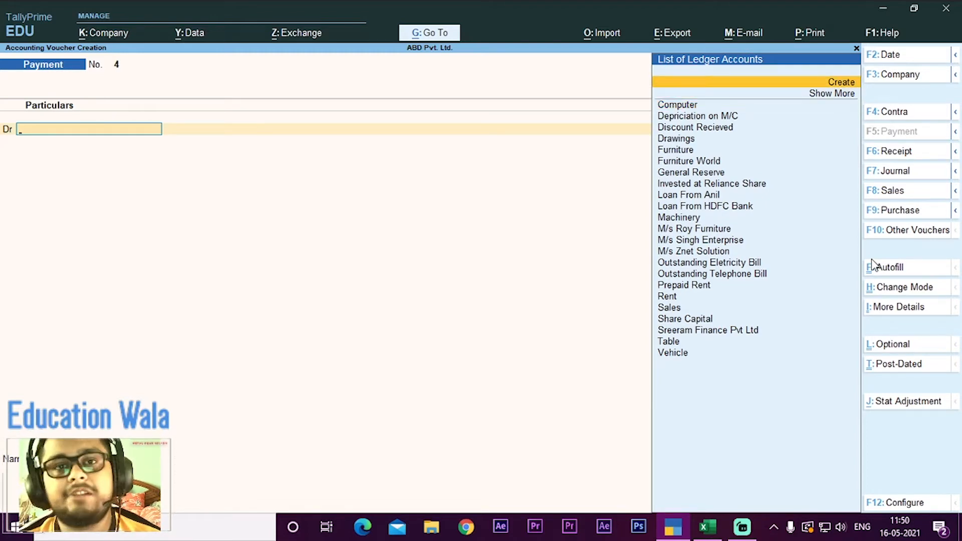
pyautogui.press('Return')
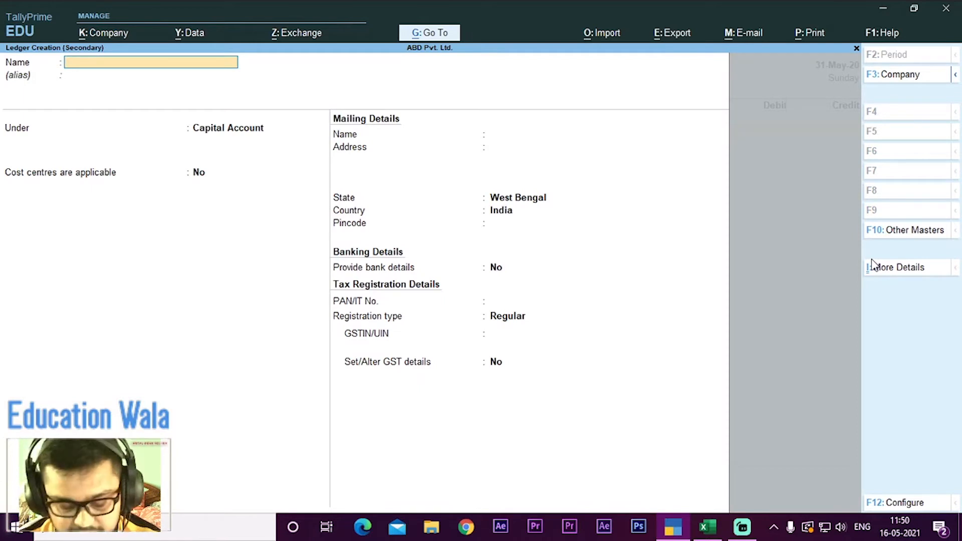
# Step: Name the new ledger Commision and place it under the Indirect Expenses group
pyautogui.write('Com')
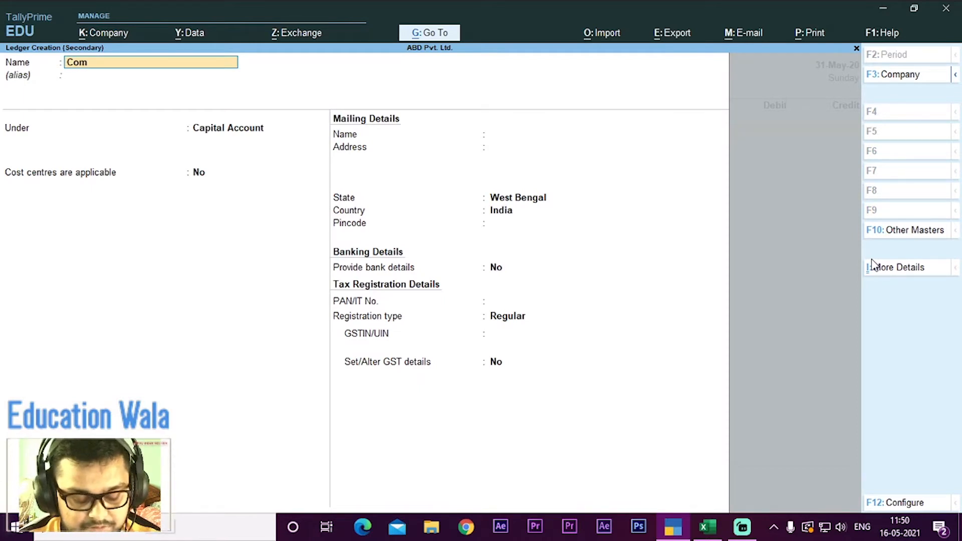
pyautogui.write('mi')
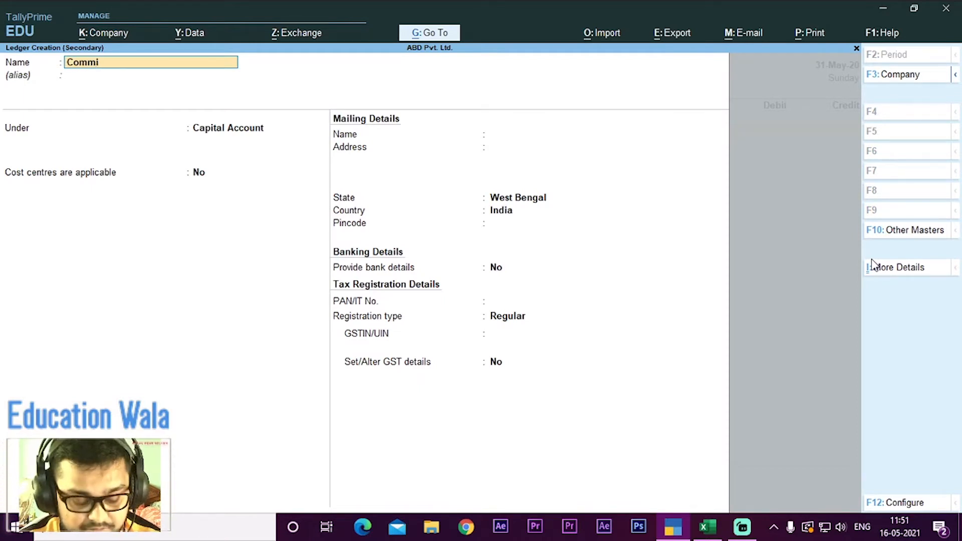
pyautogui.write('sion')
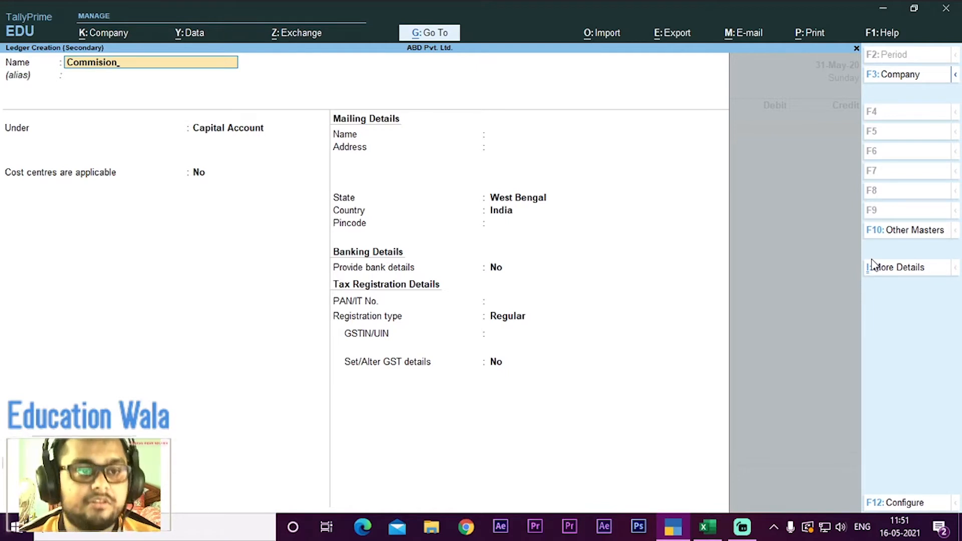
pyautogui.press('Return')
pyautogui.press('Return')
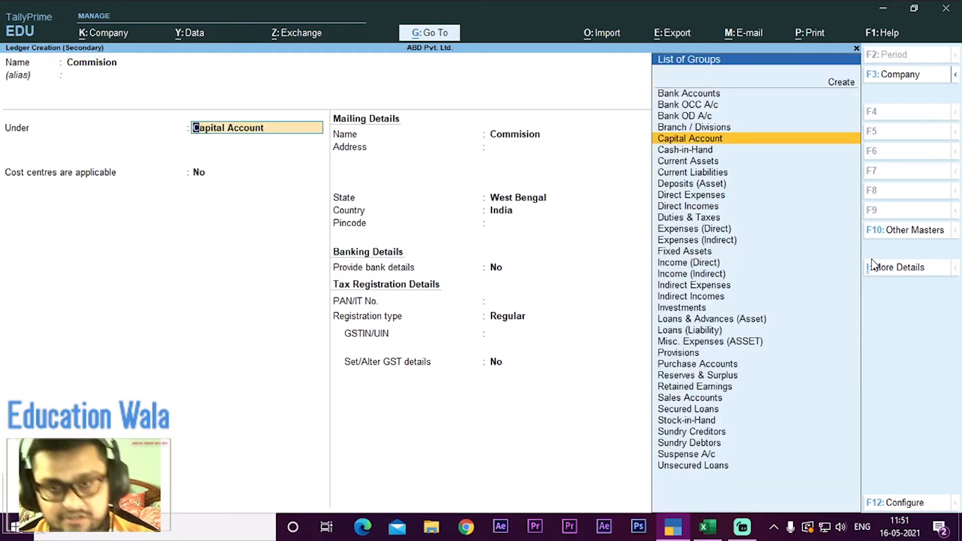
pyautogui.write('I')
pyautogui.press('Down')
pyautogui.press('Down')
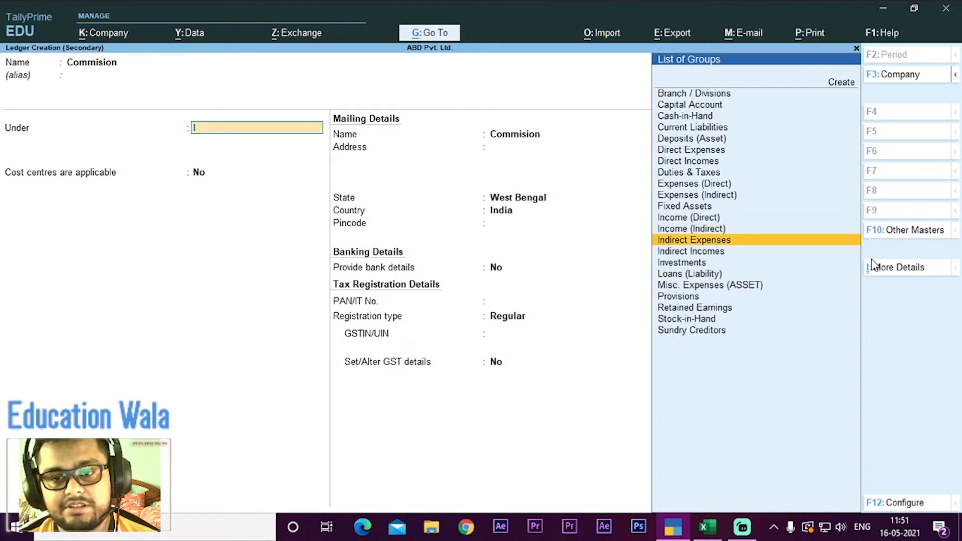
pyautogui.press('Return')
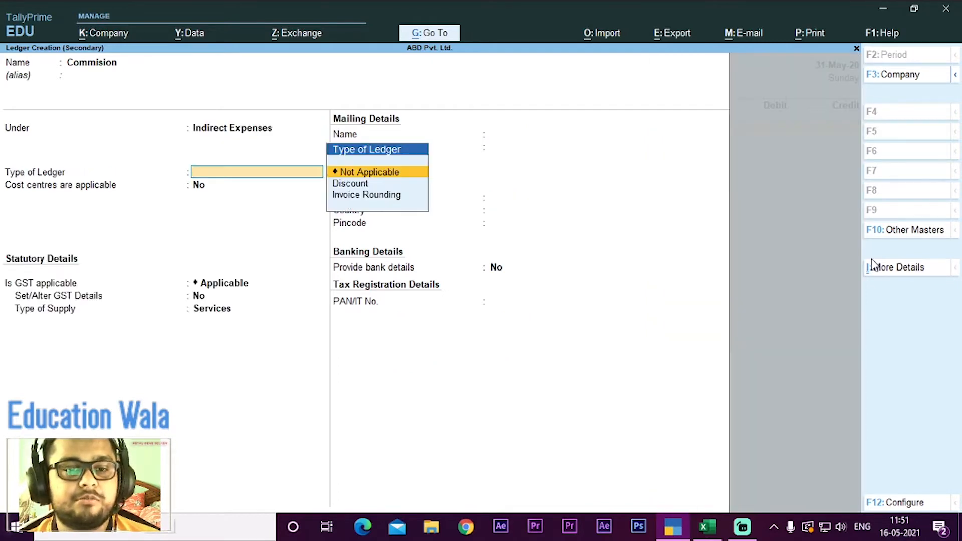
# Step: Leave the Commision ledger's type as Not Applicable and set cost centres as applicable to Yes
pyautogui.press('Return')
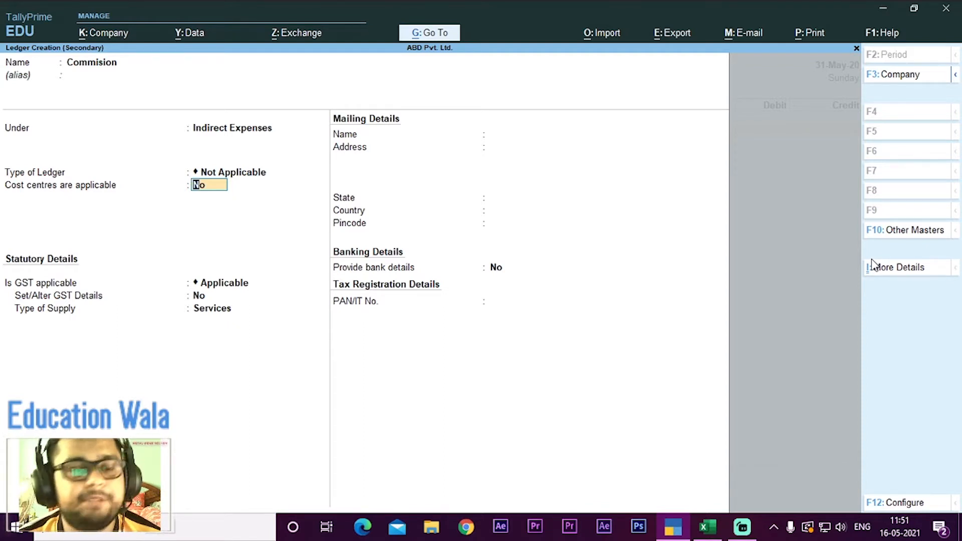
pyautogui.press('BackSpace')
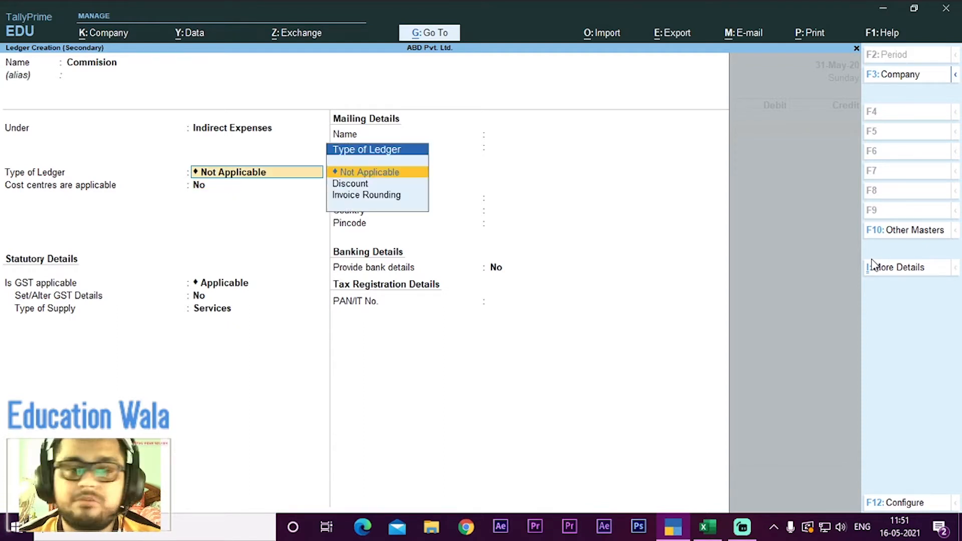
pyautogui.press('Down')
pyautogui.press('Up')
pyautogui.press('Return')
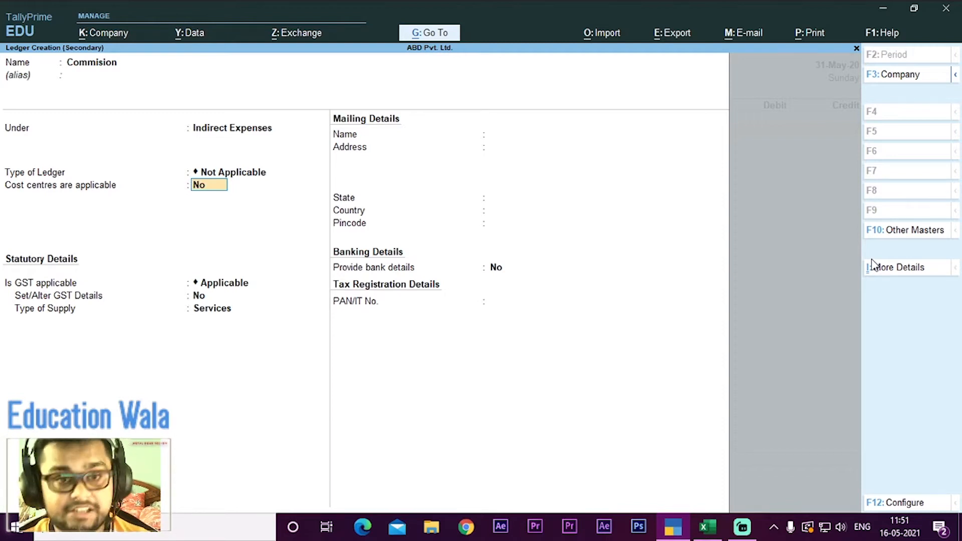
pyautogui.write('y')
pyautogui.press('Return')
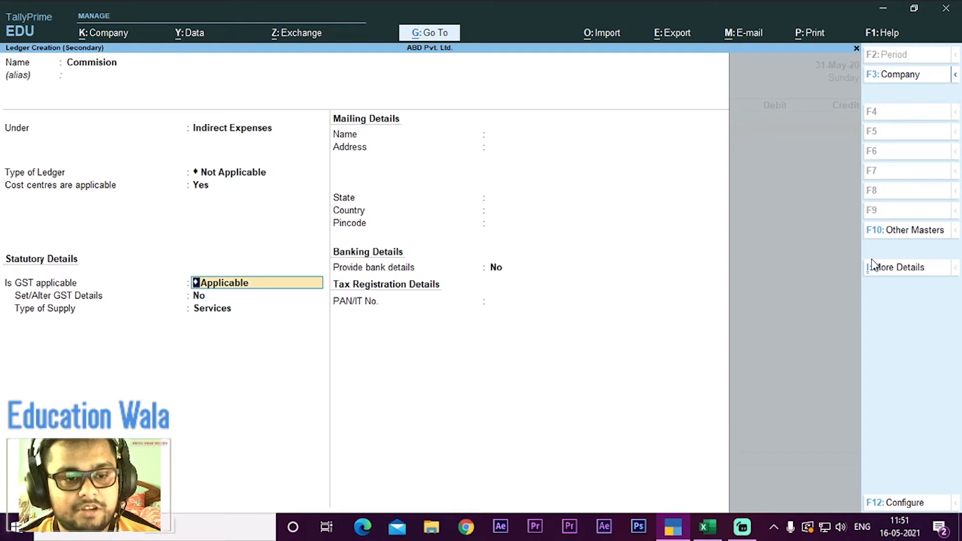
# Step: Set the ledger's GST applicability to Not Applicable and keep its assessable value calculation as Not Applicable
pyautogui.press('BackSpace')
pyautogui.press('Down')
pyautogui.press('Return')
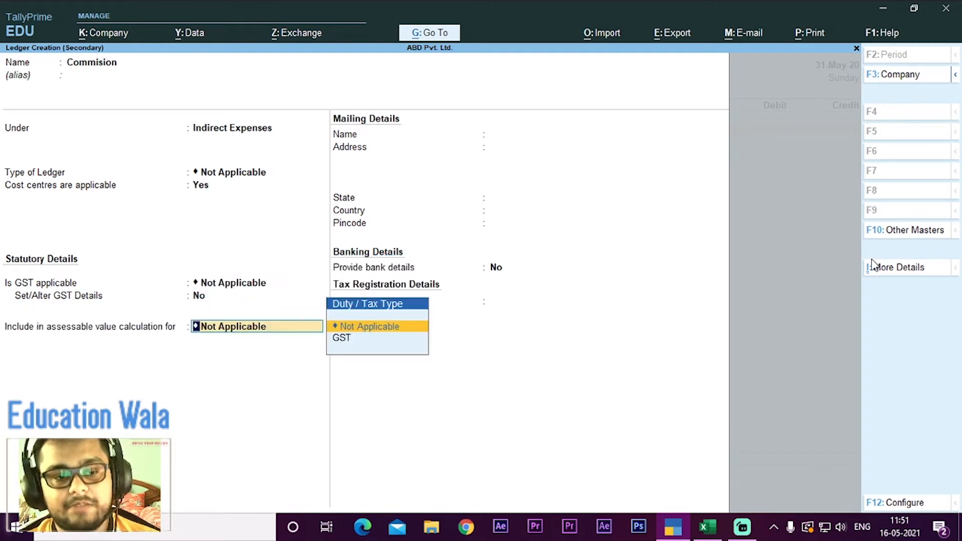
pyautogui.press('Return')
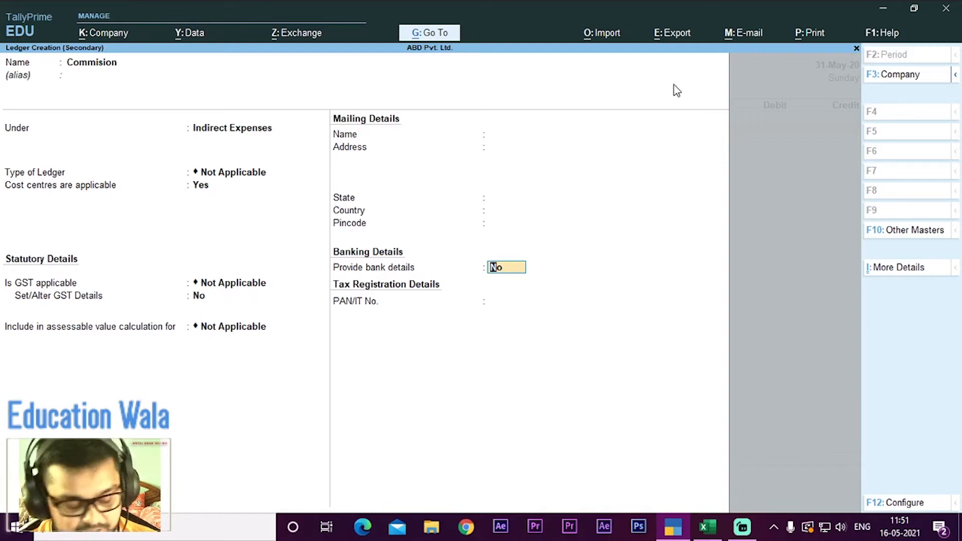
# Step: Examine the additional ledger details available for the Commision ledger, including its cost centre applicability
pyautogui.hotkey('ctrl', 'i')
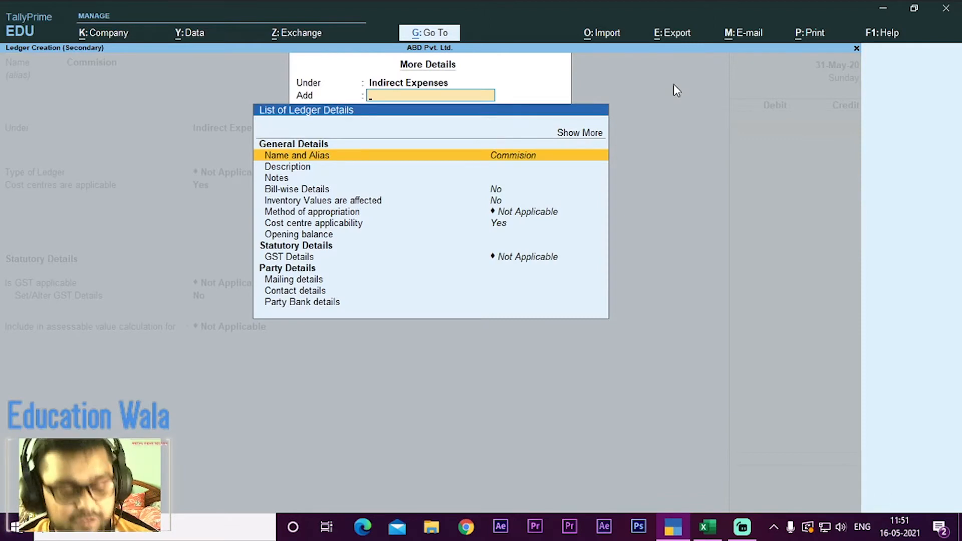
pyautogui.press('Escape')
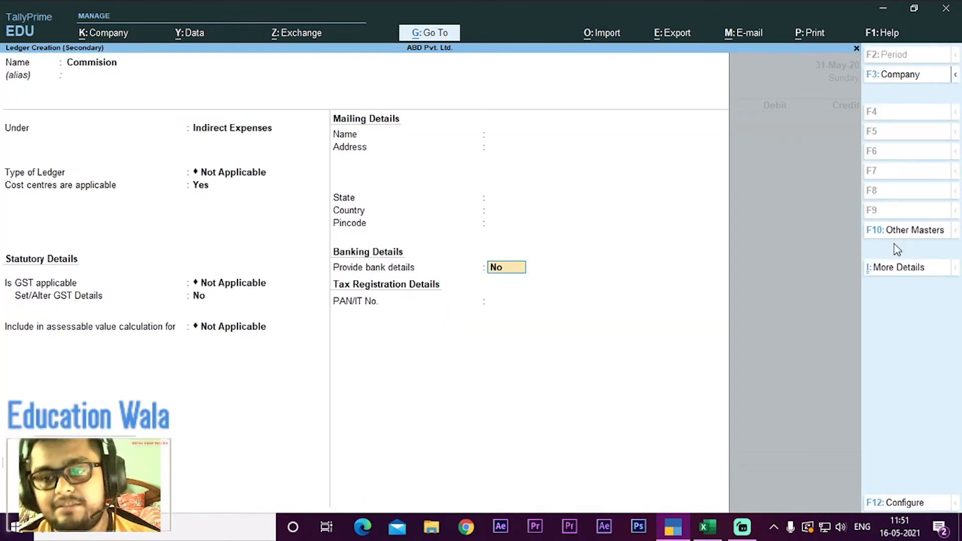
pyautogui.click(904, 276)
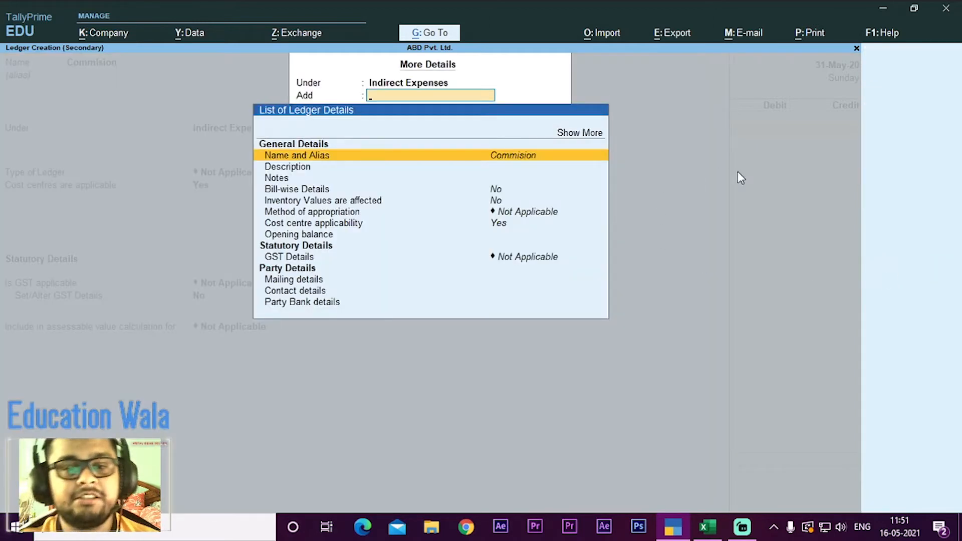
pyautogui.press('Down')
pyautogui.press('Down')
pyautogui.press('Down')
pyautogui.press('Down')
pyautogui.press('Down')
pyautogui.press('Down')
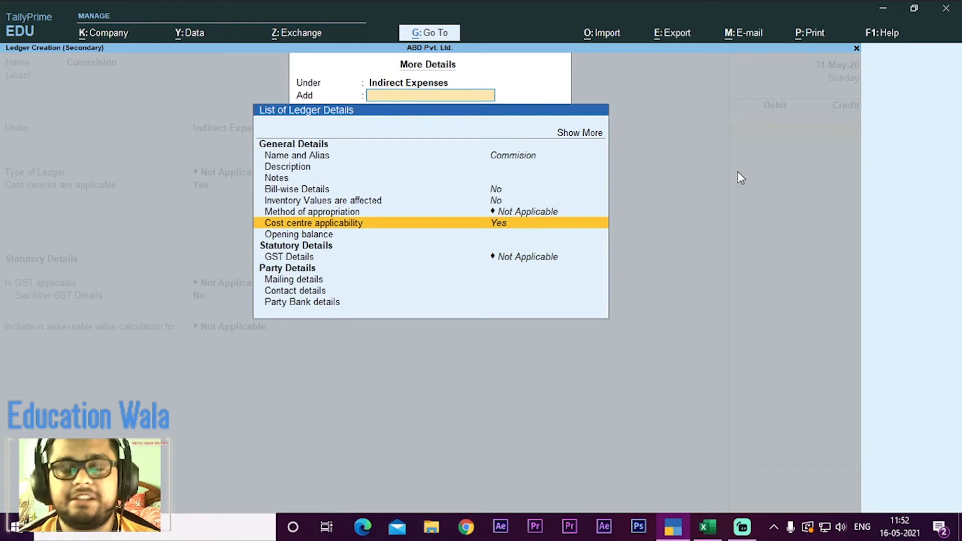
pyautogui.press('Escape')
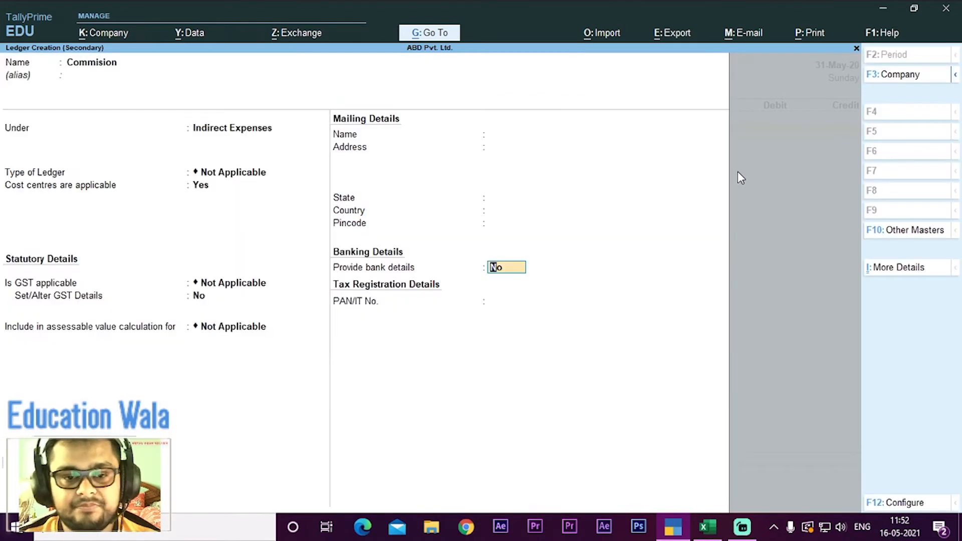
# Step: Save the Commision ledger, check the Q1 amount in the Excel workbook and debit Commision with 17000 in the payment voucher
pyautogui.press('Return')
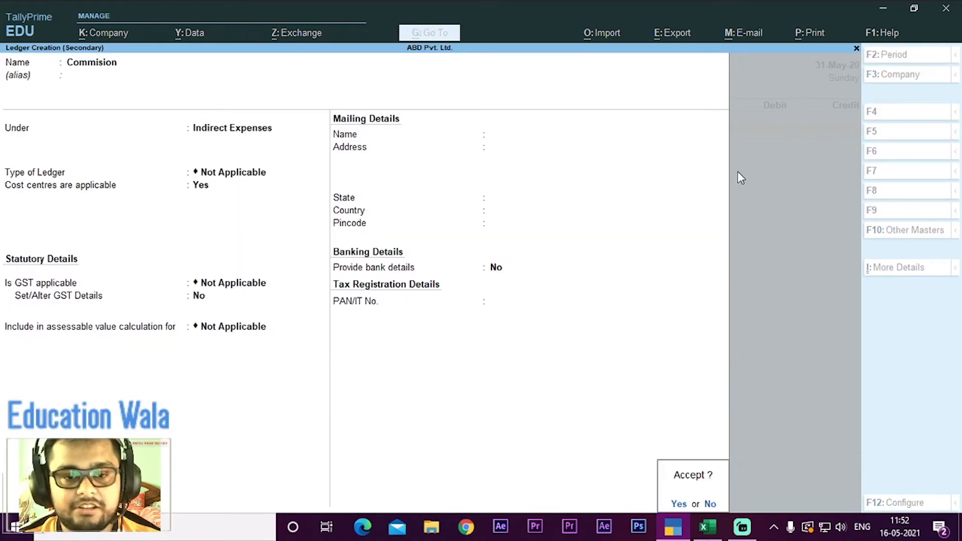
pyautogui.press('Return')
pyautogui.hotkey('alt', 'Tab')
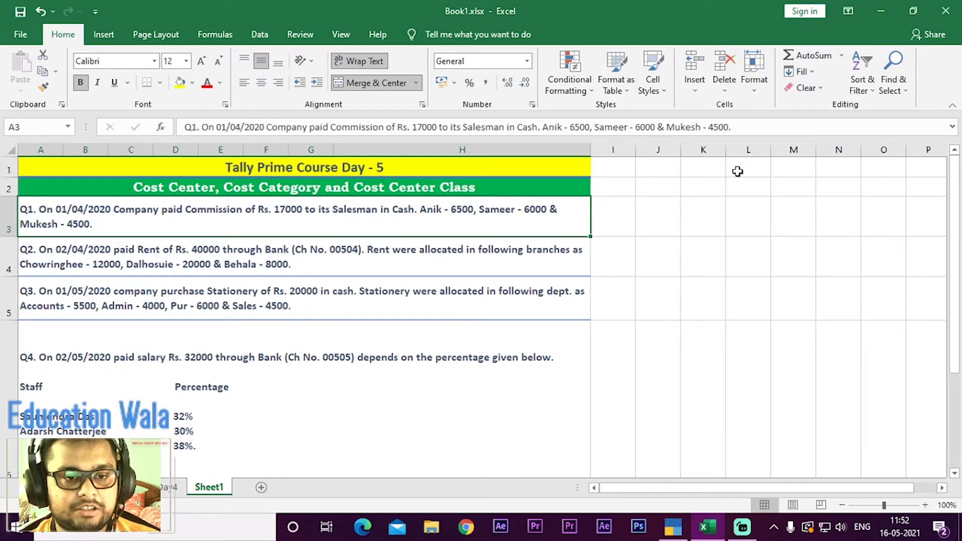
pyautogui.hotkey('alt', 'Tab')
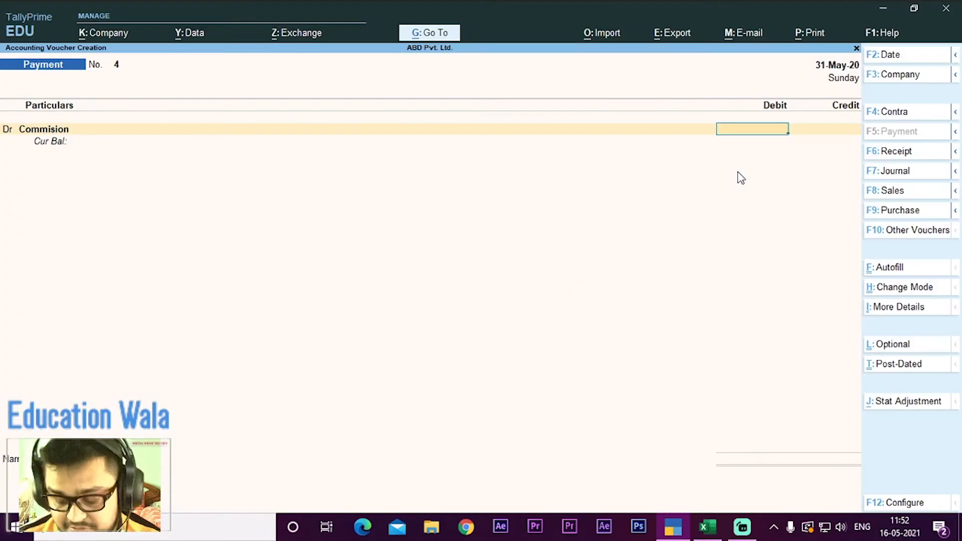
pyautogui.write('17000')
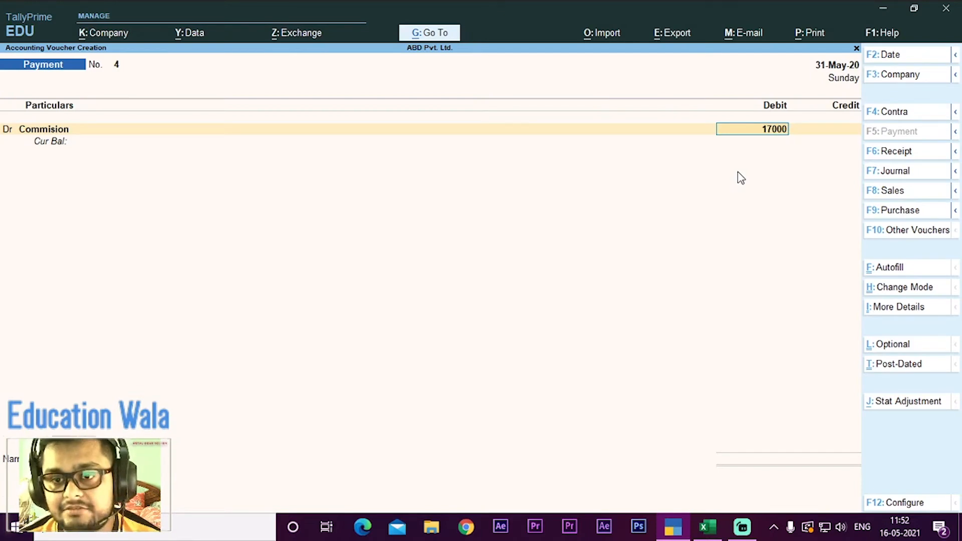
pyautogui.press('Return')
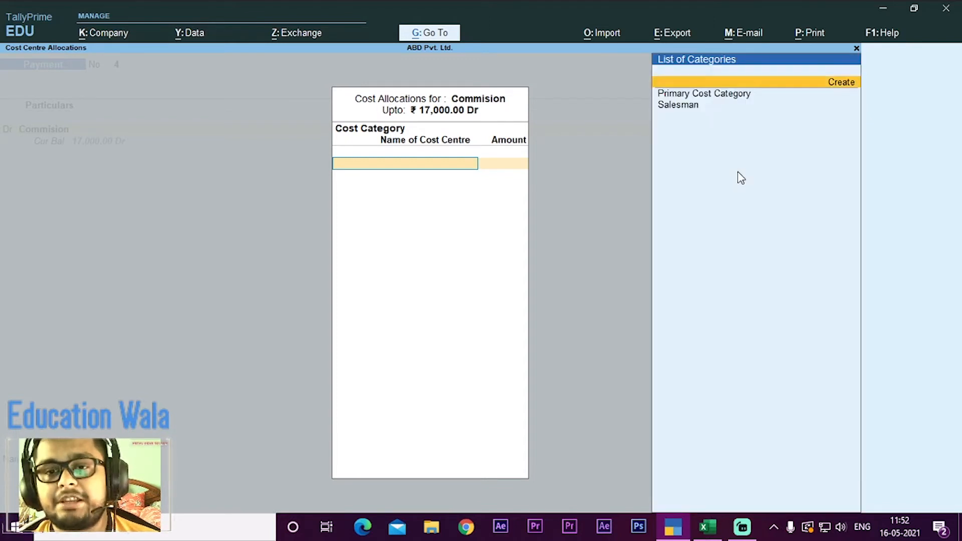
# Step: Choose the Salesman cost category and allocate 6500 to the first salesman listed in the workbook's Q1 transaction
pyautogui.press('Down')
pyautogui.press('Down')
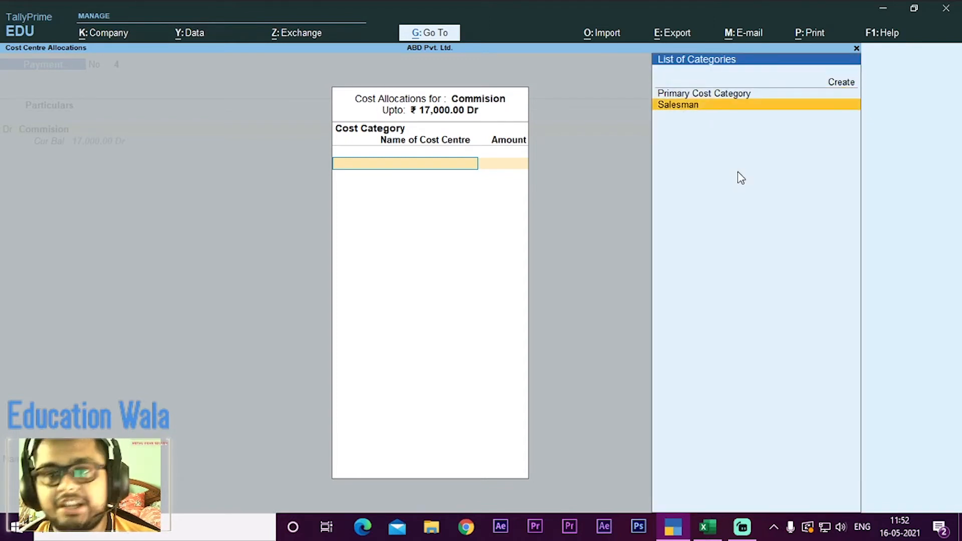
pyautogui.press('Return')
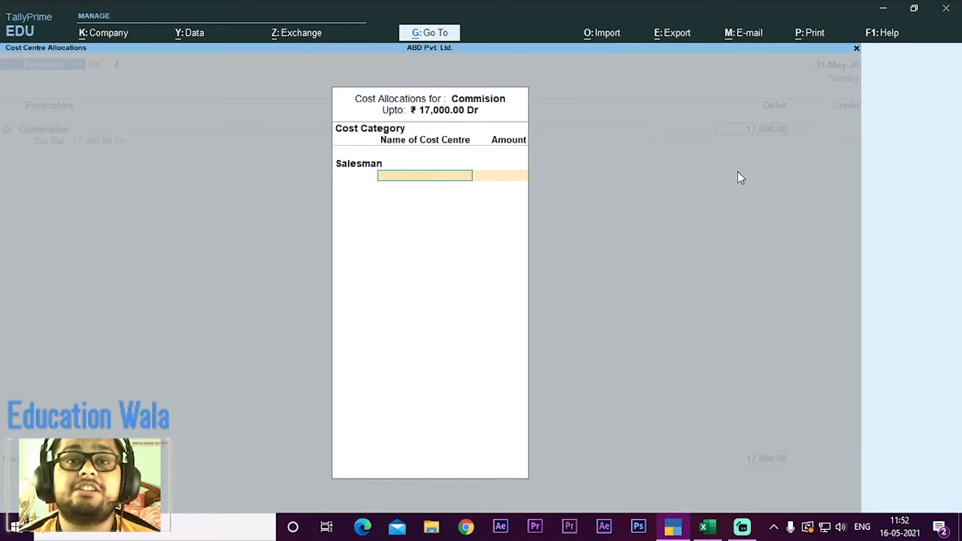
pyautogui.press('space')
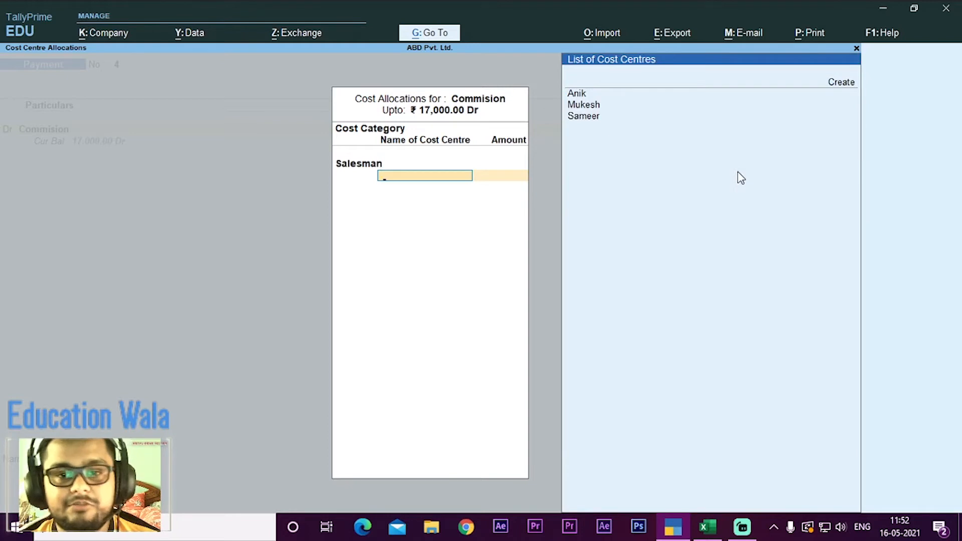
pyautogui.press('Down')
pyautogui.press('Return')
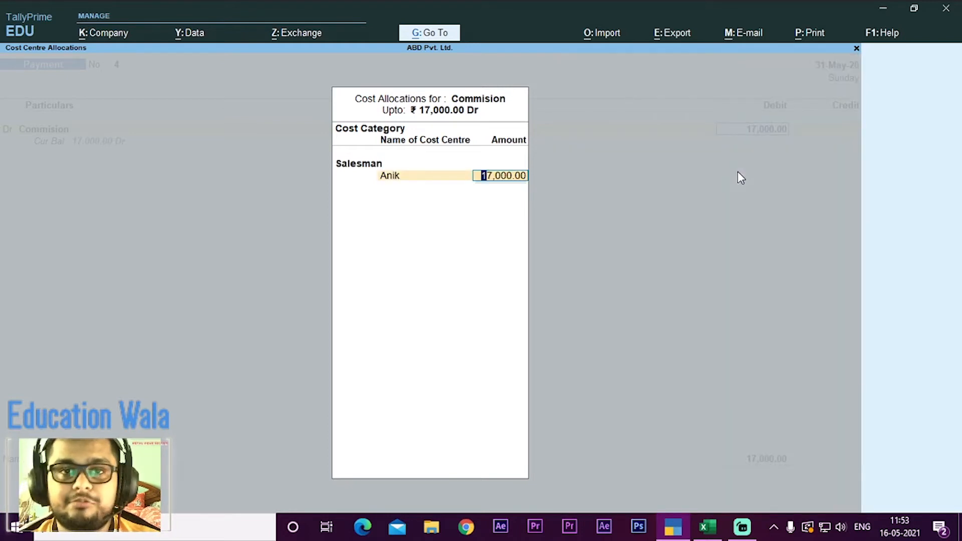
pyautogui.hotkey('alt', 'Tab')
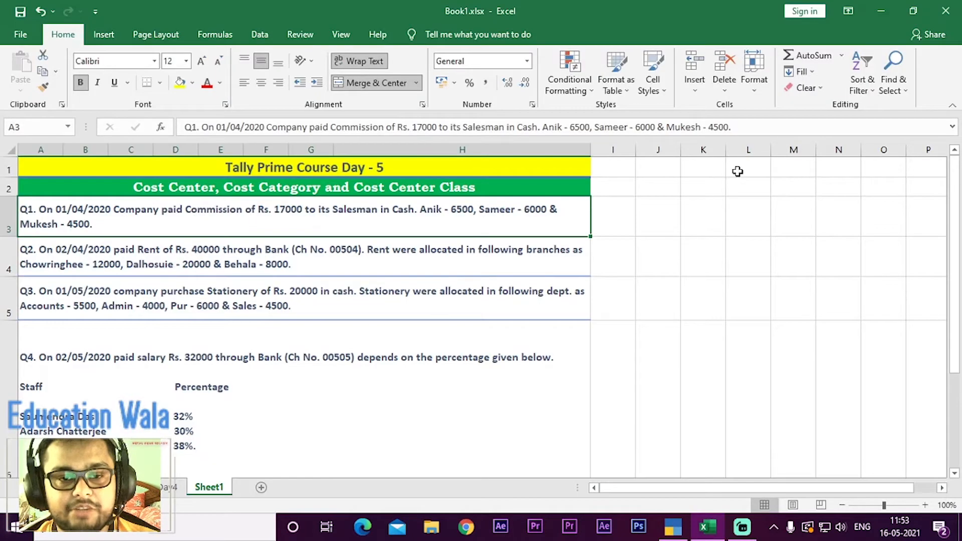
pyautogui.hotkey('alt', 'Tab')
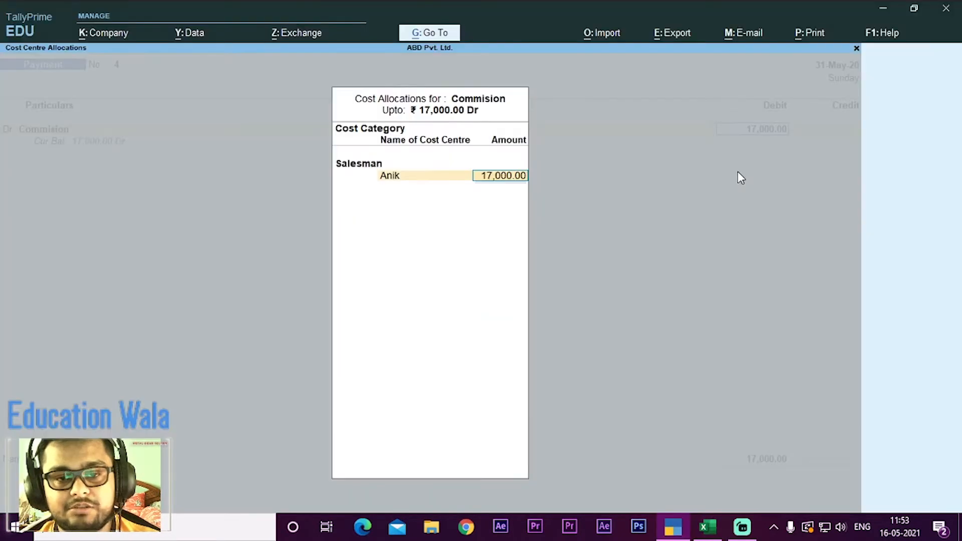
pyautogui.write('6500')
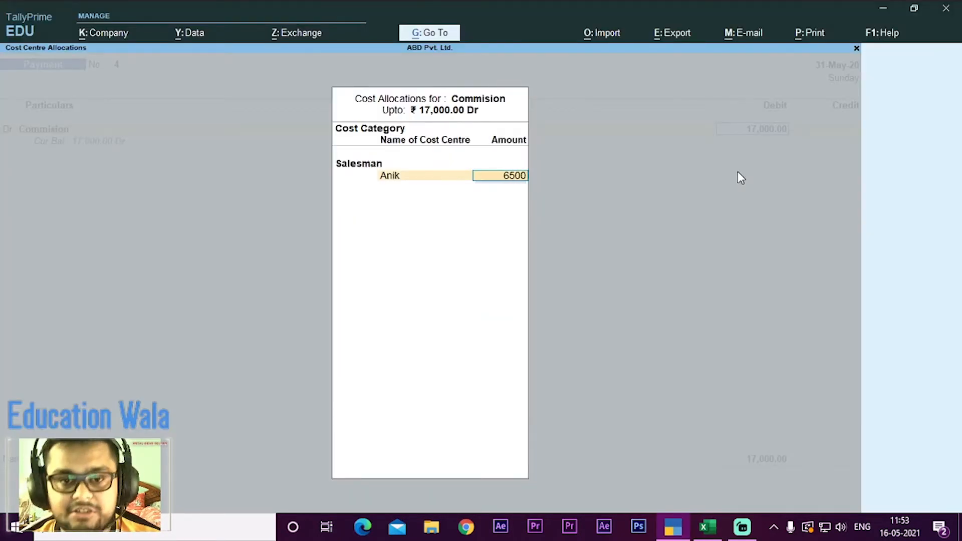
pyautogui.press('Return')
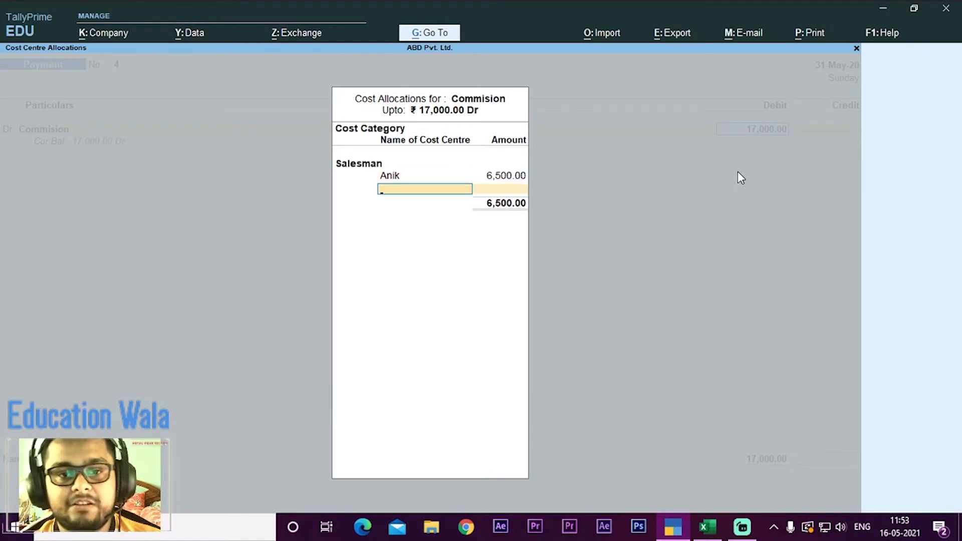
# Step: Add the second salesman named in Q1 to the cost allocation with 6000, checking the amount in the workbook
pyautogui.press('Down')
pyautogui.press('Down')
pyautogui.press('Down')
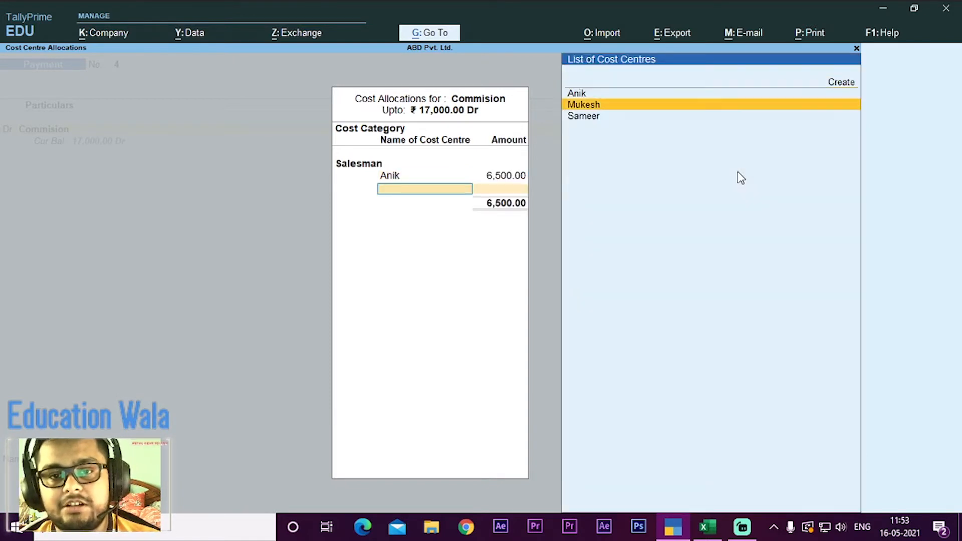
pyautogui.press('Return')
pyautogui.hotkey('alt', 'Tab')
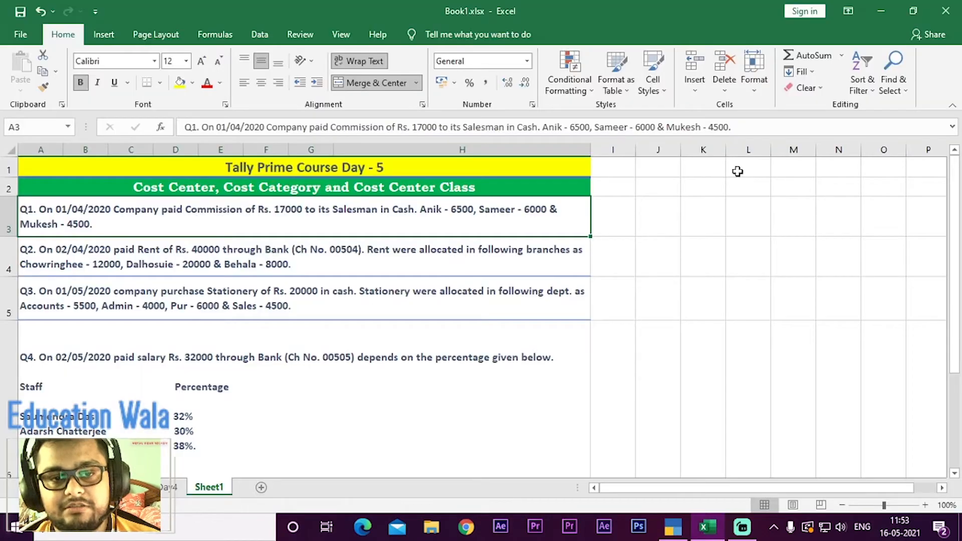
pyautogui.hotkey('alt', 'Tab')
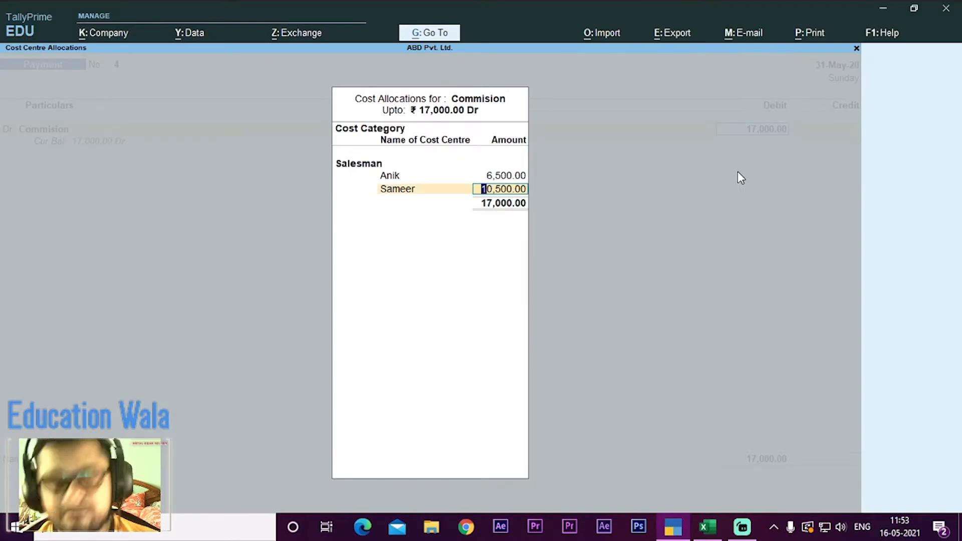
pyautogui.write('6000')
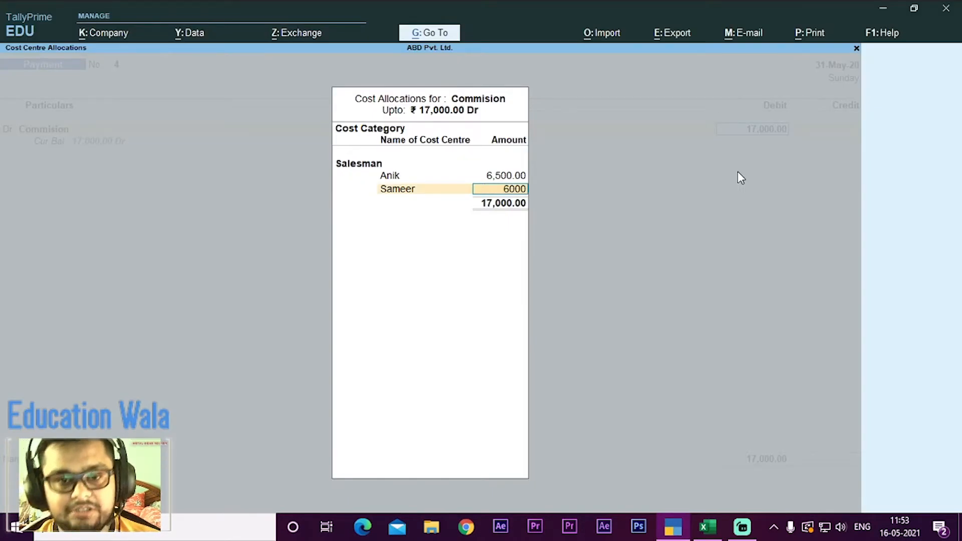
pyautogui.press('Return')
# Step: Allocate the remaining 4,500 to the third salesman's cost centre and complete the commission's cost allocation
pyautogui.press('Down')
pyautogui.press('Down')
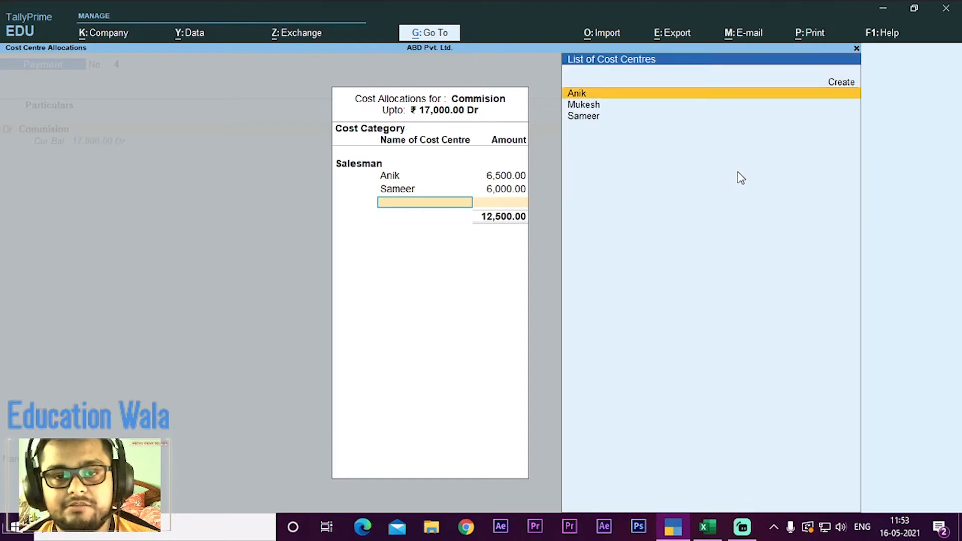
pyautogui.press('Return')
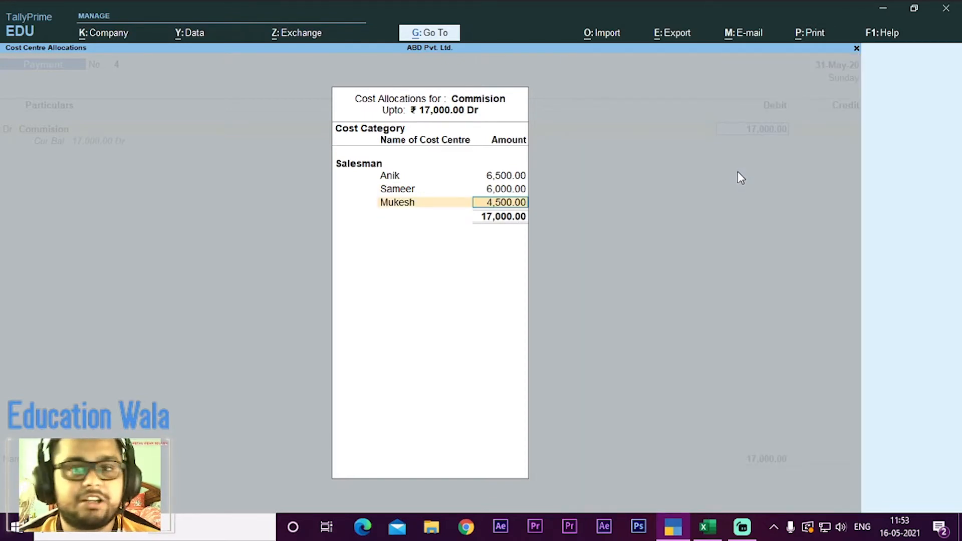
pyautogui.press('Return')
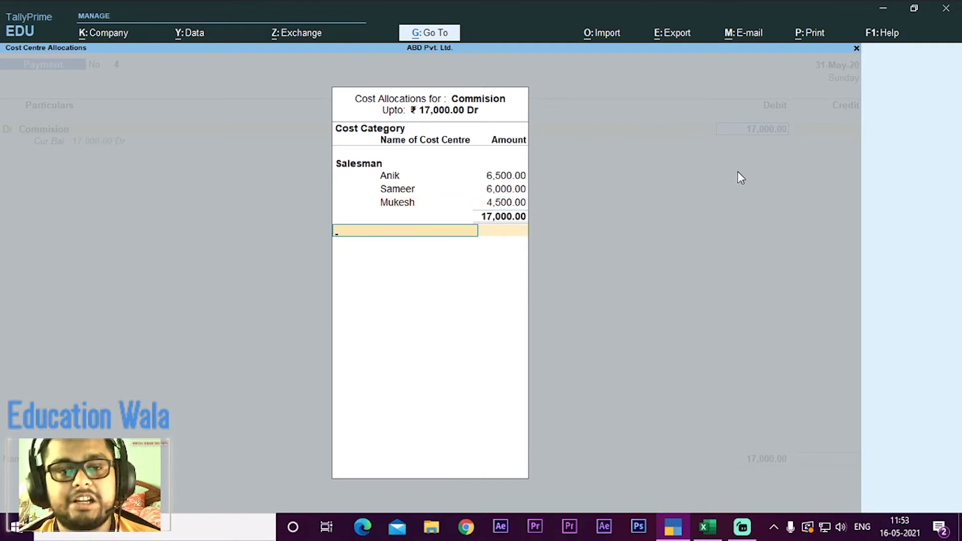
pyautogui.press('Return')
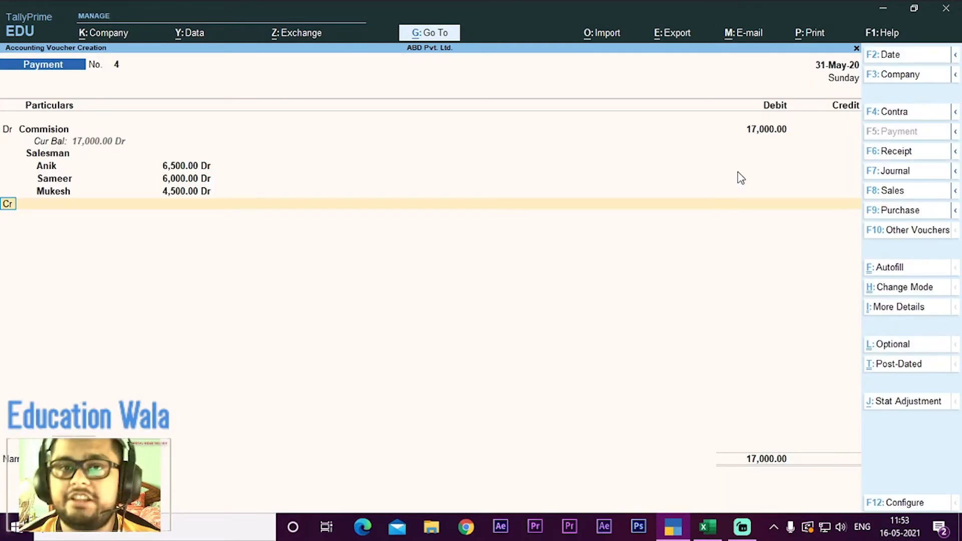
# Step: Choose Corporation Bank as the credit ledger for the commission payment in place of Cash
pyautogui.press('Return')
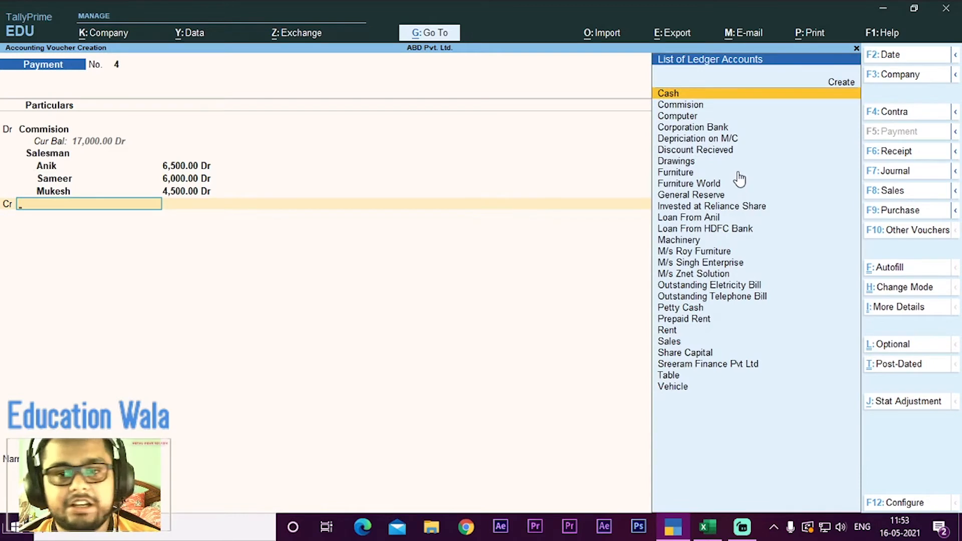
pyautogui.press('Return')
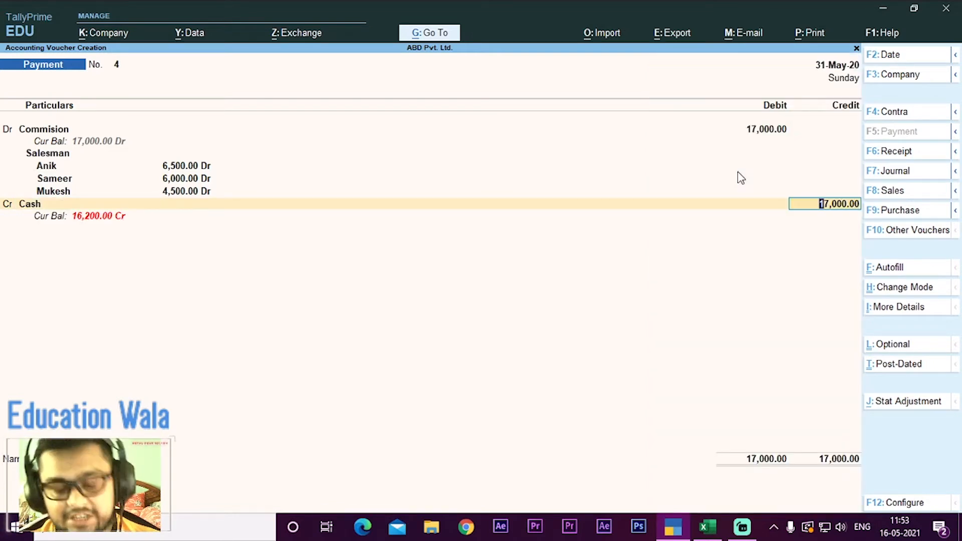
pyautogui.press('BackSpace')
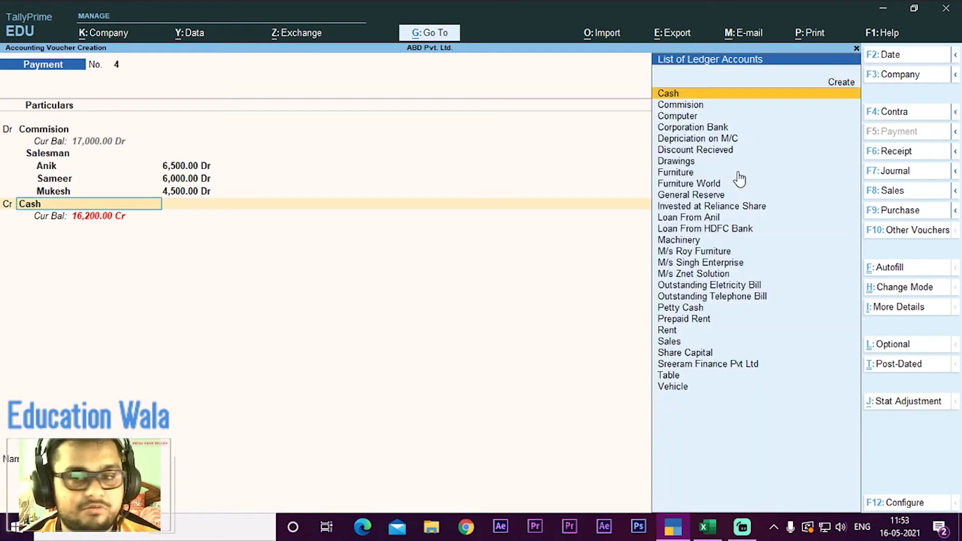
pyautogui.press('Down')
pyautogui.press('Down')
pyautogui.press('Down')
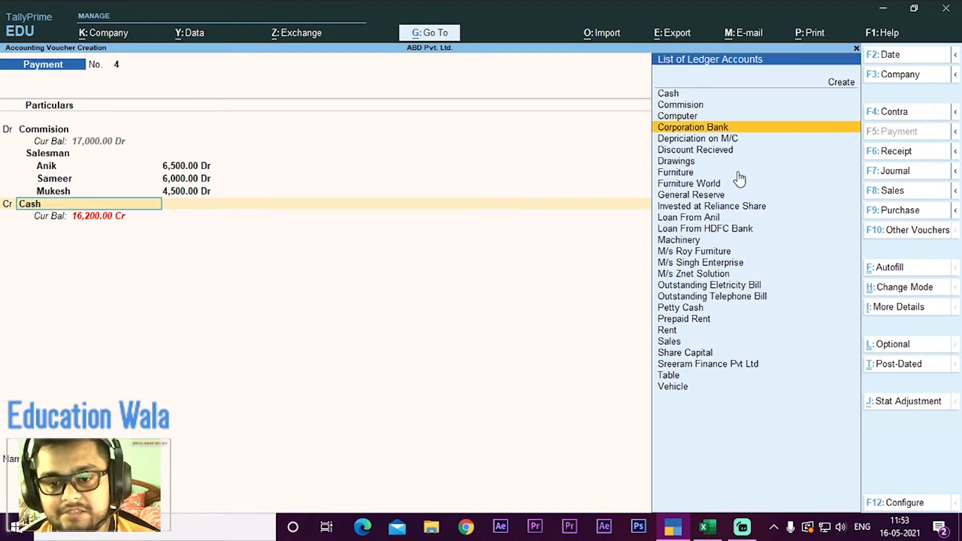
pyautogui.press('Down')
pyautogui.press('Down')
pyautogui.press('Down')
pyautogui.press('Down')
pyautogui.press('Down')
pyautogui.press('Down')
pyautogui.press('Down')
pyautogui.press('Down')
pyautogui.press('Down')
pyautogui.press('Down')
pyautogui.press('Up')
pyautogui.press('Up')
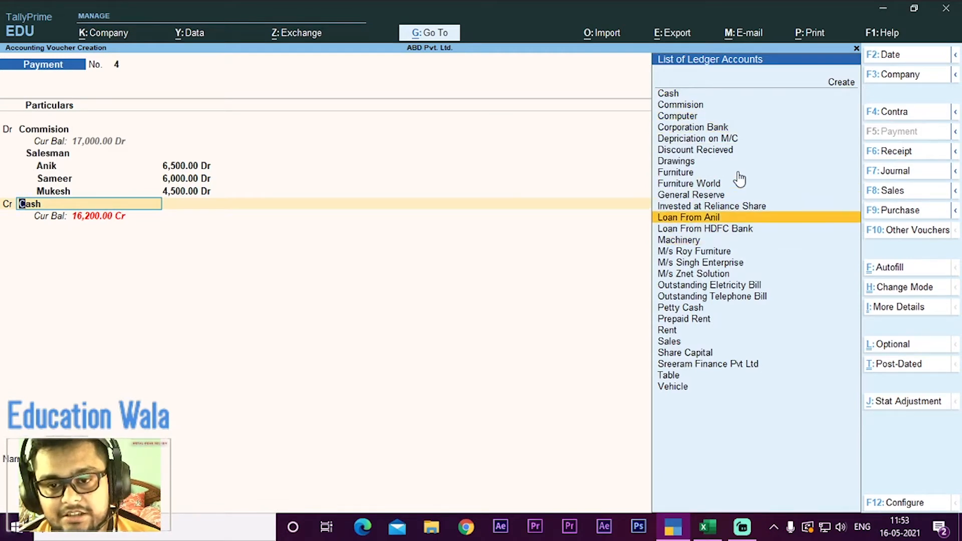
pyautogui.press('Down')
pyautogui.press('Down')
pyautogui.press('Up')
pyautogui.press('Up')
pyautogui.press('Up')
pyautogui.press('Up')
pyautogui.press('Up')
pyautogui.press('Up')
pyautogui.press('Up')
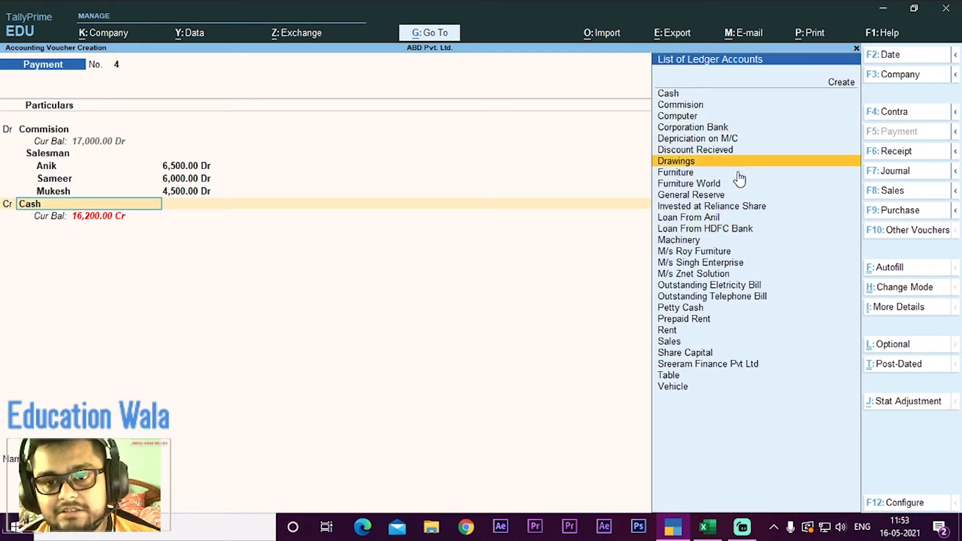
pyautogui.press('Up')
pyautogui.press('Up')
pyautogui.press('Up')
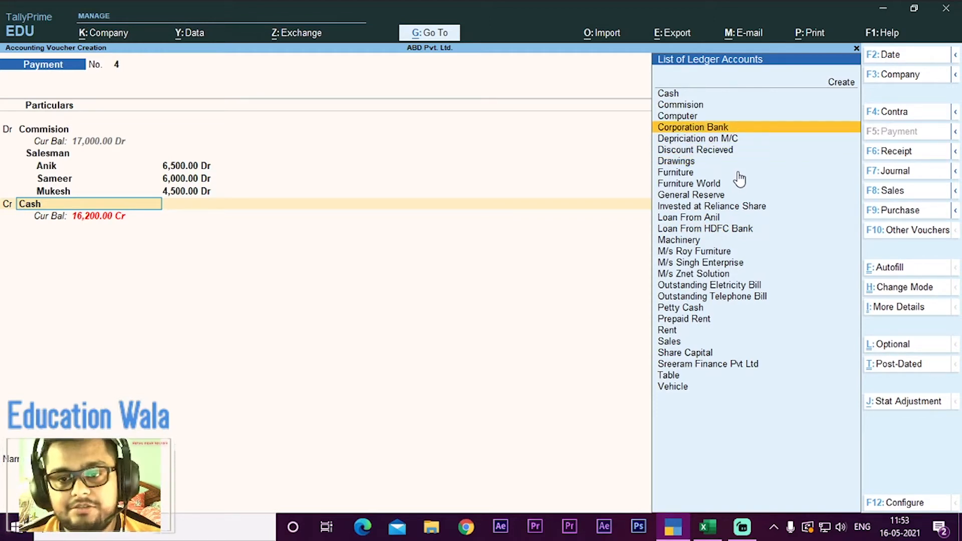
pyautogui.press('Return')
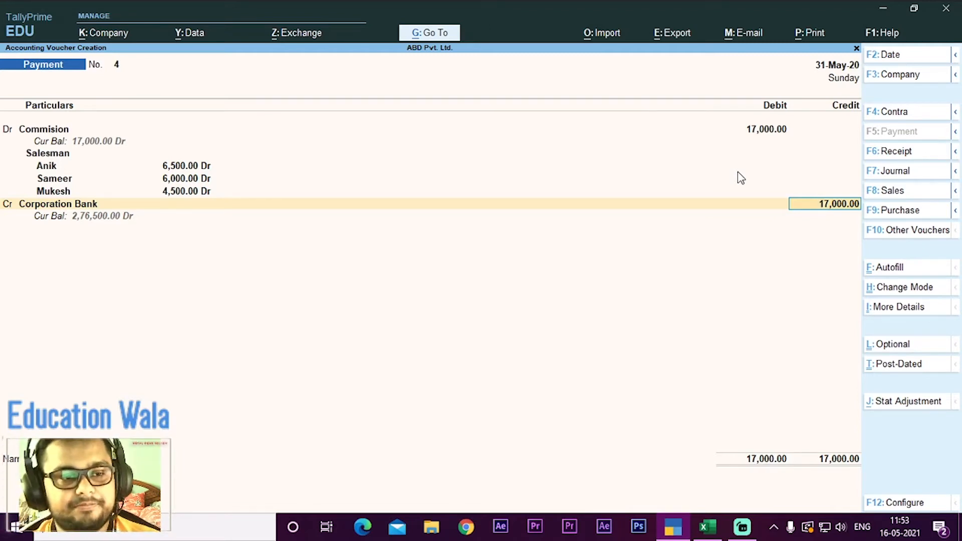
# Step: Accept 17,000 as the Corporation Bank credit and enter cheque instrument number 006020 in its bank allocation
pyautogui.press('Return')
pyautogui.press('Return')
pyautogui.press('Return')
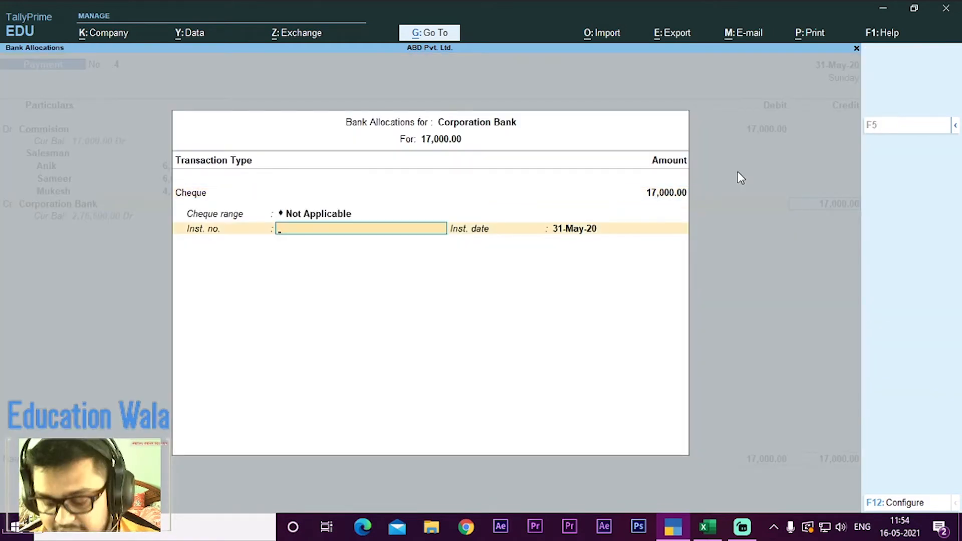
pyautogui.hotkey('alt', 'Tab')
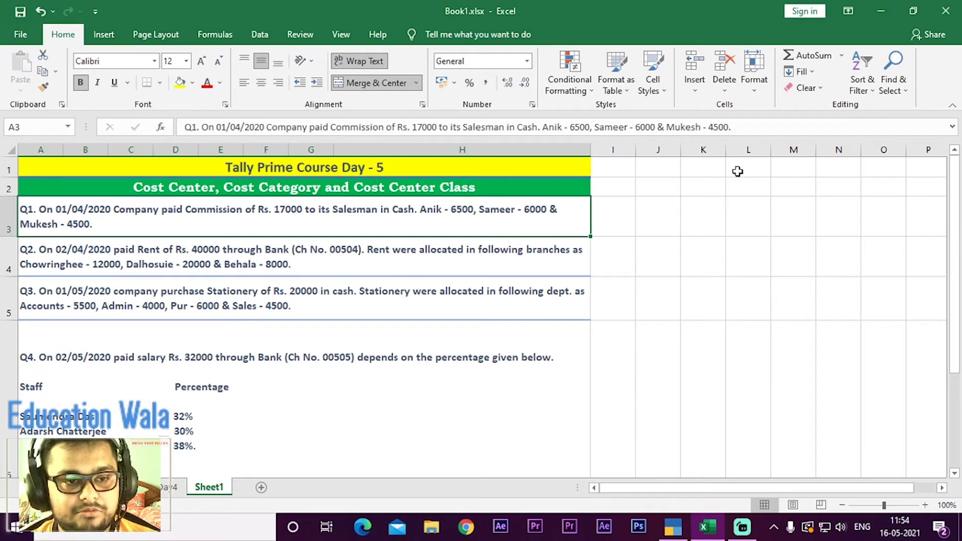
pyautogui.hotkey('alt', 'Tab')
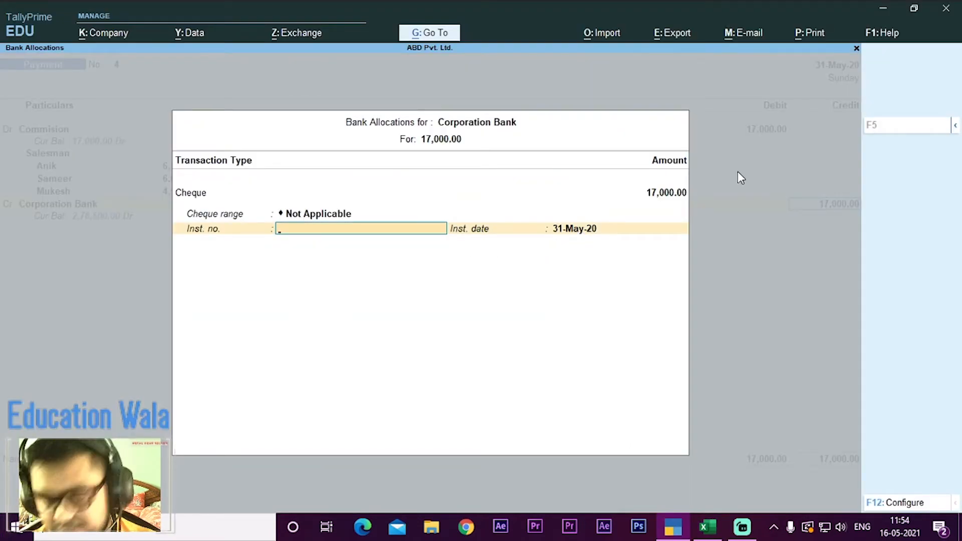
pyautogui.write('00')
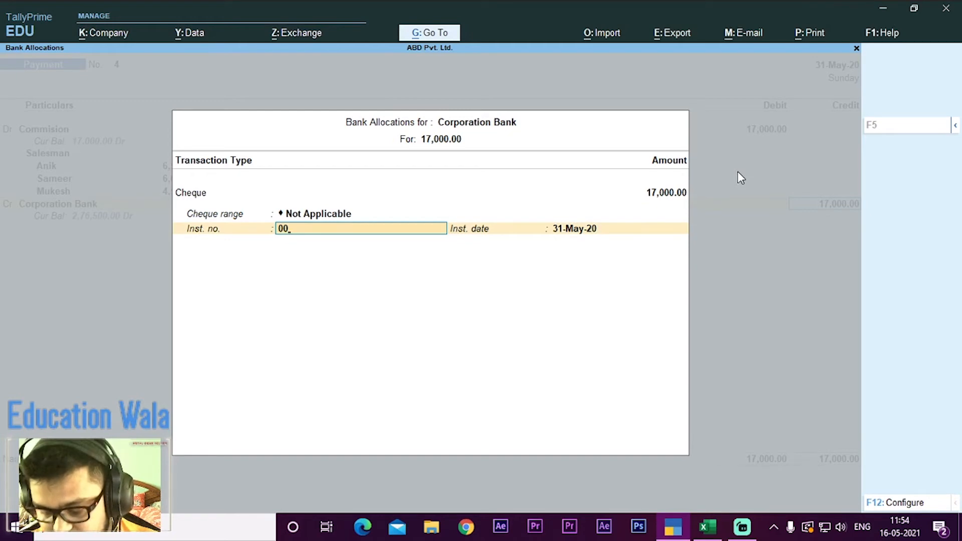
pyautogui.write('602')
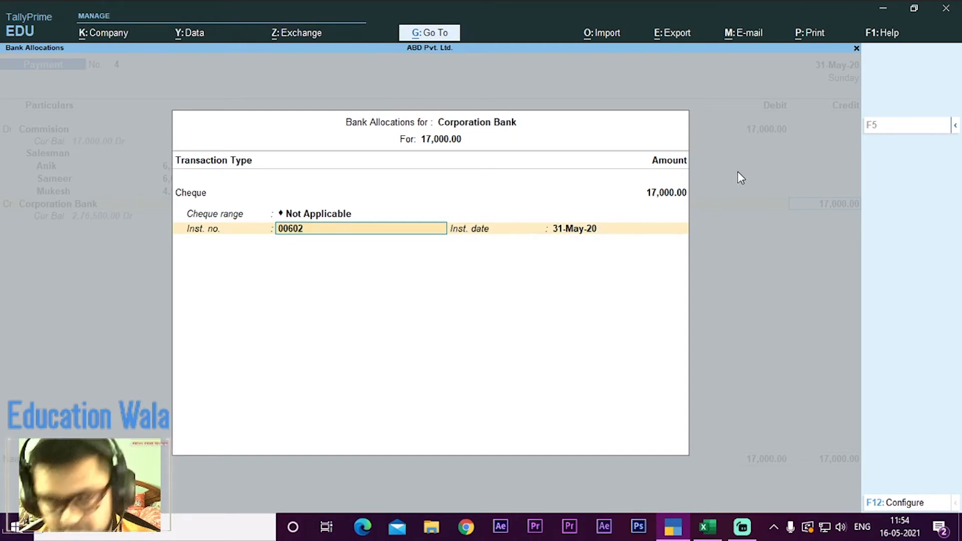
pyautogui.write('0')
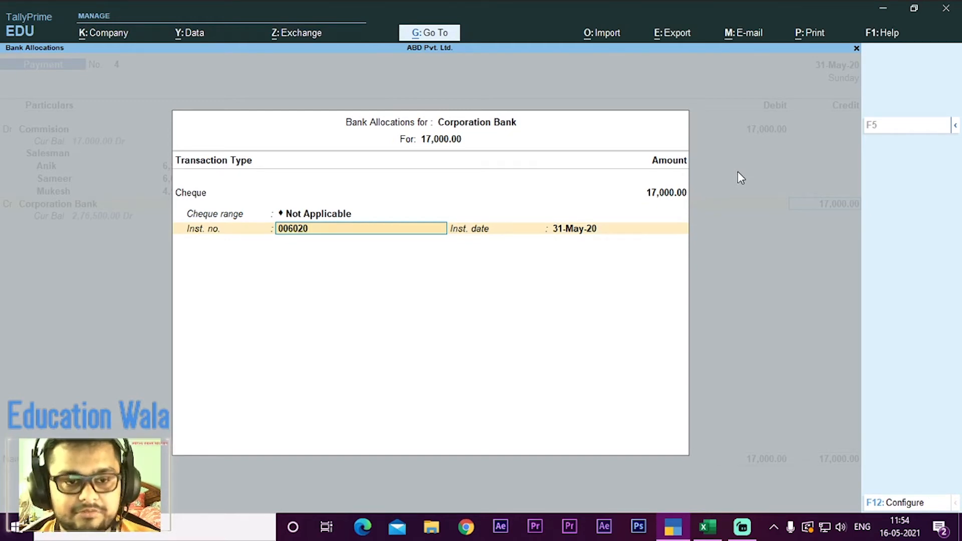
pyautogui.press('Return')
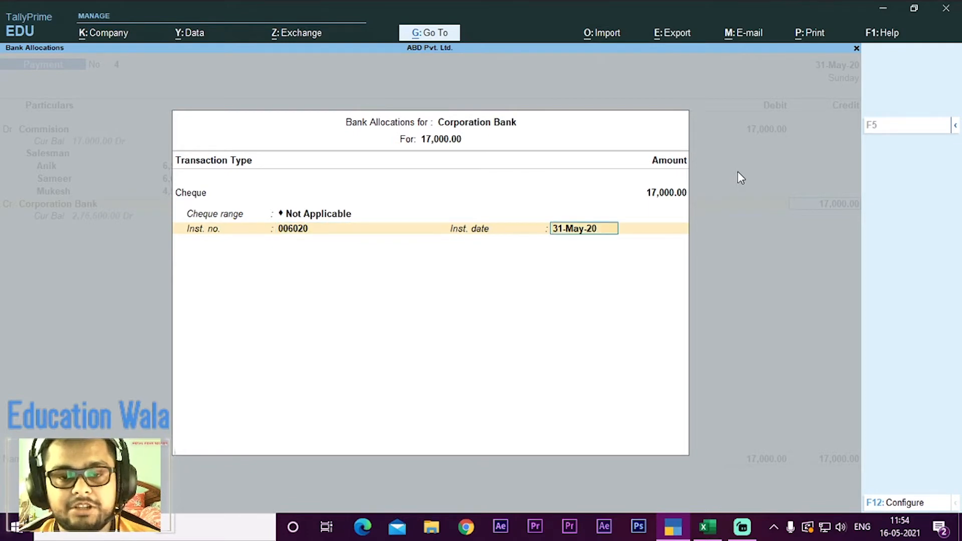
# Step: Check the Q1 date in the Excel workbook, set the cheque's instrument date to 1/4/20 and complete the bank allocation
pyautogui.hotkey('alt', 'Tab')
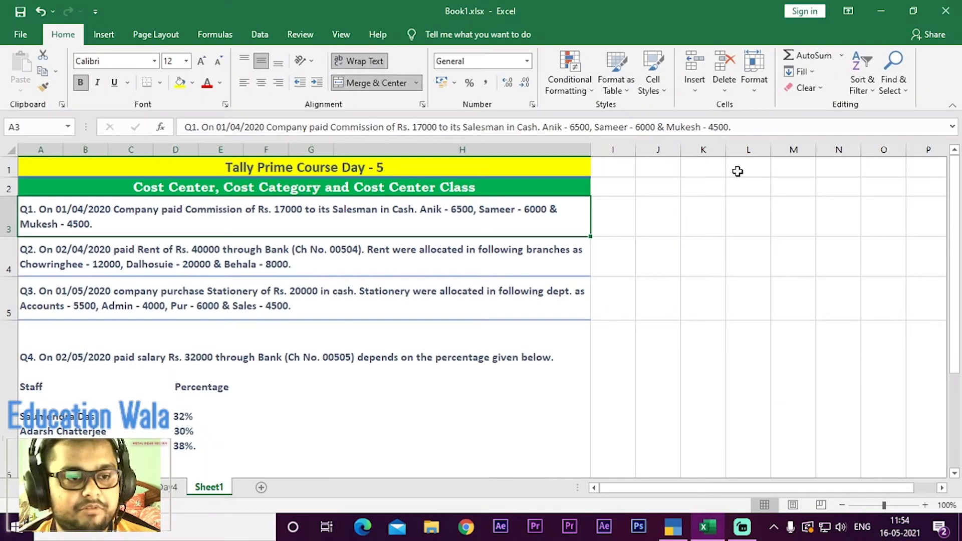
pyautogui.hotkey('alt', 'Tab')
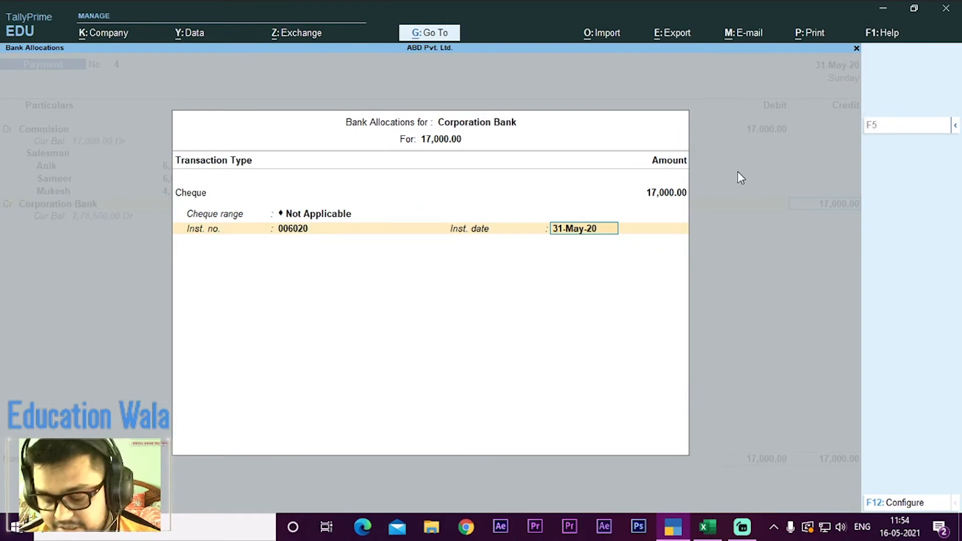
pyautogui.write('1/4/20')
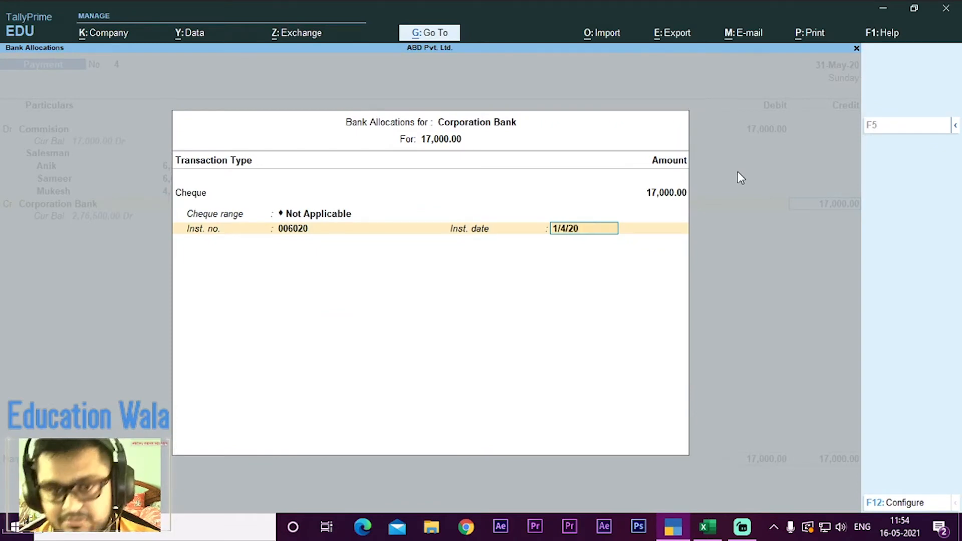
pyautogui.press('Return')
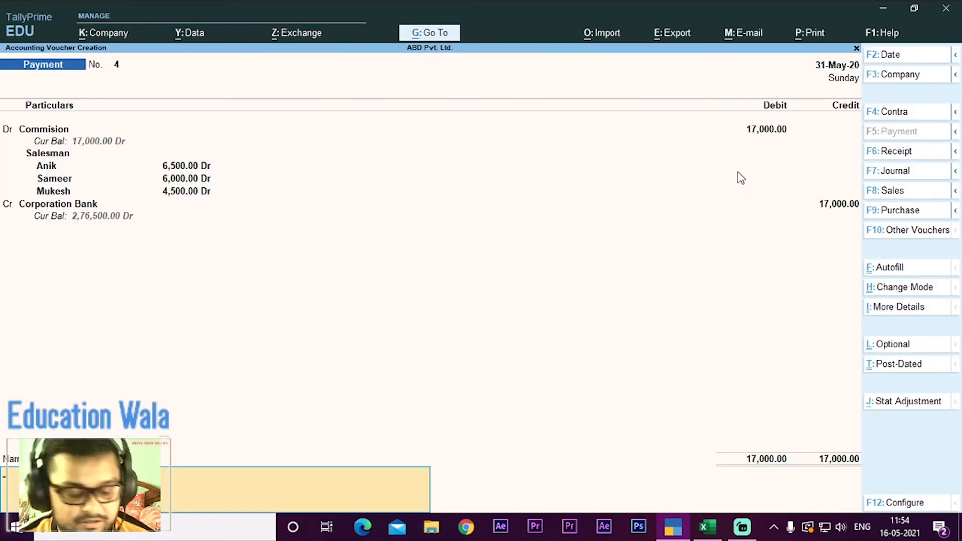
# Step: Set the voucher date to 1/4/20 and save the commission payment voucher without a narration
pyautogui.press('F2')
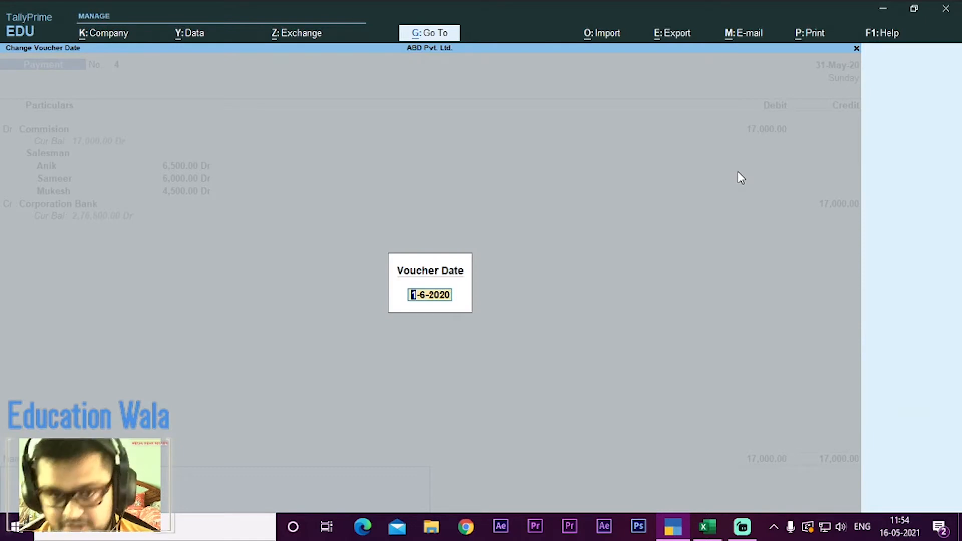
pyautogui.write('1/4/')
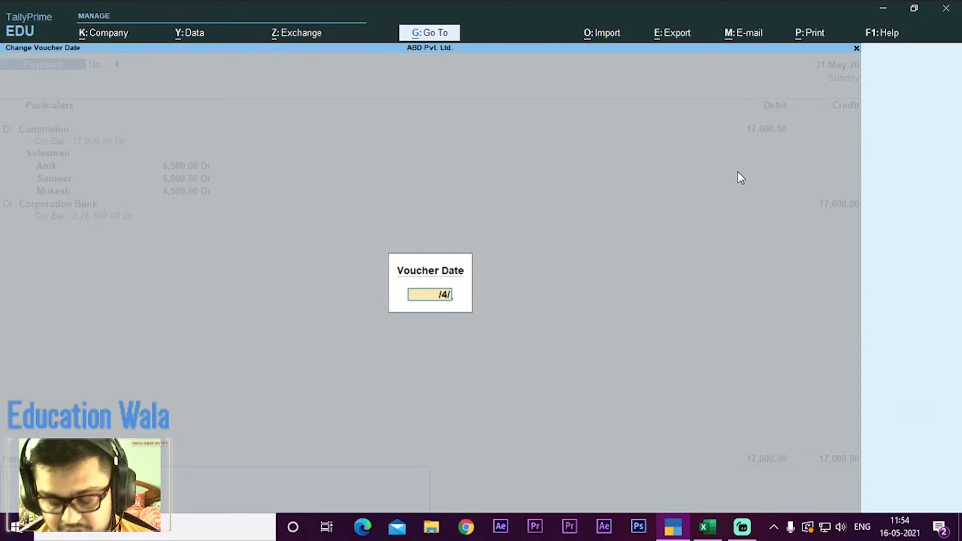
pyautogui.write('20')
pyautogui.press('BackSpace')
pyautogui.press('BackSpace')
pyautogui.press('BackSpace')
pyautogui.press('BackSpace')
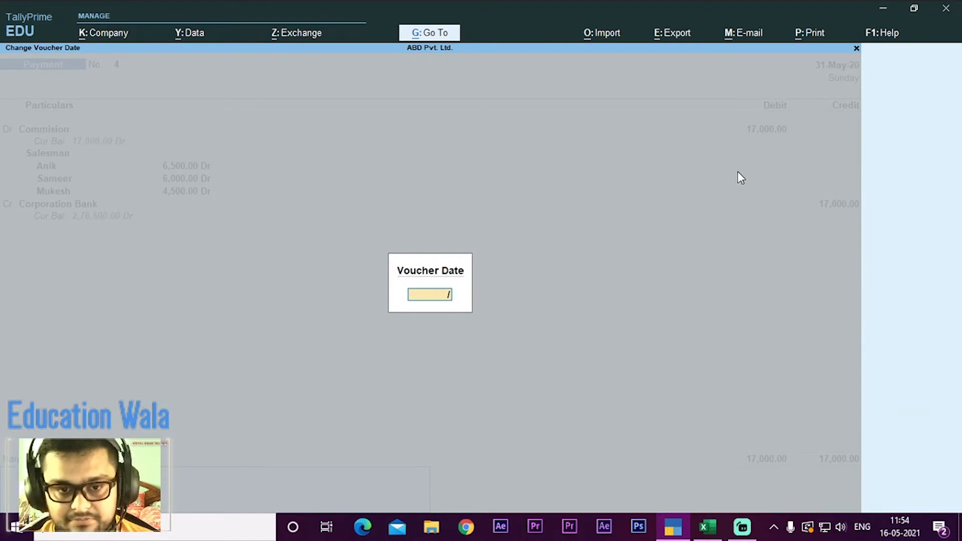
pyautogui.write('1/4/20')
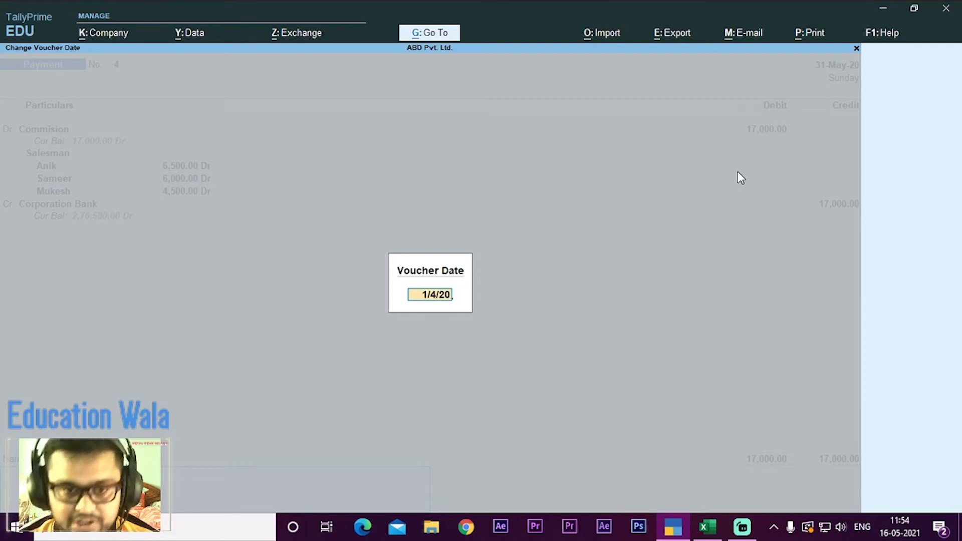
pyautogui.press('Return')
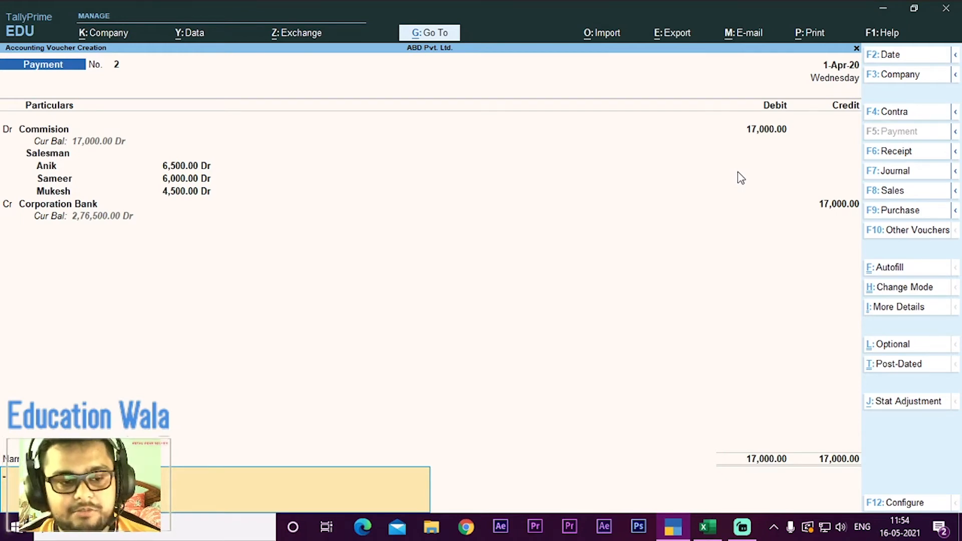
pyautogui.press('Return')
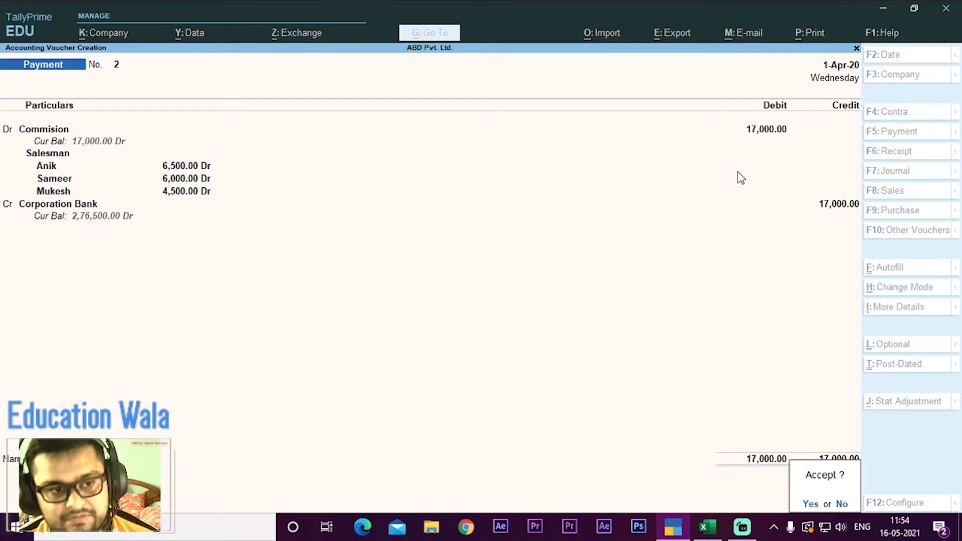
pyautogui.press('Return')
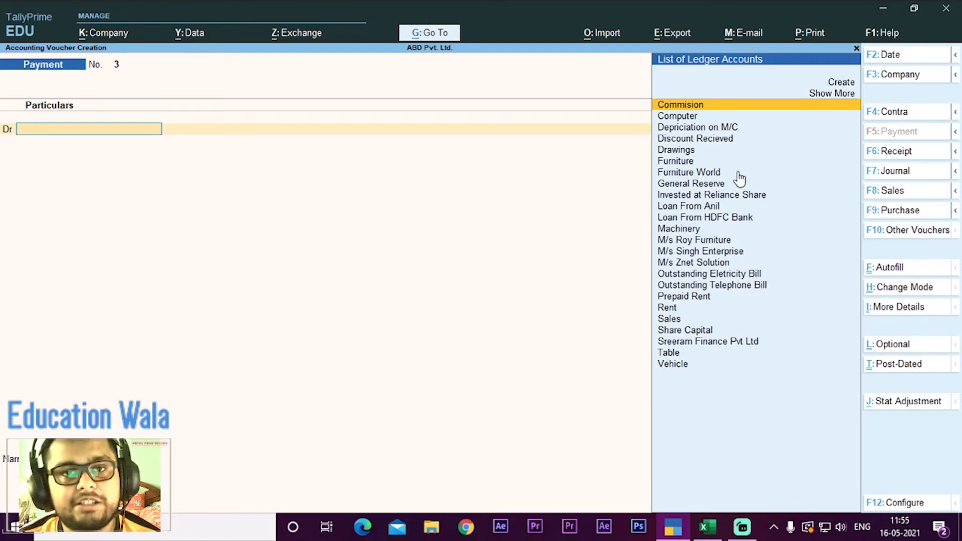
# Step: Quit voucher entry and open the Day Book from the additional reports
pyautogui.press('Escape')
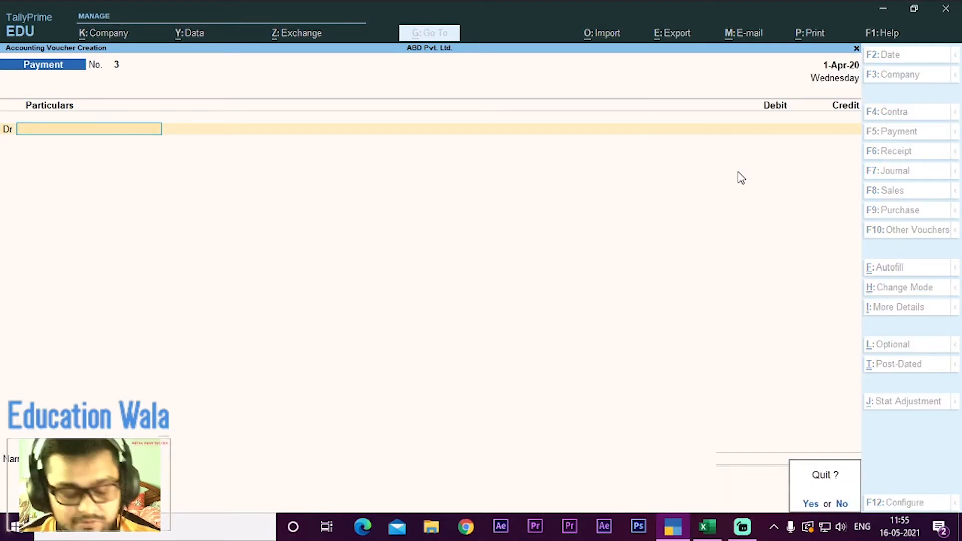
pyautogui.press('y')
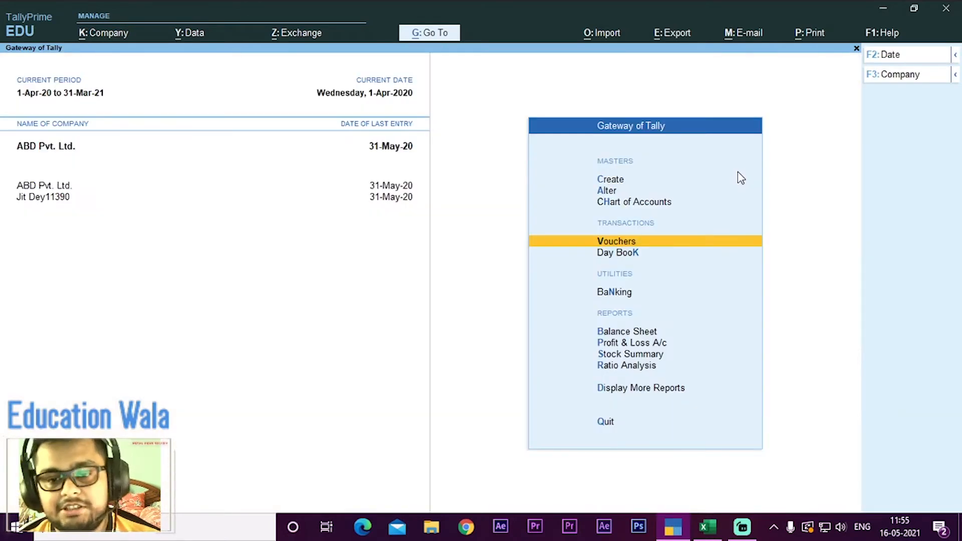
pyautogui.press('Down')
pyautogui.press('Down')
pyautogui.press('Down')
pyautogui.press('Down')
pyautogui.press('Down')
pyautogui.press('Down')
pyautogui.press('Down')
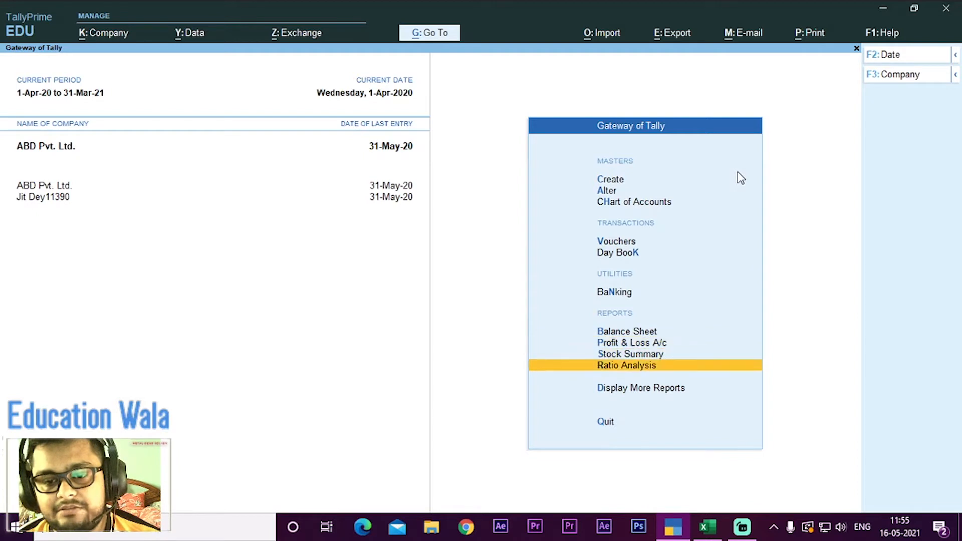
pyautogui.press('Up')
pyautogui.press('Up')
pyautogui.press('Up')
pyautogui.press('Up')
pyautogui.press('Down')
pyautogui.press('Down')
pyautogui.press('Down')
pyautogui.press('Down')
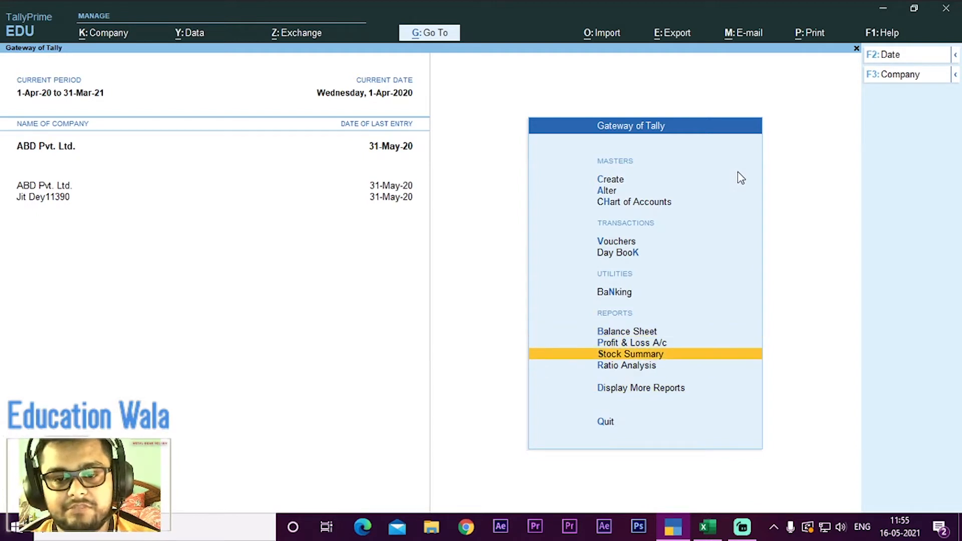
pyautogui.press('Return')
pyautogui.press('Down')
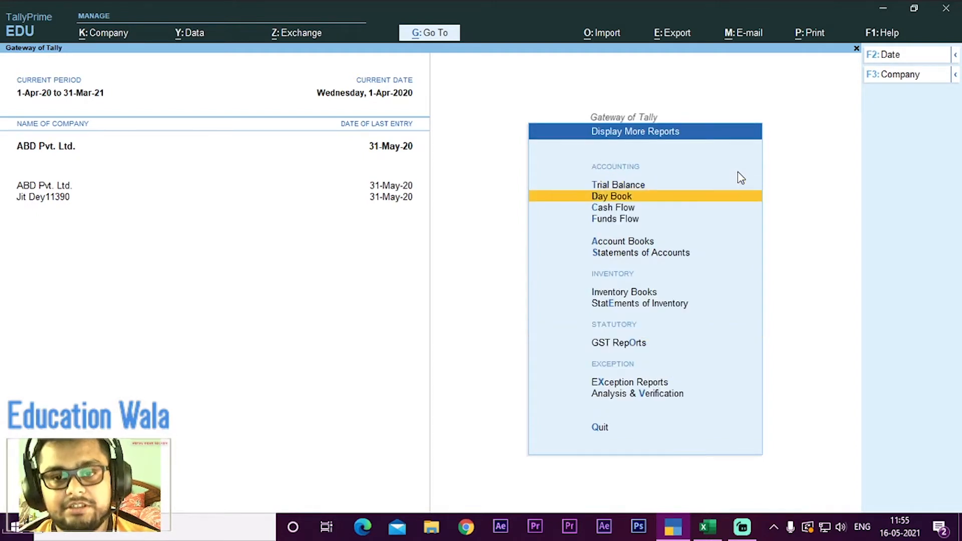
pyautogui.press('Return')
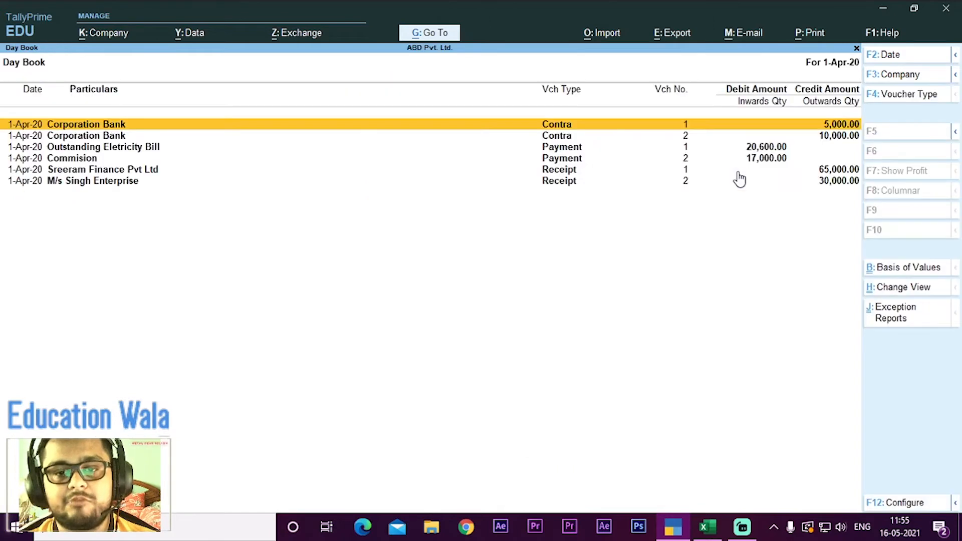
# Step: Open the 17,000 Commision payment voucher from the Day Book
pyautogui.press('alt')
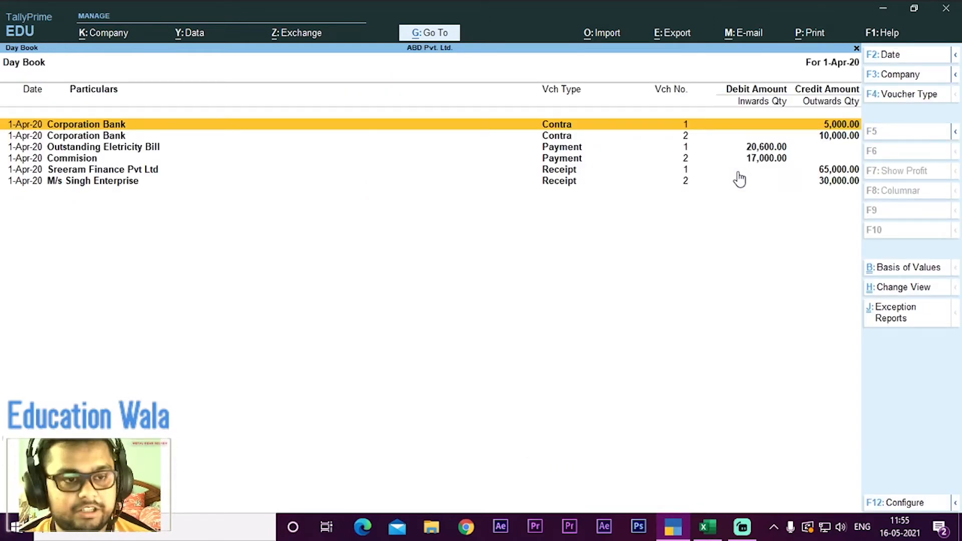
pyautogui.press('Down')
pyautogui.press('Down')
pyautogui.press('Down')
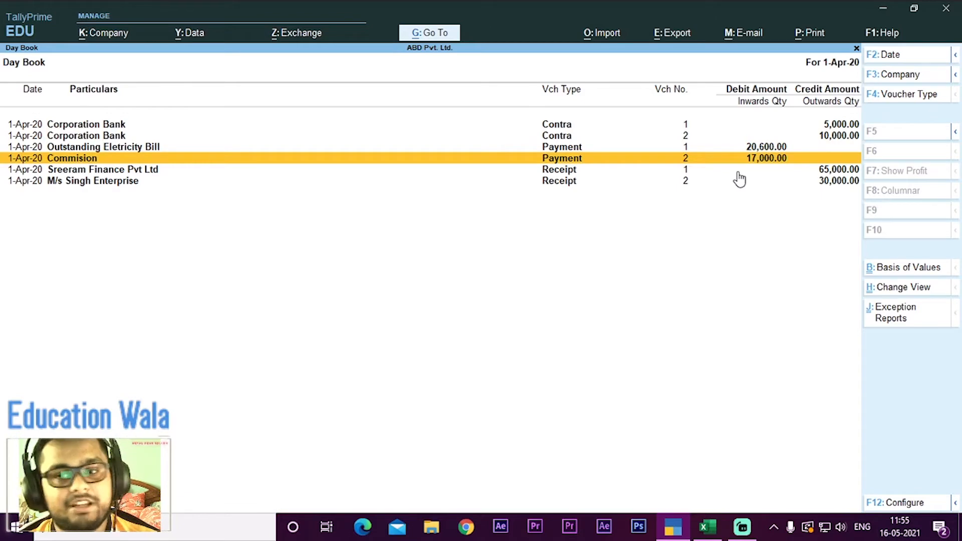
pyautogui.press('Return')
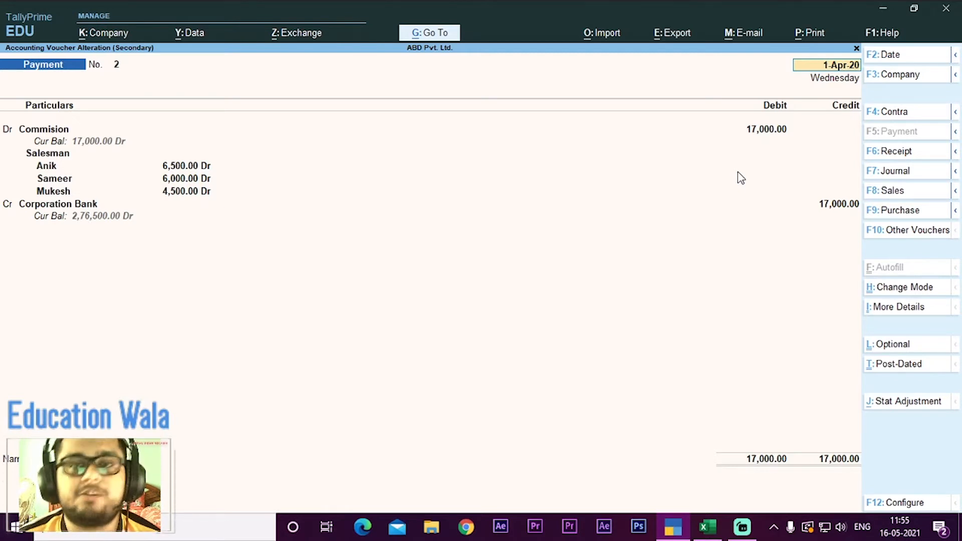
# Step: Quit the commission payment voucher without saving changes and leave the Day Book for the Gateway of Tally
pyautogui.press('BackSpace')
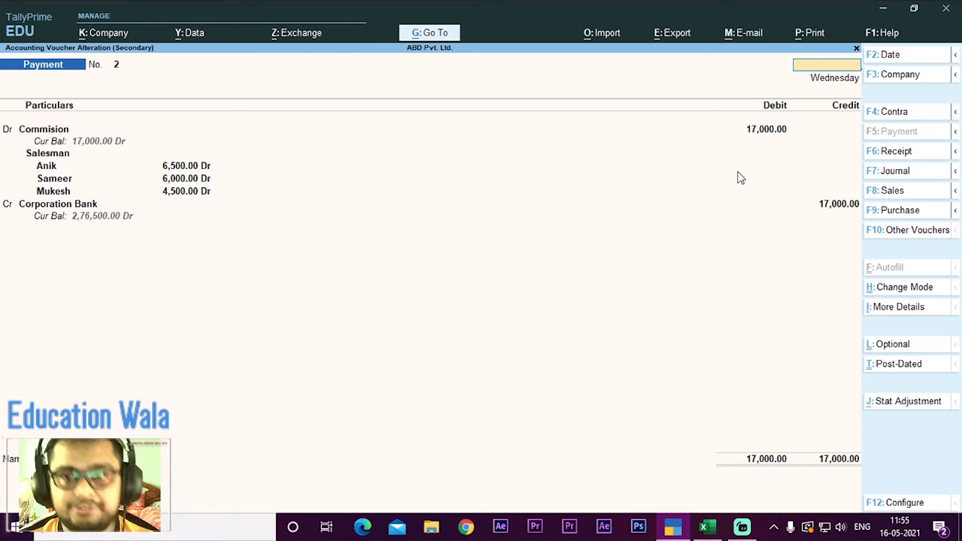
pyautogui.press('Escape')
pyautogui.press('y')
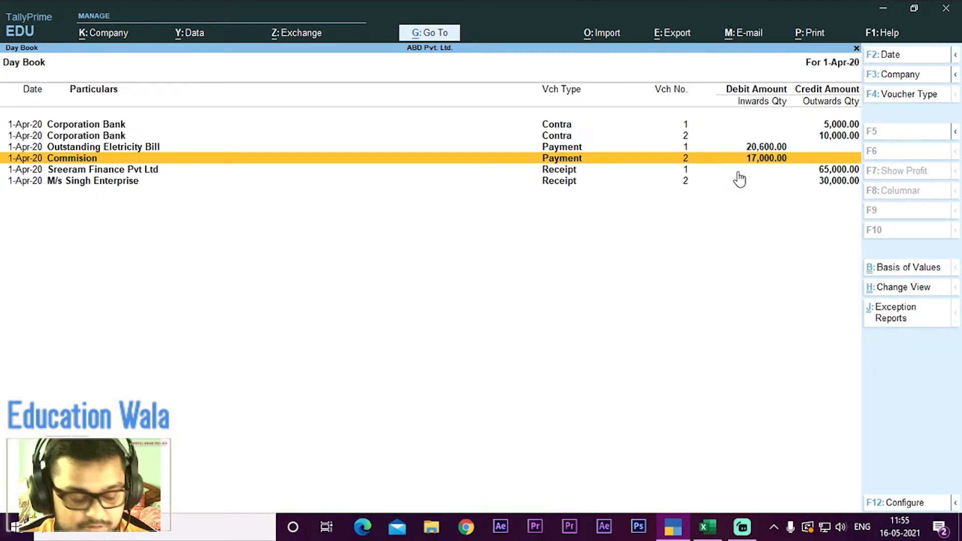
pyautogui.press('Escape')
# Step: Switch to the Excel workbook, read the Q2 rent transaction and its branch allocation, and return to TallyPrime
pyautogui.hotkey('alt', 'Tab')
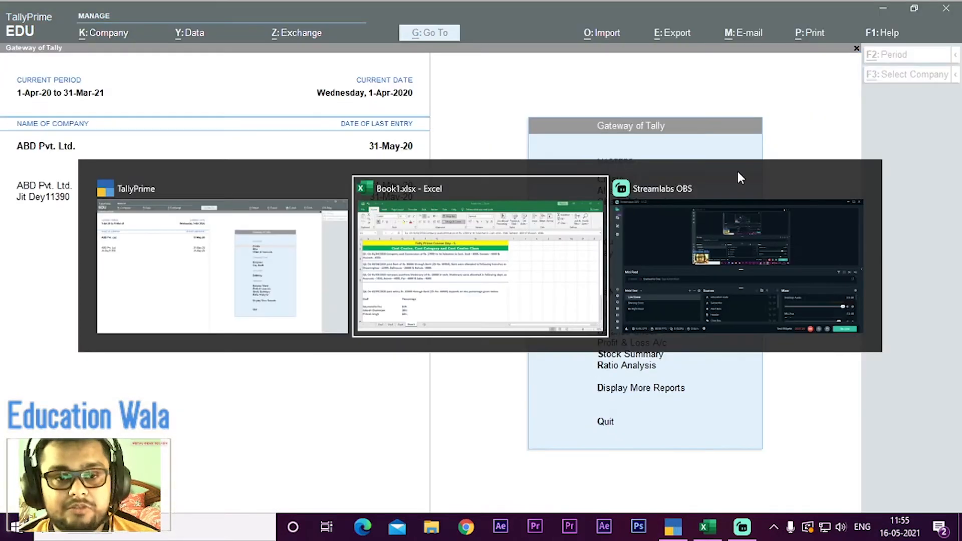
pyautogui.press('Down')
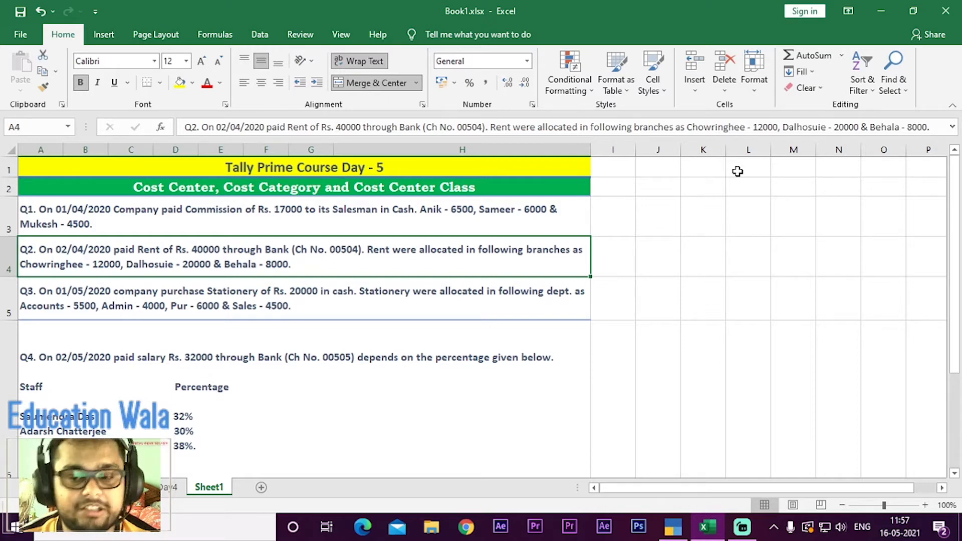
pyautogui.hotkey('alt', 'Tab')
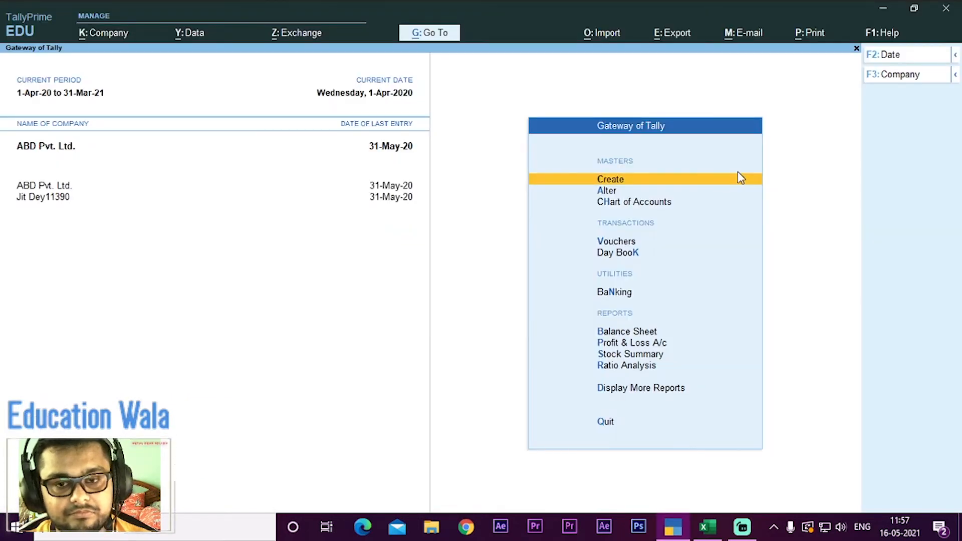
# Step: Open the creation form for a new cost category from the accounting masters
pyautogui.press('Down')
pyautogui.press('Down')
pyautogui.press('Down')
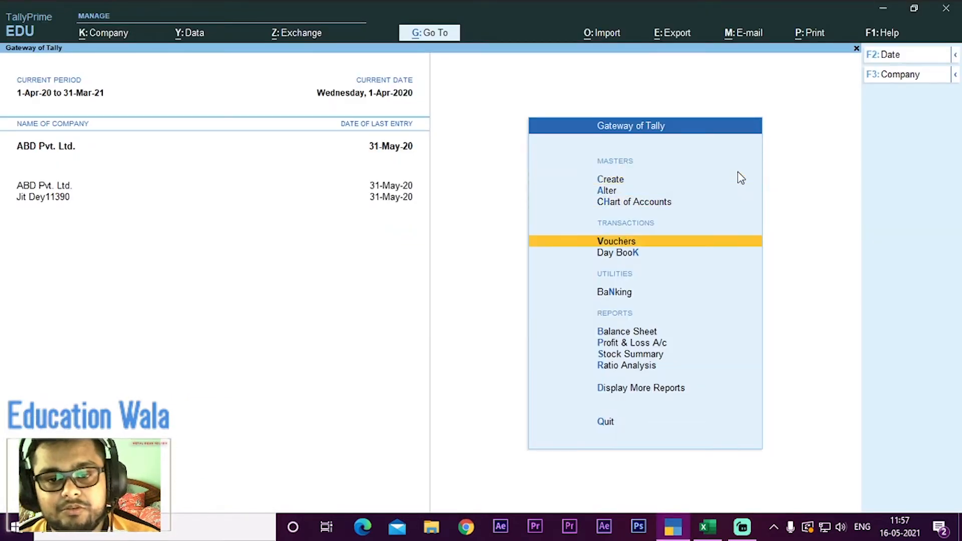
pyautogui.press('Up')
pyautogui.press('Up')
pyautogui.press('Up')
pyautogui.press('Return')
pyautogui.press('Down')
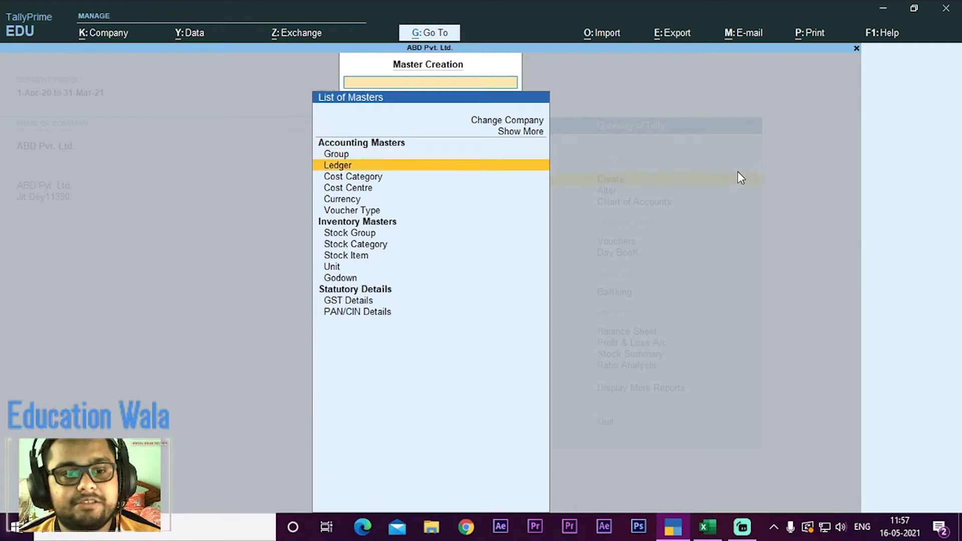
pyautogui.press('Down')
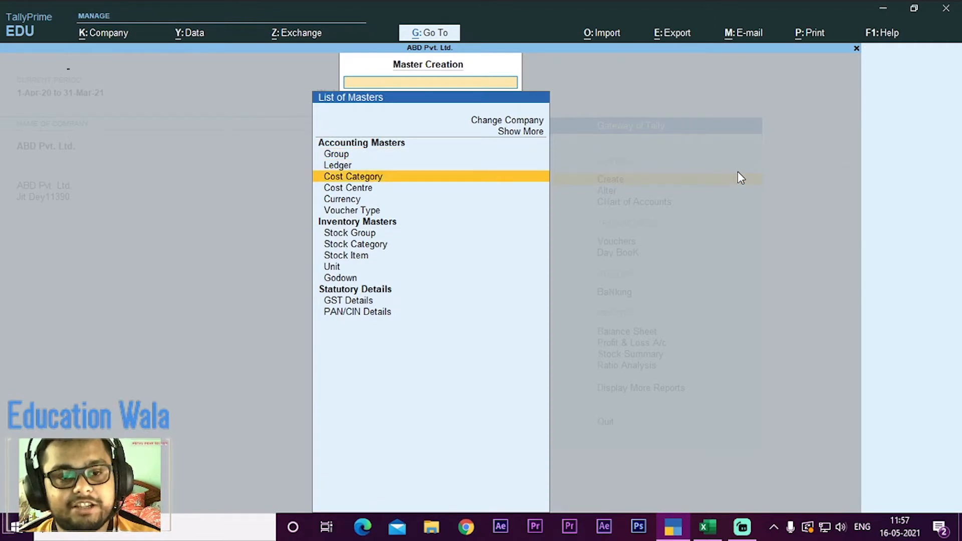
pyautogui.press('Return')
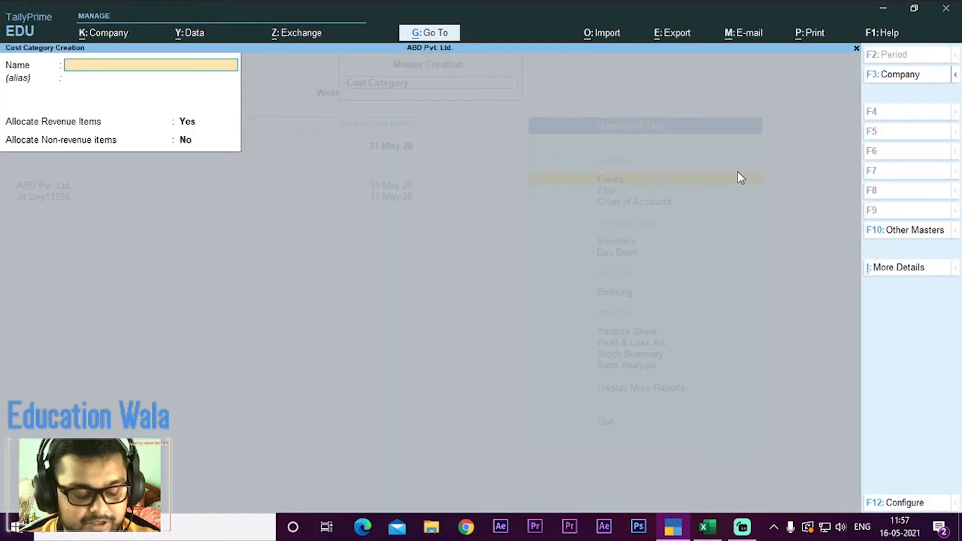
# Step: Create the cost category Branch, allocating revenue items but not non-revenue items, and quit the category form
pyautogui.write('Bra')
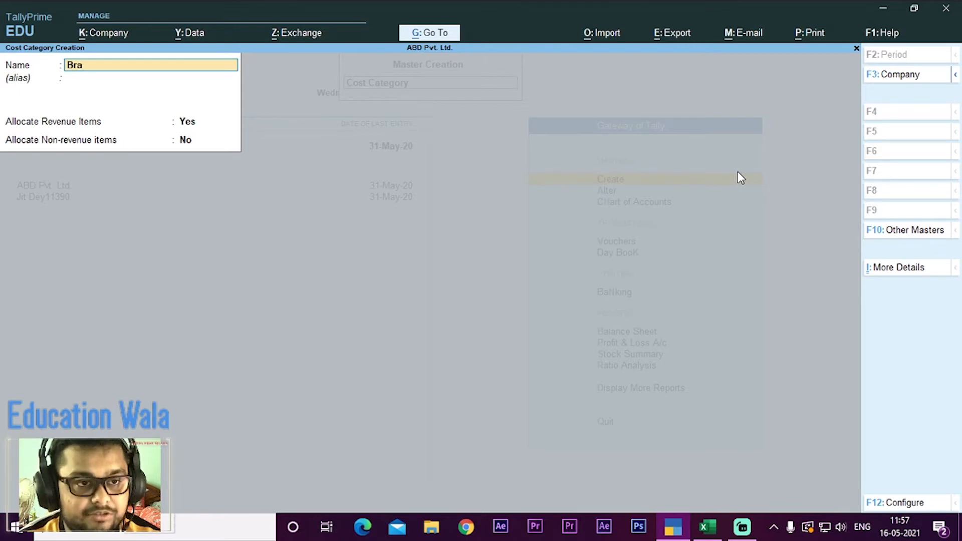
pyautogui.write('nch')
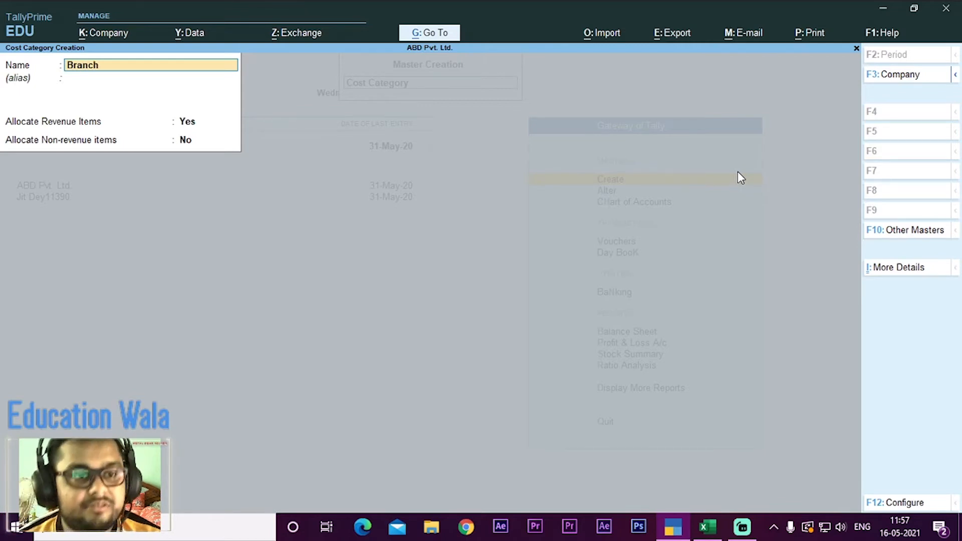
pyautogui.press('Return')
pyautogui.press('Return')
pyautogui.press('Return')
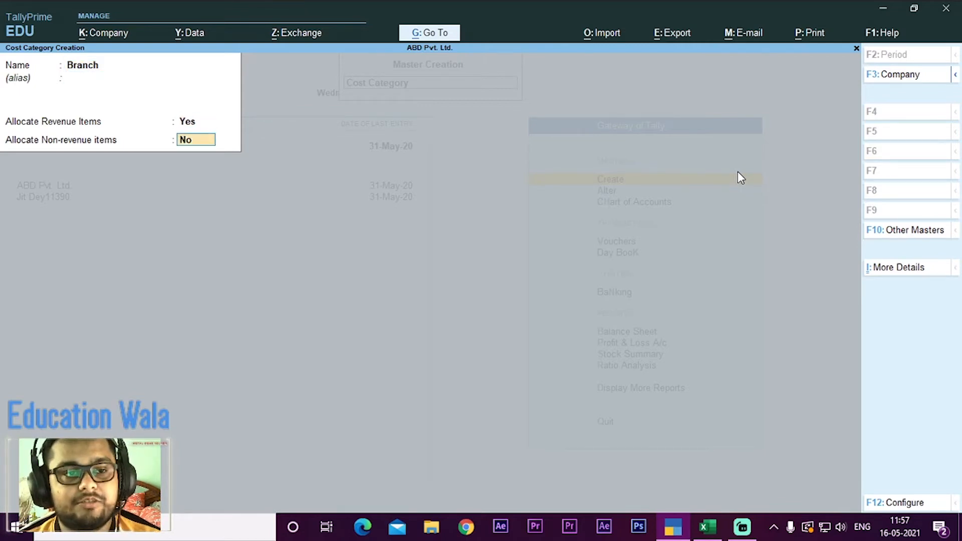
pyautogui.press('Return')
pyautogui.press('Return')
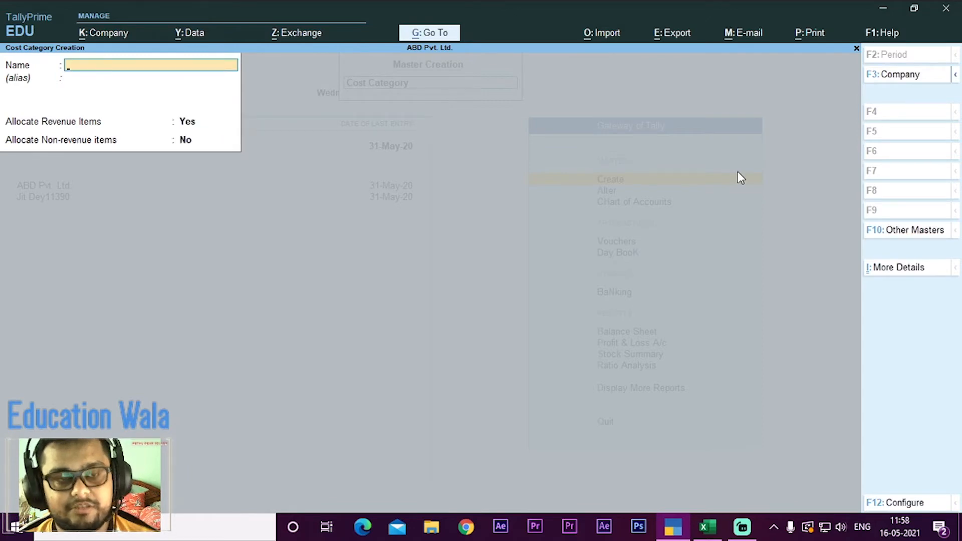
pyautogui.press('Escape')
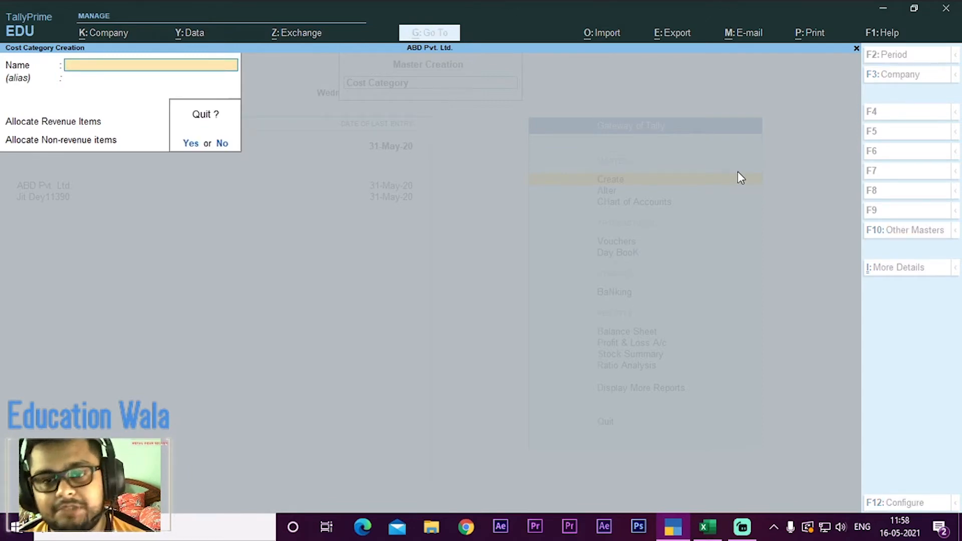
pyautogui.press('Return')
# Step: Open the cost centre creation form and set the category to Branch
pyautogui.press('Down')
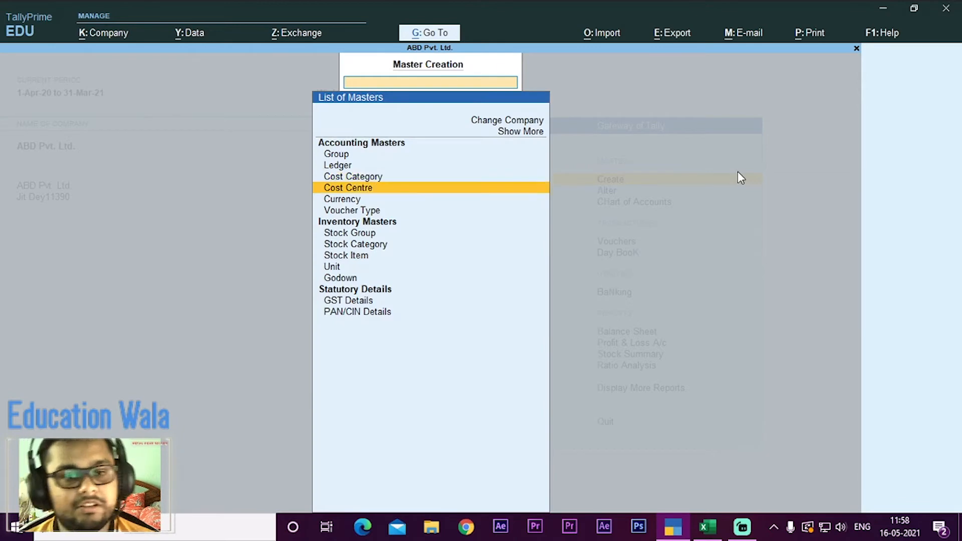
pyautogui.press('Return')
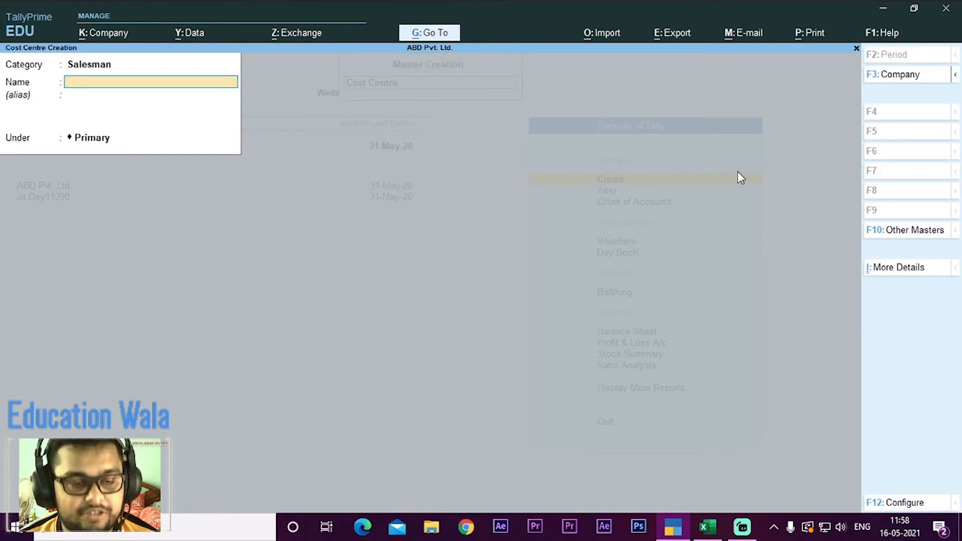
pyautogui.press('BackSpace')
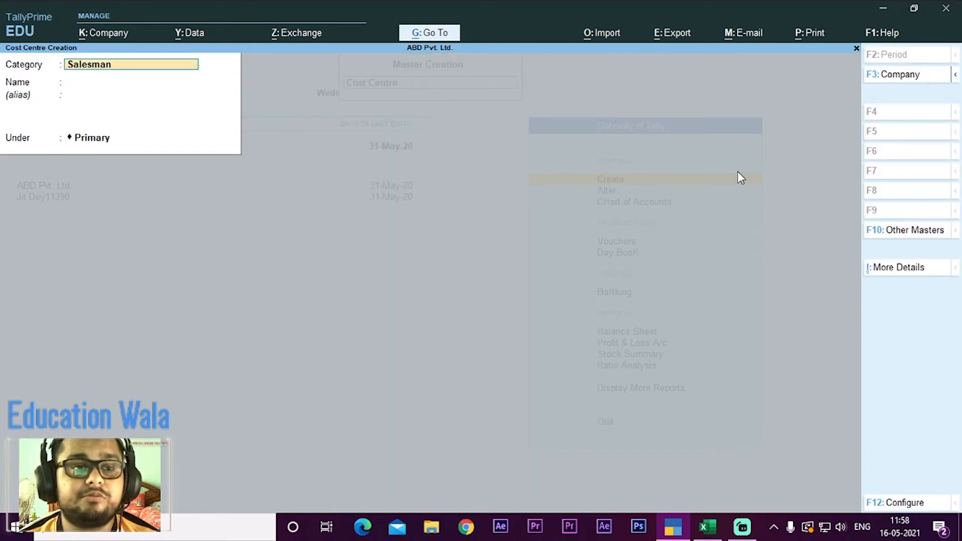
pyautogui.press('BackSpace')
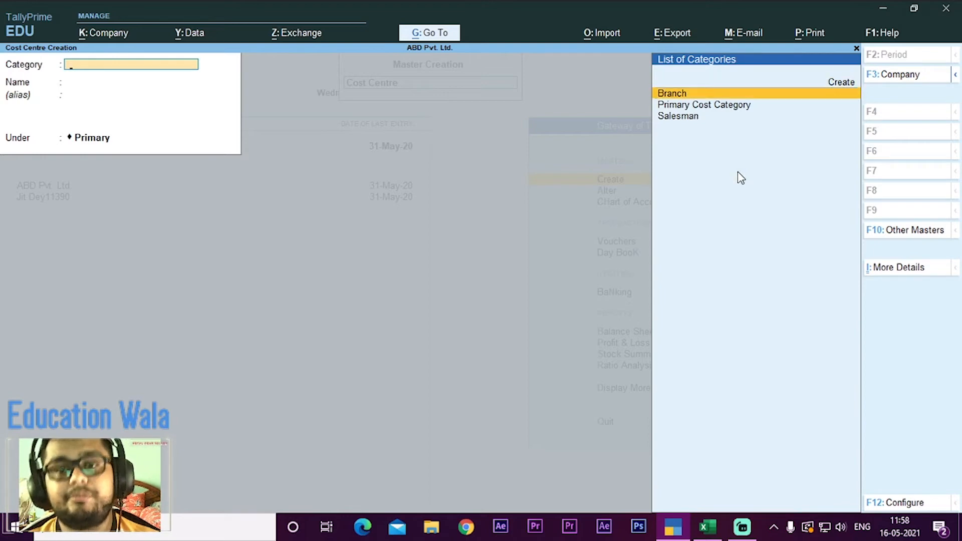
pyautogui.press('Return')
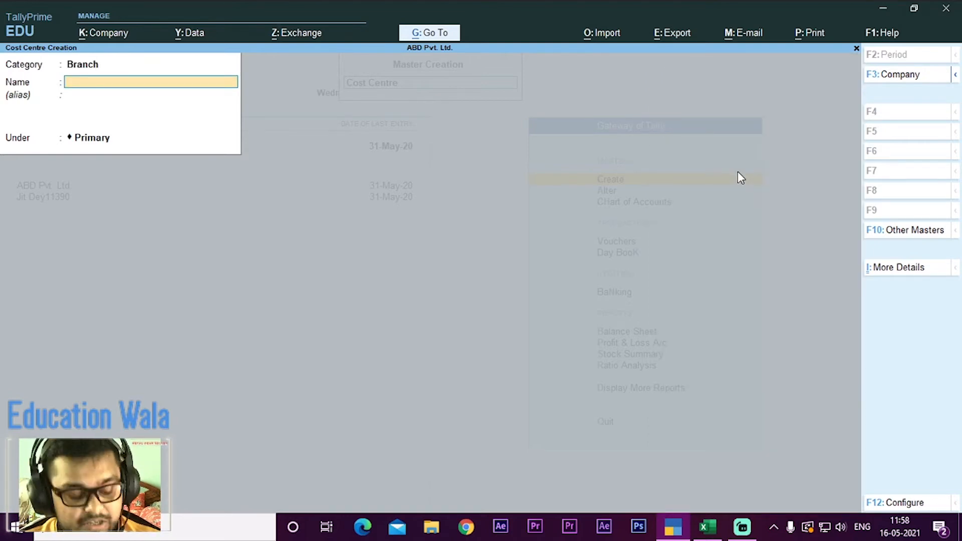
# Step: Create the cost centre Chowranghee under Primary in the Branch category, checking the name in the Excel workbook
pyautogui.hotkey('alt', 'Tab')
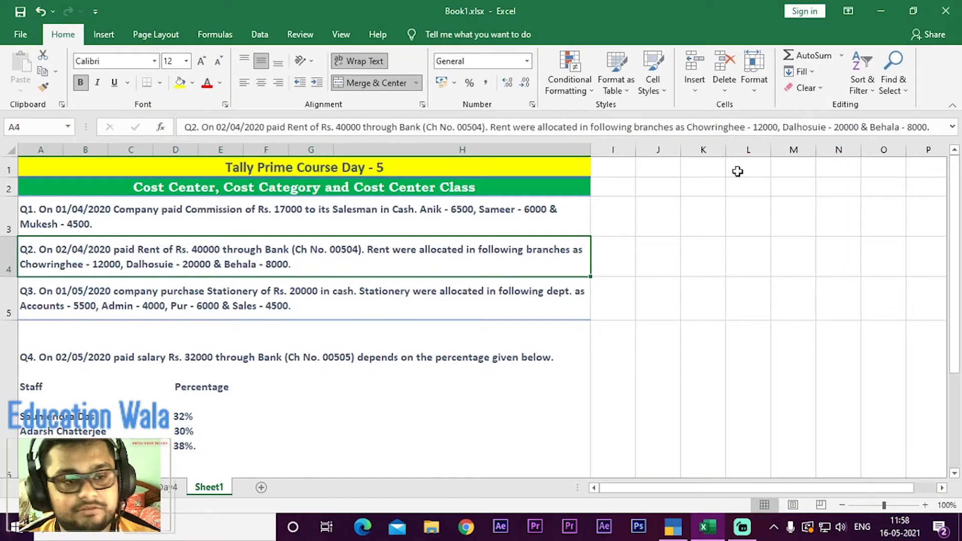
pyautogui.hotkey('alt', 'Tab')
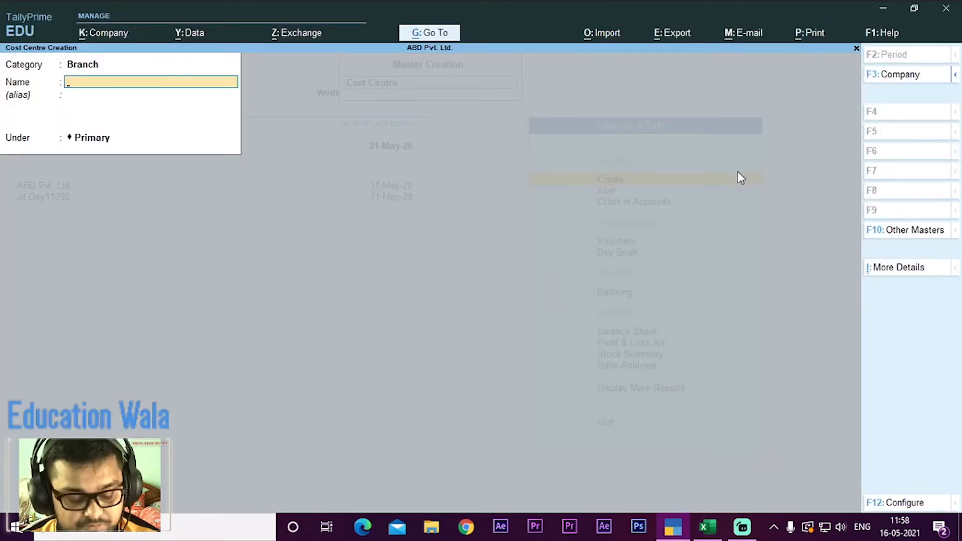
pyautogui.write('Ch')
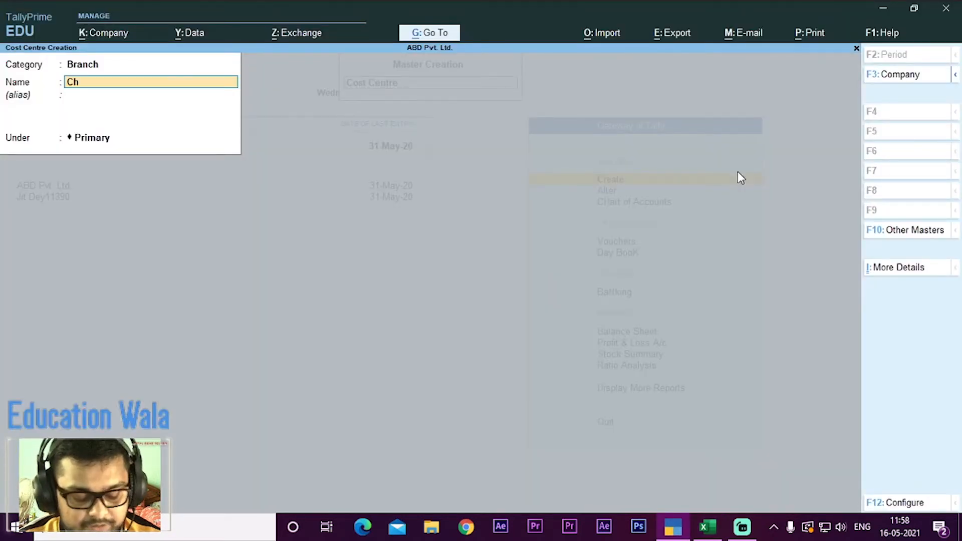
pyautogui.write('ow')
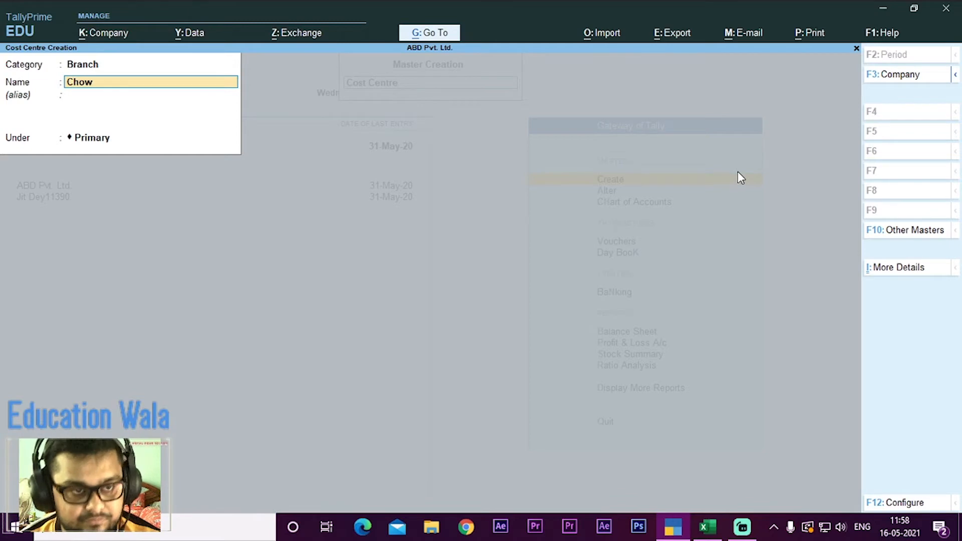
pyautogui.write('range')
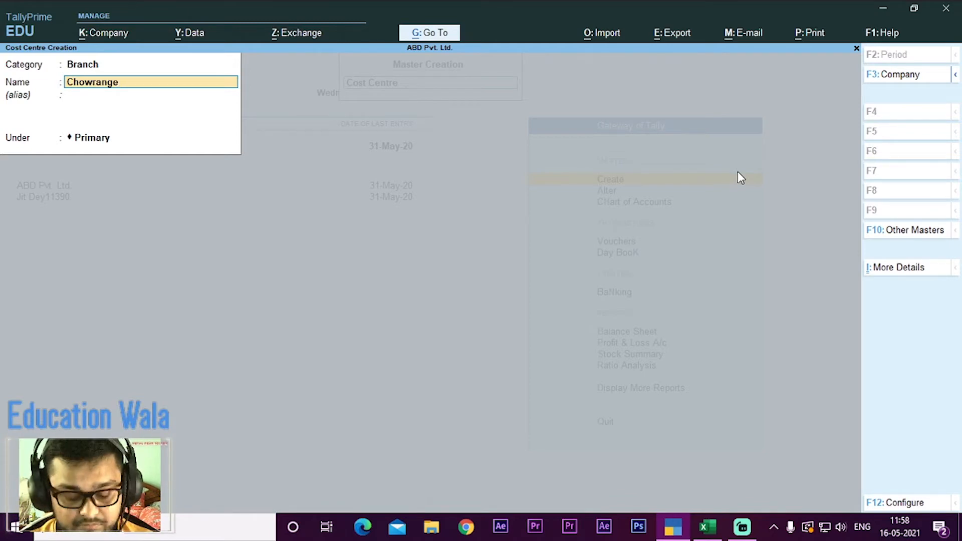
pyautogui.hotkey('alt', 'Tab')
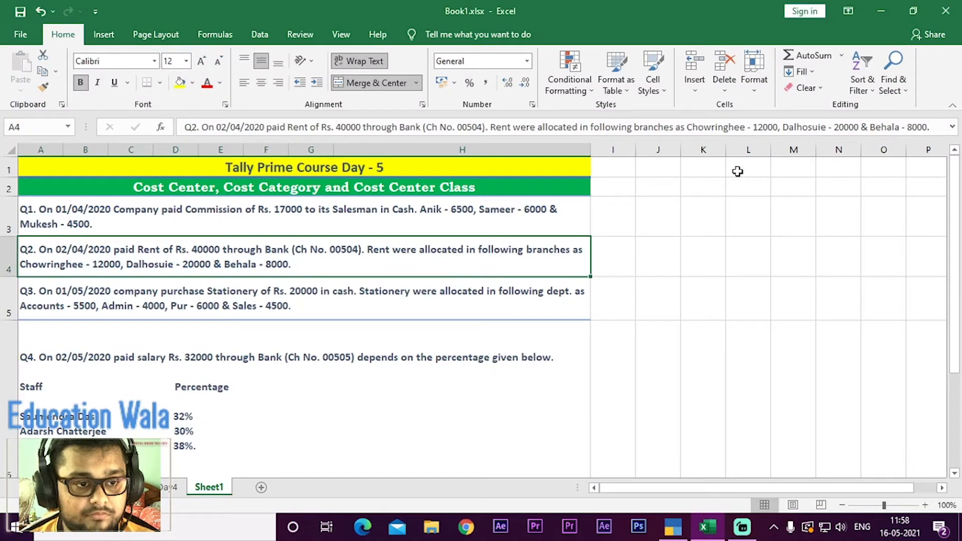
pyautogui.hotkey('alt', 'Tab')
pyautogui.write('hee')
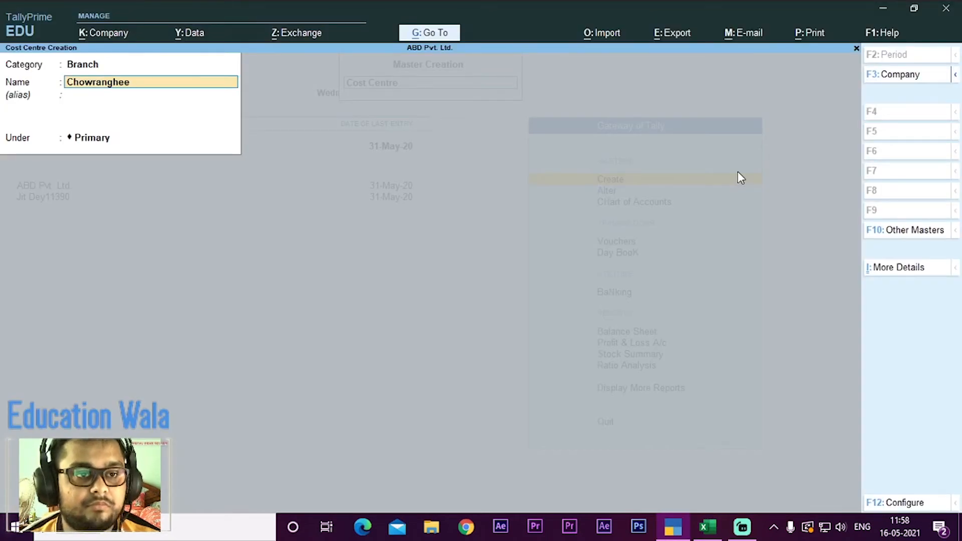
pyautogui.press('Return')
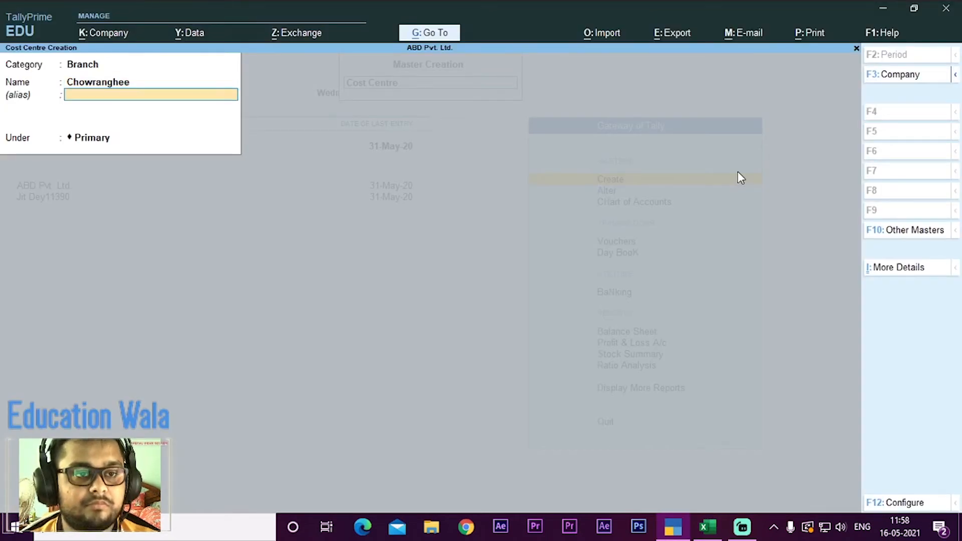
pyautogui.press('Return')
pyautogui.press('Return')
pyautogui.press('Return')
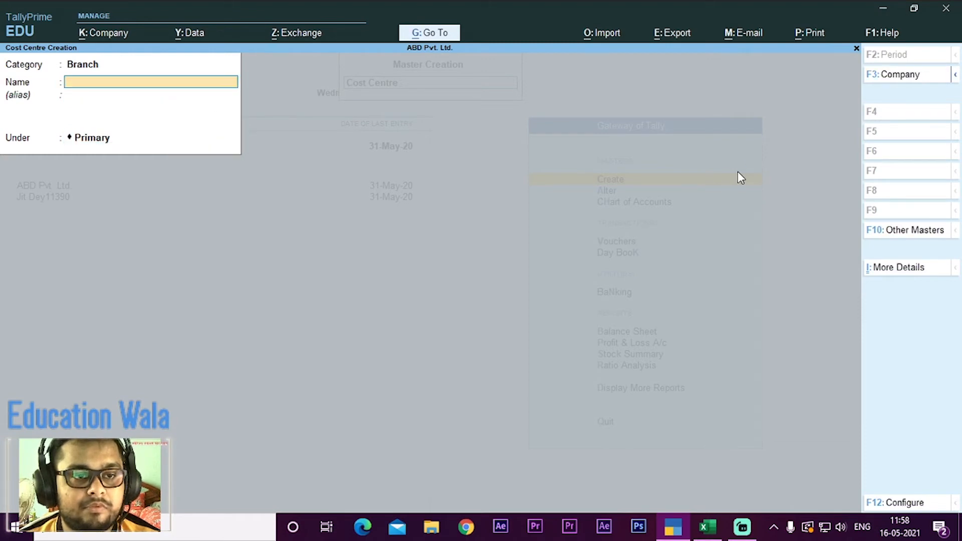
# Step: Create the cost centre Dalhousie under Primary in the Branch category
pyautogui.write('Dalhou')
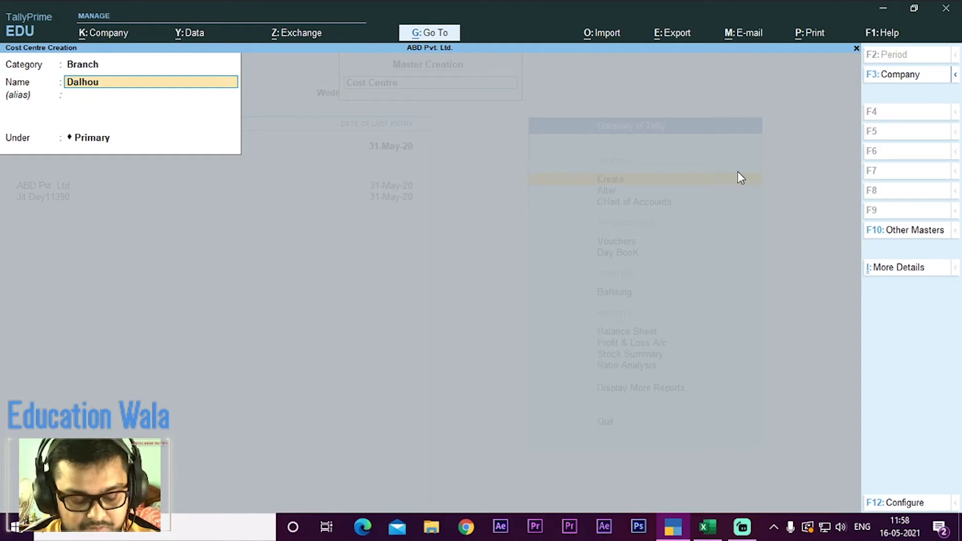
pyautogui.write('sie')
pyautogui.press('Return')
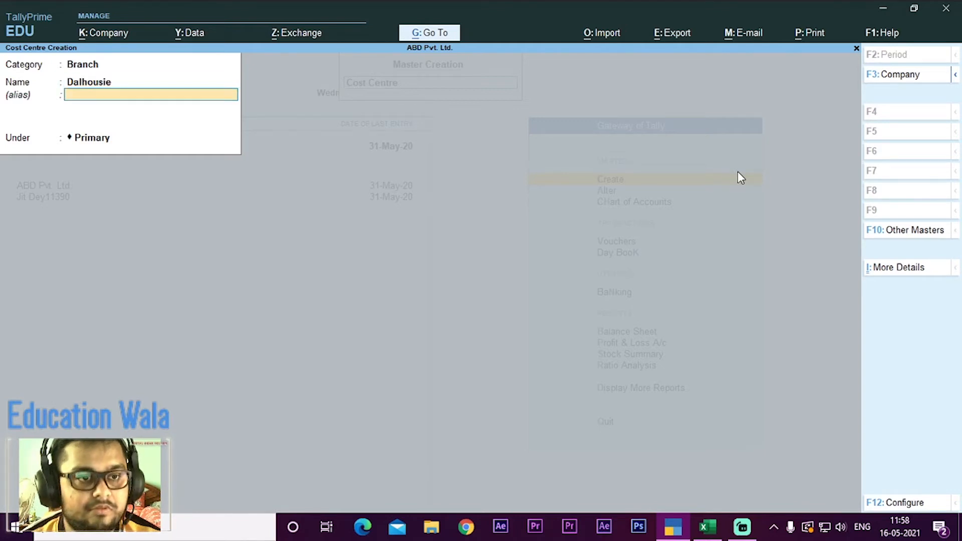
pyautogui.press('Return')
pyautogui.press('Return')
pyautogui.press('Return')
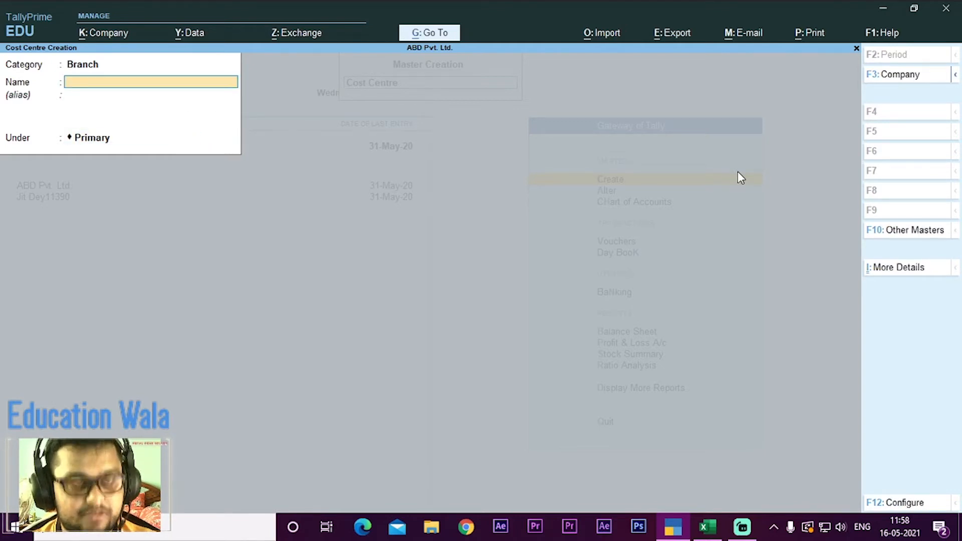
# Step: Create the cost centre Behala under Primary in the Branch category and start quitting the form
pyautogui.write('Be')
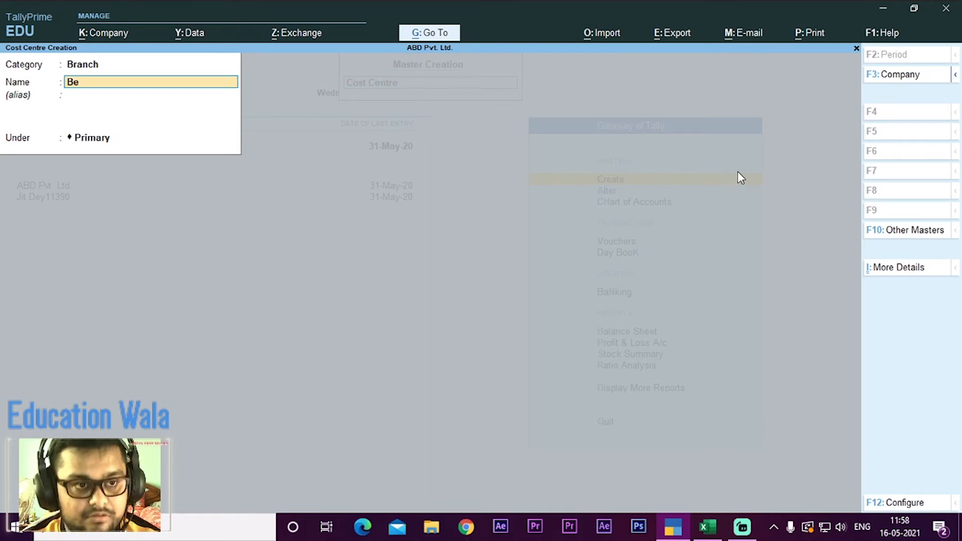
pyautogui.write('ha')
pyautogui.press('BackSpace')
pyautogui.write('hala')
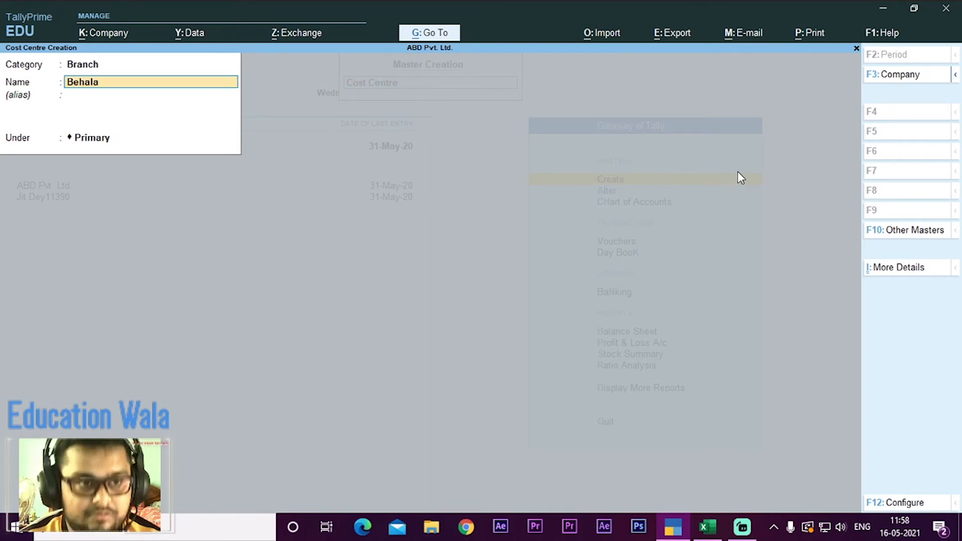
pyautogui.press('Return')
pyautogui.press('Return')
pyautogui.press('Return')
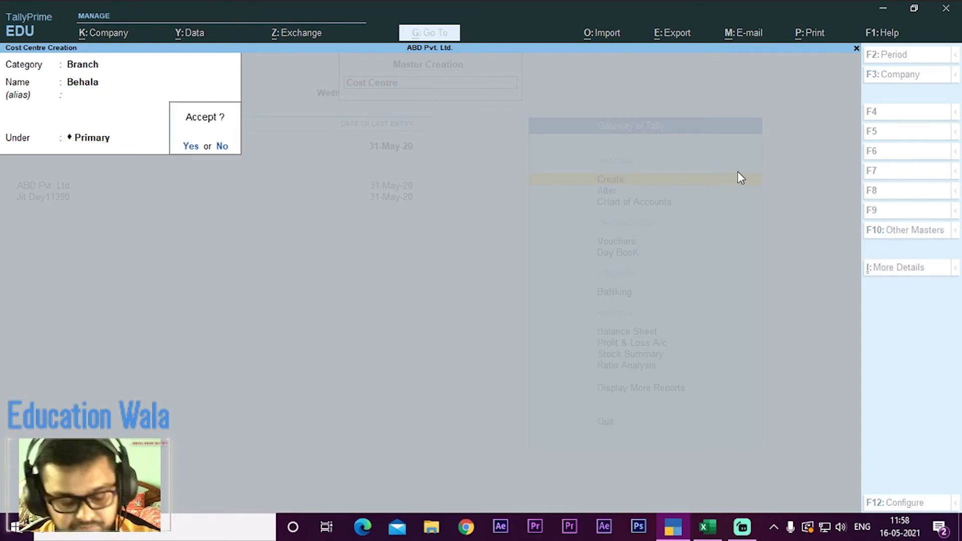
pyautogui.press('y')
pyautogui.press('Escape')
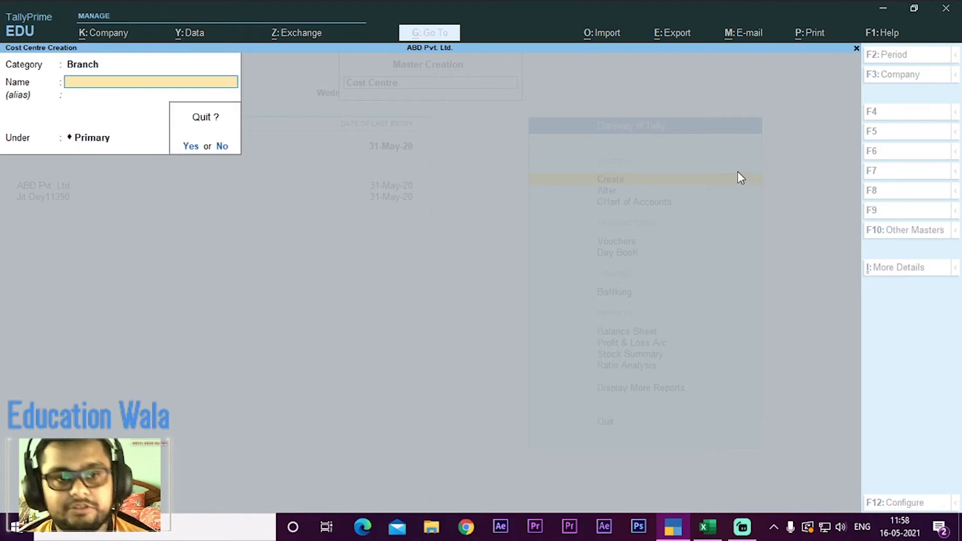
# Step: Quit the cost centre creation form and return to the Gateway of Tally
pyautogui.press('y')
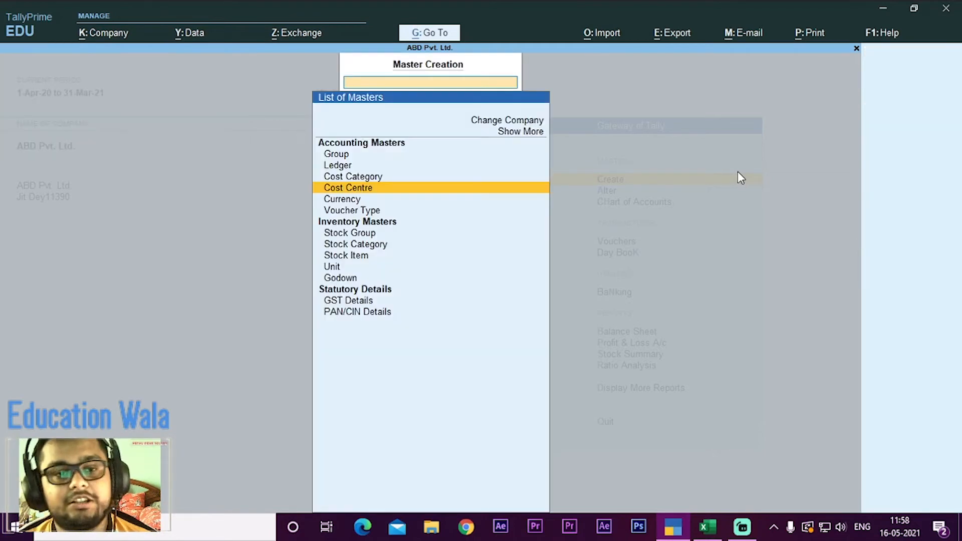
pyautogui.press('Escape')
pyautogui.press('Down')
pyautogui.press('Down')
pyautogui.press('Down')
pyautogui.press('Down')
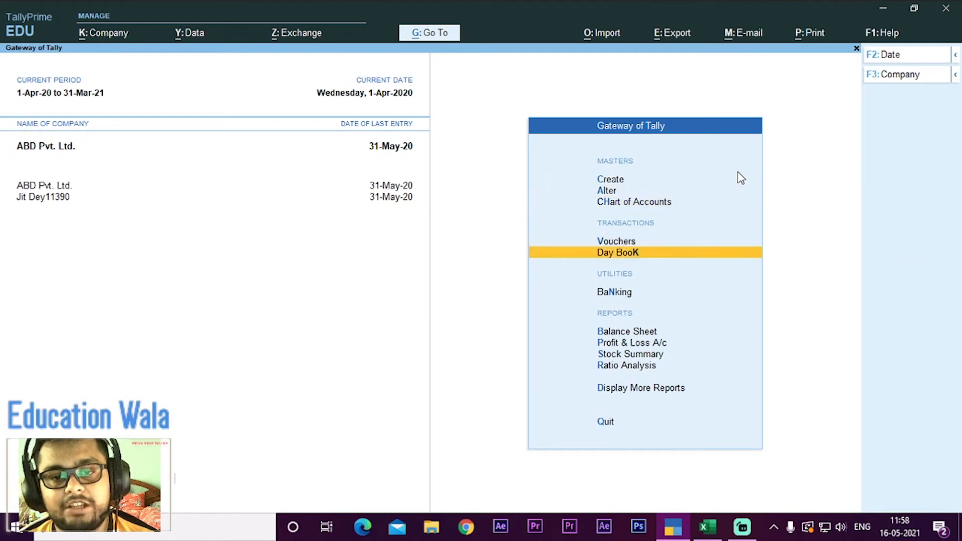
pyautogui.press('Up')
pyautogui.press('Return')
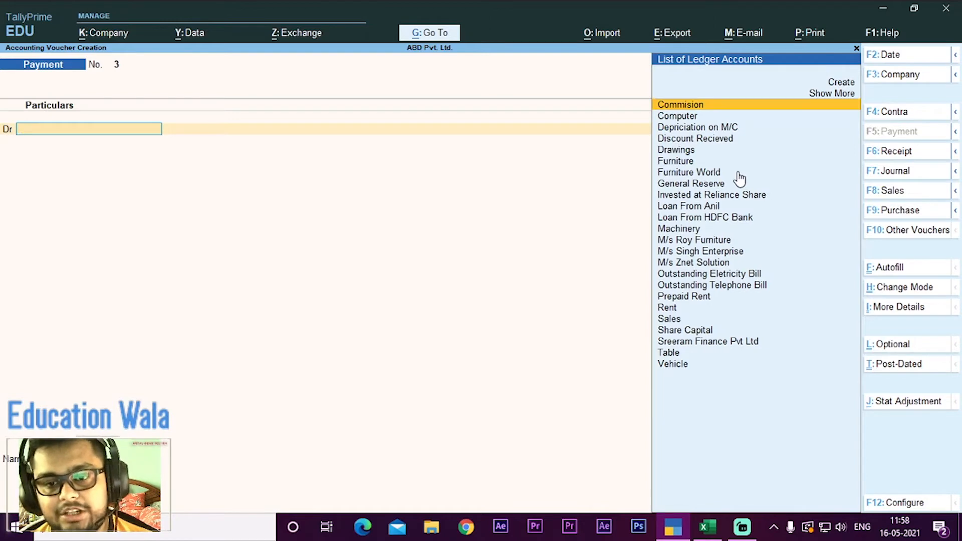
pyautogui.press('Down')
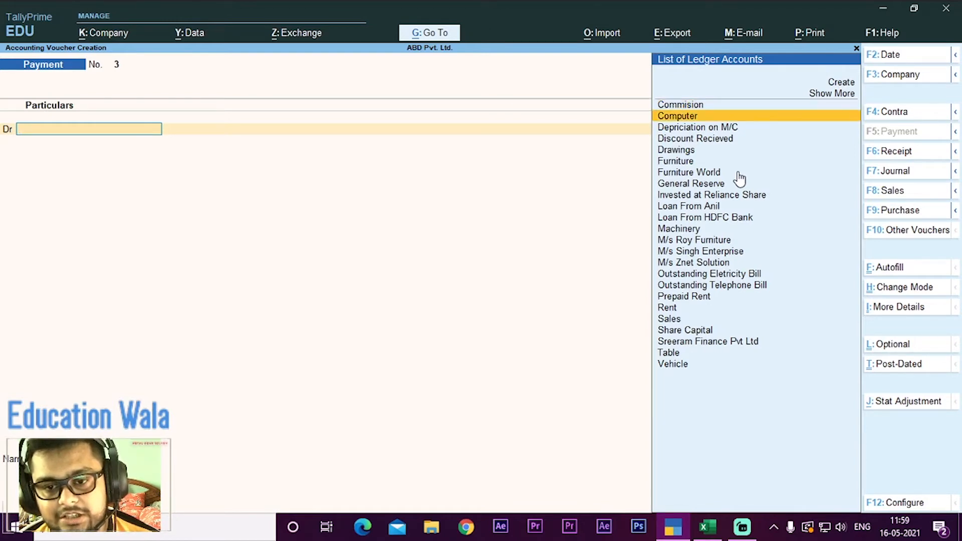
pyautogui.press('Down')
pyautogui.press('Down')
pyautogui.press('Down')
pyautogui.press('Down')
pyautogui.press('Down')
pyautogui.press('Down')
pyautogui.press('Down')
pyautogui.press('Down')
pyautogui.press('Down')
pyautogui.press('Down')
pyautogui.press('Down')
pyautogui.press('Down')
pyautogui.press('Down')
pyautogui.press('Down')
pyautogui.press('Down')
pyautogui.press('Down')
pyautogui.press('Down')
pyautogui.press('Down')
pyautogui.press('Up')
pyautogui.press('Return')
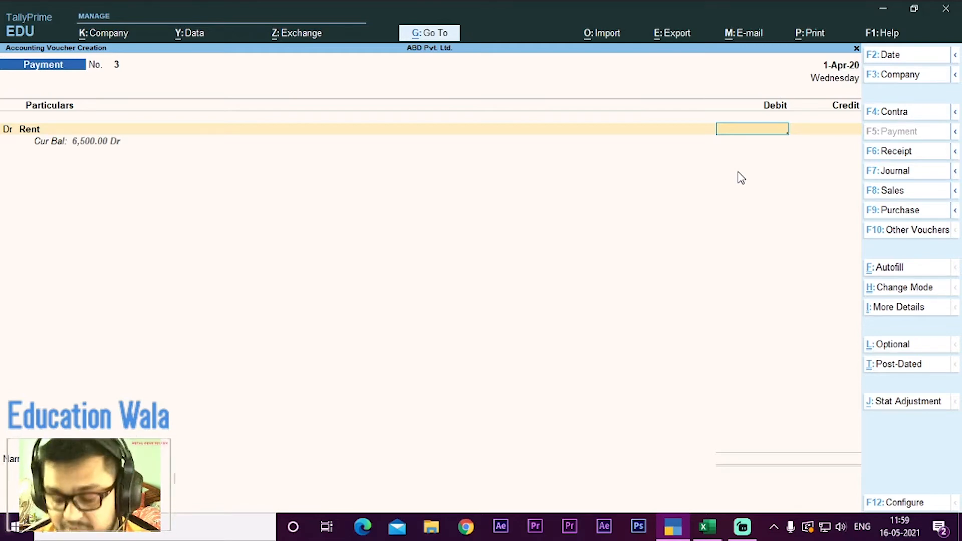
pyautogui.write('40000')
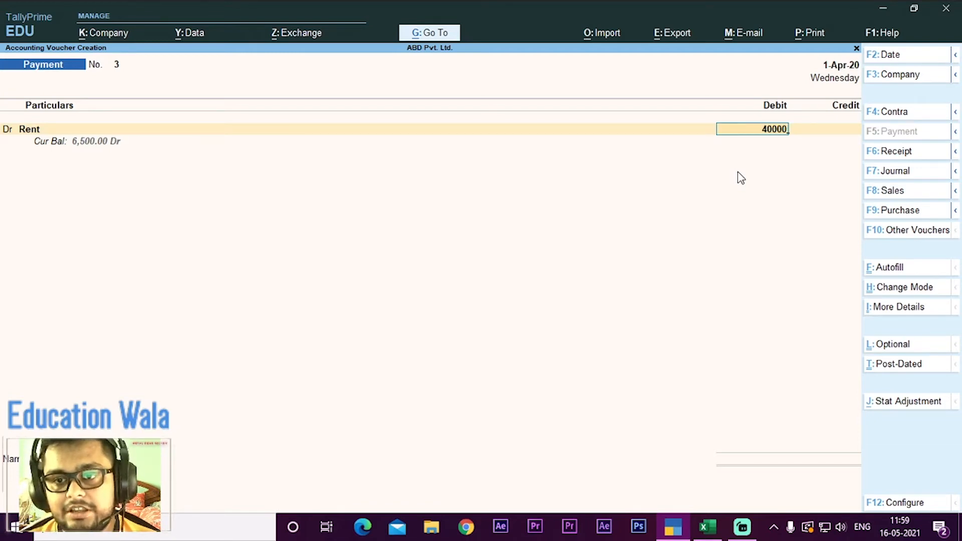
pyautogui.press('Return')
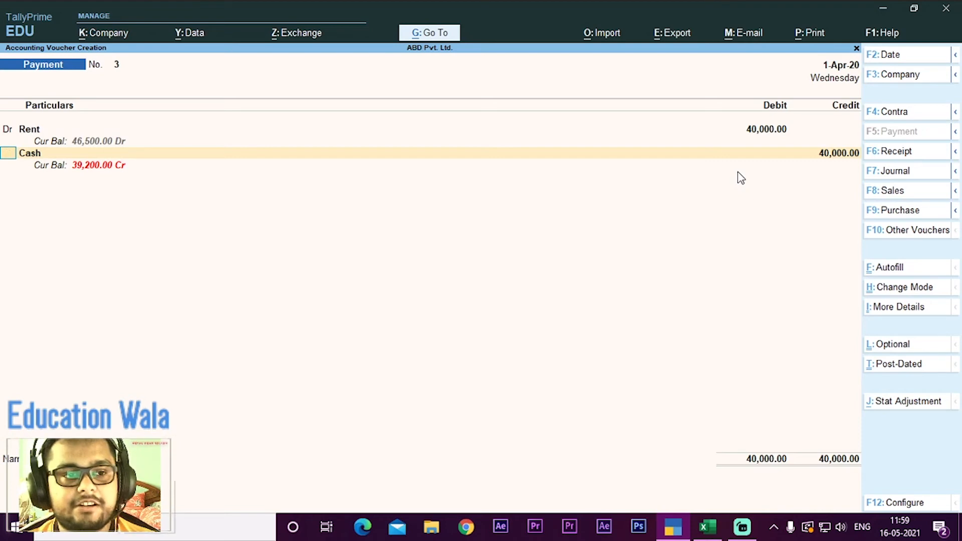
pyautogui.press('Escape')
pyautogui.press('y')
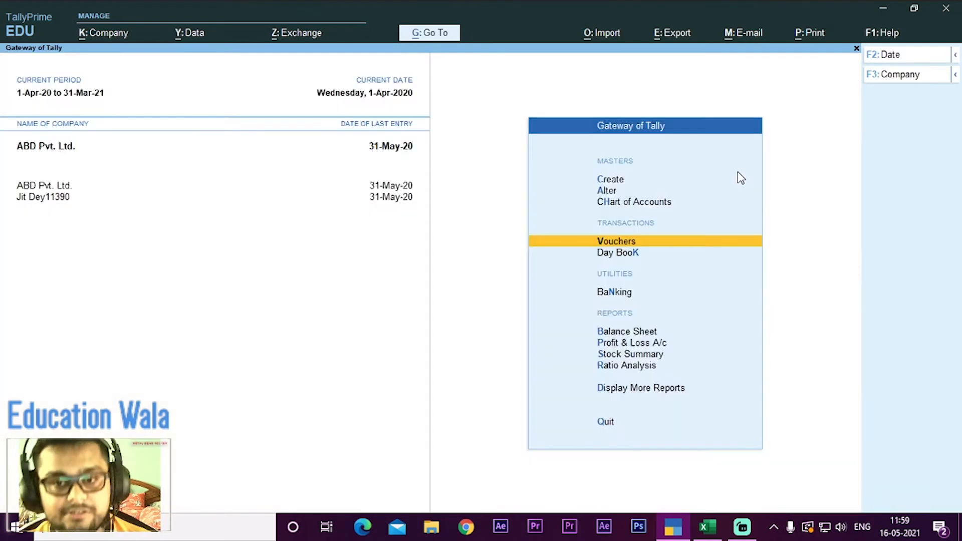
# Step: Open the existing Rent ledger for alteration
pyautogui.press('Up')
pyautogui.press('Up')
pyautogui.press('Return')
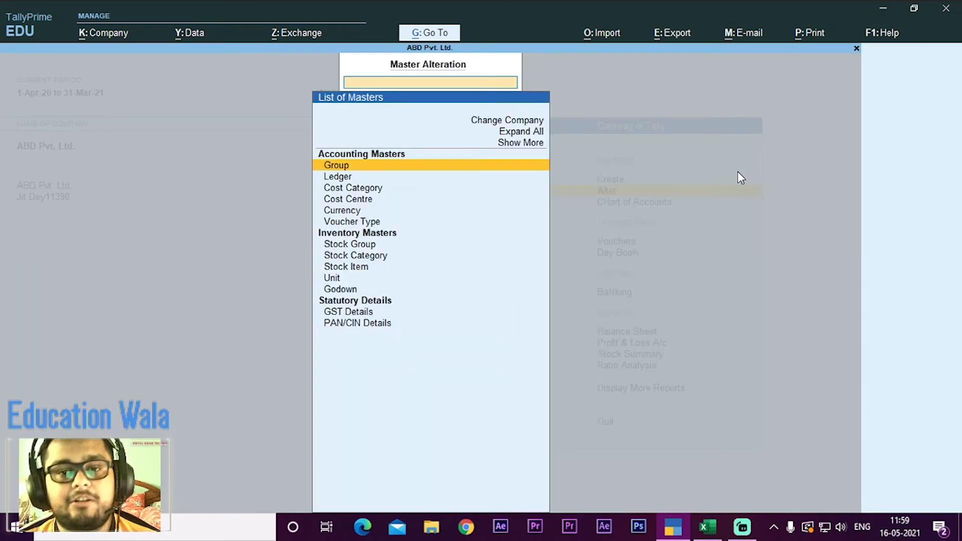
pyautogui.press('Down')
pyautogui.press('Return')
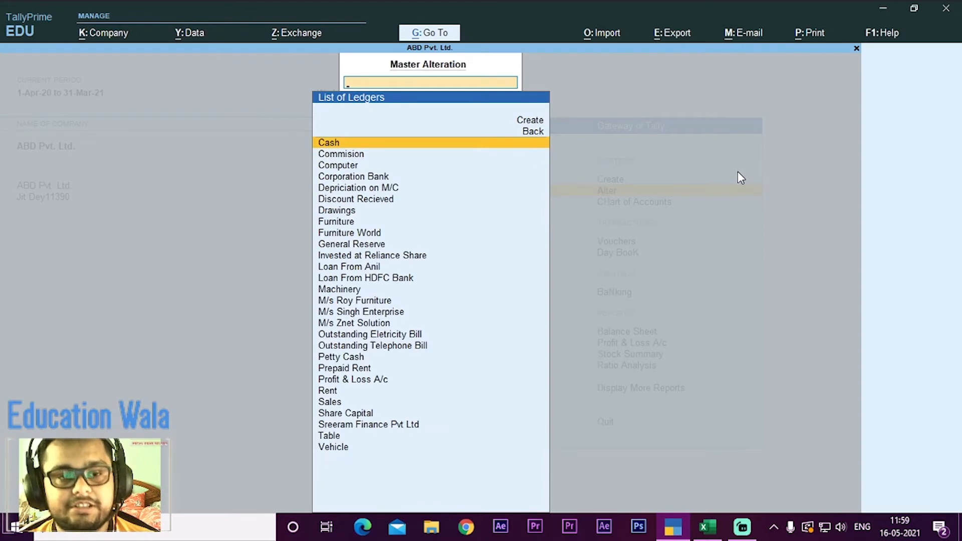
pyautogui.write('R')
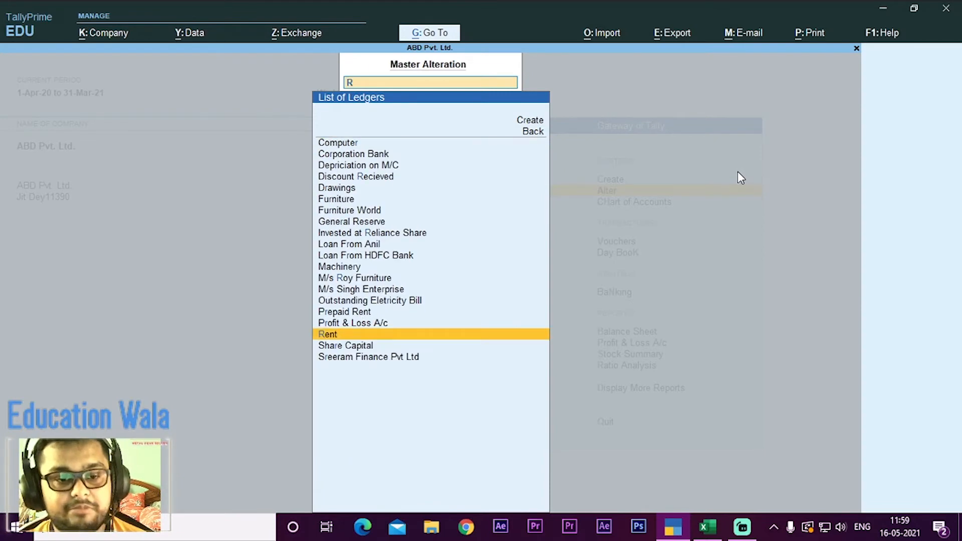
pyautogui.press('Return')
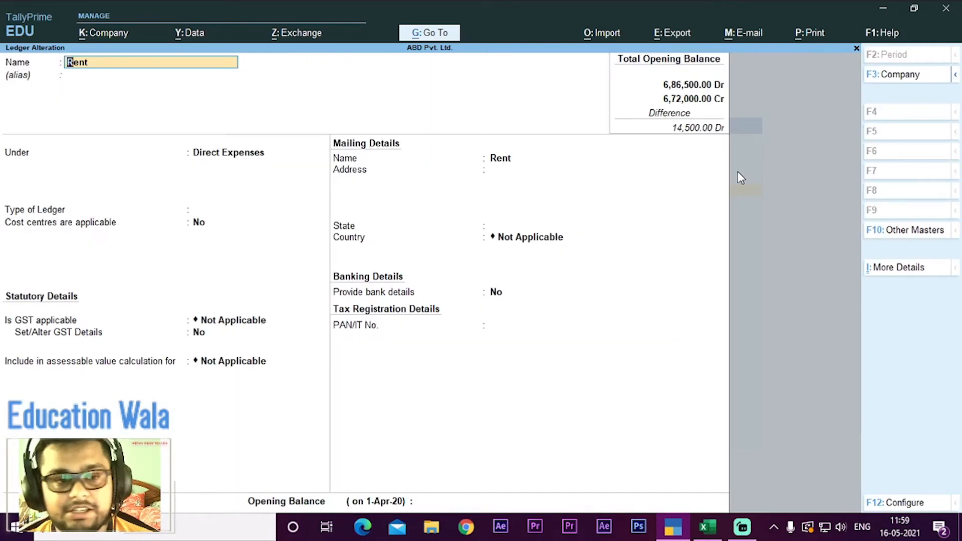
# Step: Keep the Rent ledger under Direct Expenses and set its type of ledger to Not Applicable
pyautogui.press('Return')
pyautogui.press('Return')
pyautogui.press('Down')
pyautogui.press('Down')
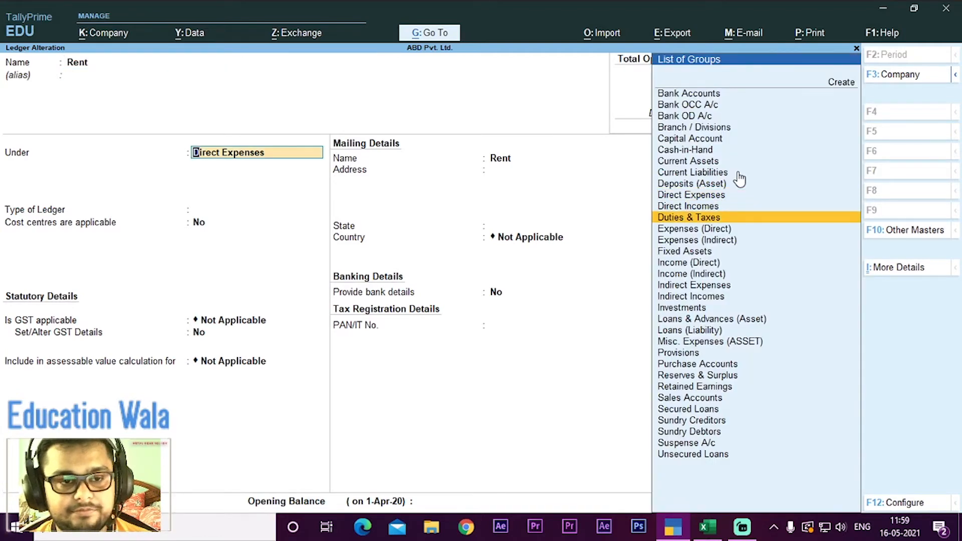
pyautogui.press('BackSpace')
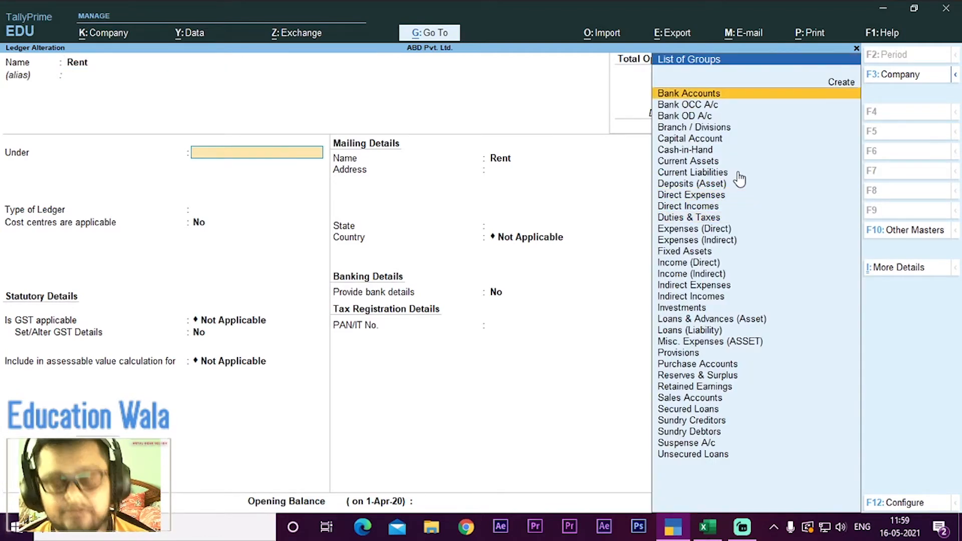
pyautogui.write('D')
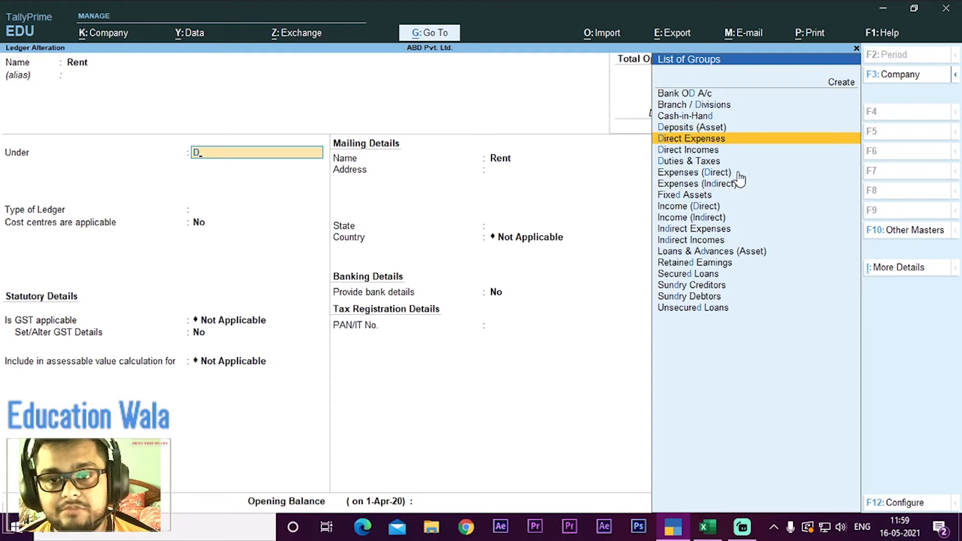
pyautogui.press('Return')
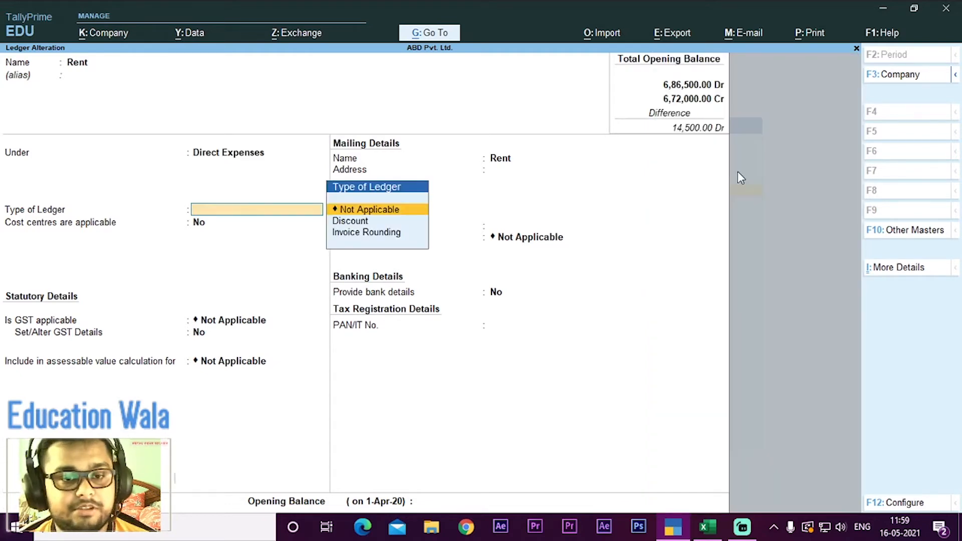
pyautogui.press('Return')
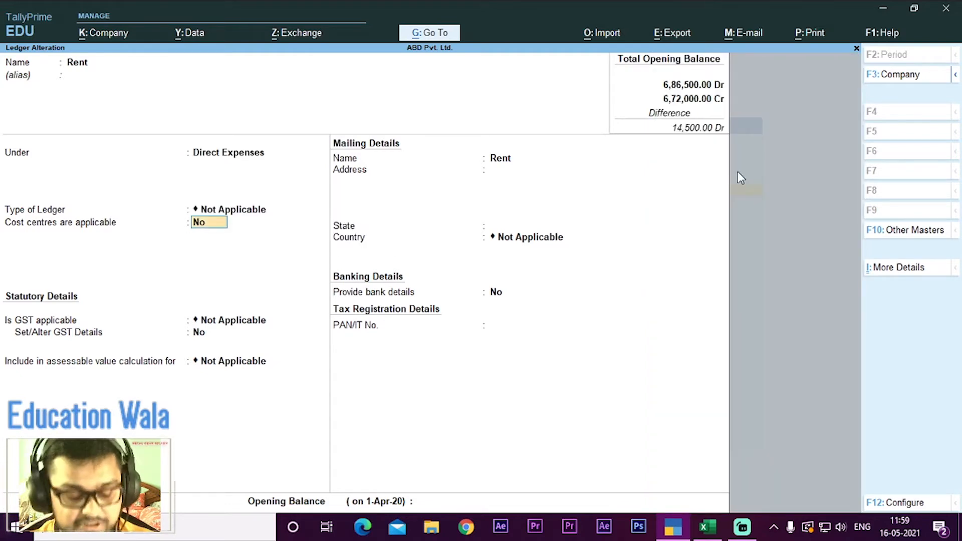
# Step: Make cost centres applicable for the Rent ledger, save it and leave the master alteration list
pyautogui.write('y')
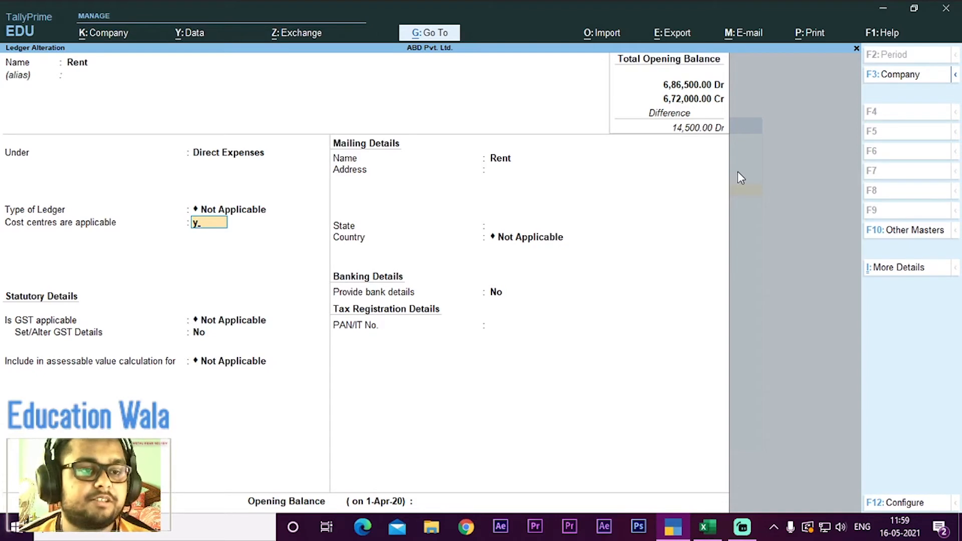
pyautogui.press('Return')
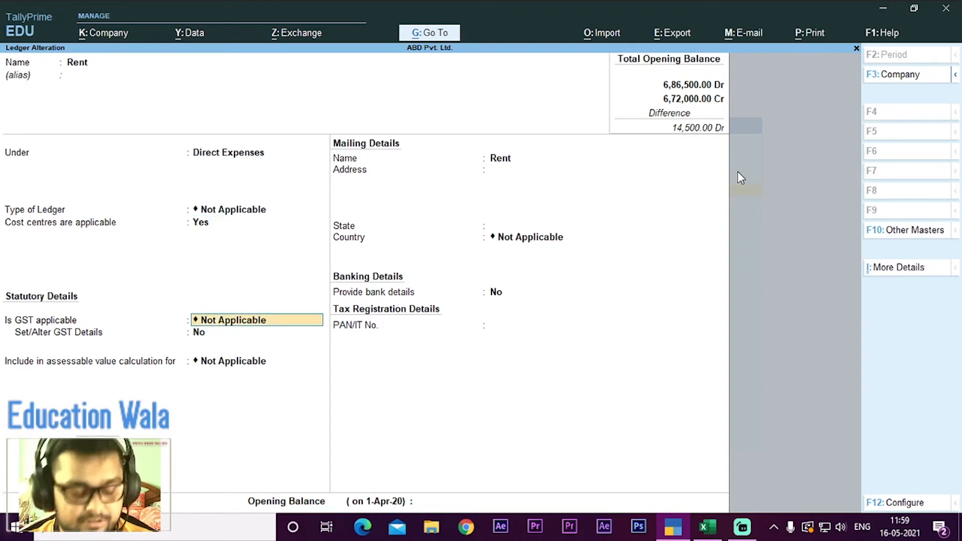
pyautogui.press('ctrl')
pyautogui.hotkey('ctrl', 'a')
pyautogui.press('Escape')
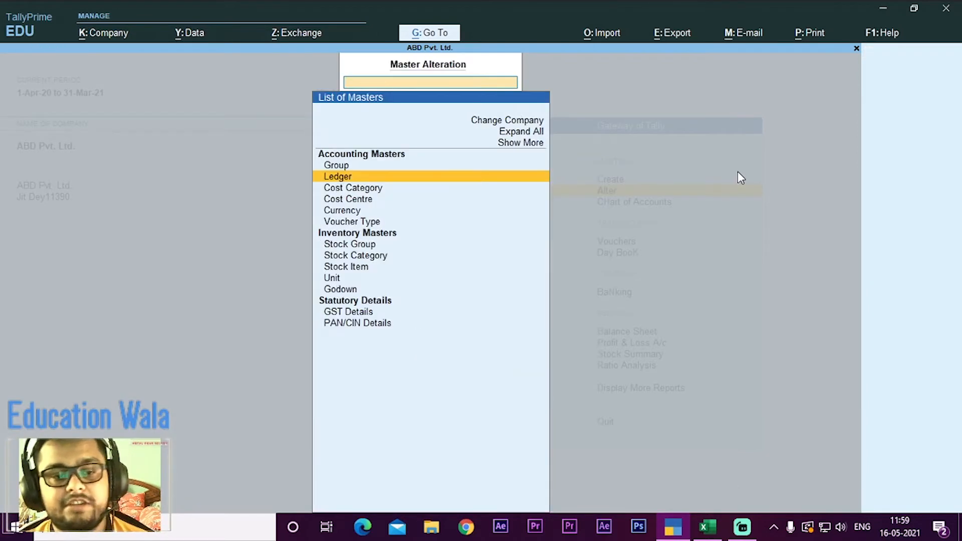
pyautogui.press('Escape')
# Step: Open a new payment voucher from the Gateway of Tally
pyautogui.press('Up')
pyautogui.press('Down')
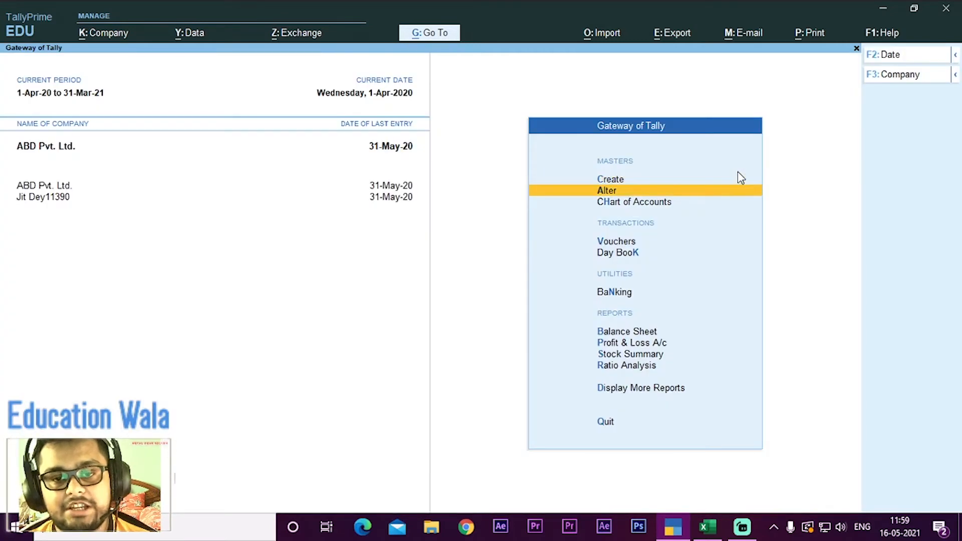
pyautogui.press('Up')
pyautogui.press('Down')
pyautogui.press('Down')
pyautogui.press('Down')
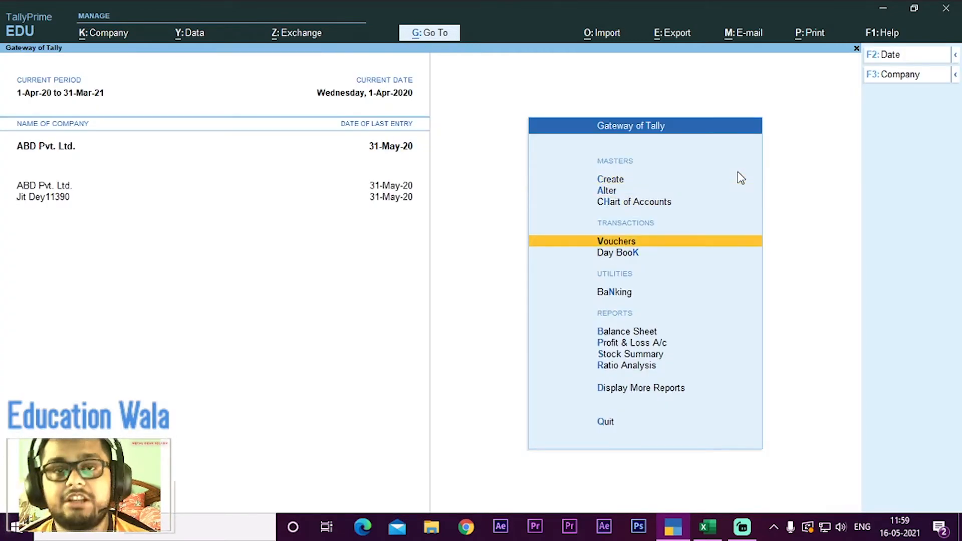
pyautogui.press('Return')
# Step: Debit the Rent ledger with 40,000 in the payment voucher
pyautogui.press('Down')
pyautogui.press('Down')
pyautogui.press('Down')
pyautogui.press('Down')
pyautogui.press('Down')
pyautogui.press('Down')
pyautogui.press('Down')
pyautogui.press('Down')
pyautogui.press('Down')
pyautogui.press('Down')
pyautogui.press('Down')
pyautogui.press('Down')
pyautogui.press('Down')
pyautogui.press('Down')
pyautogui.press('Down')
pyautogui.press('Down')
pyautogui.press('Down')
pyautogui.press('Down')
pyautogui.press('Down')
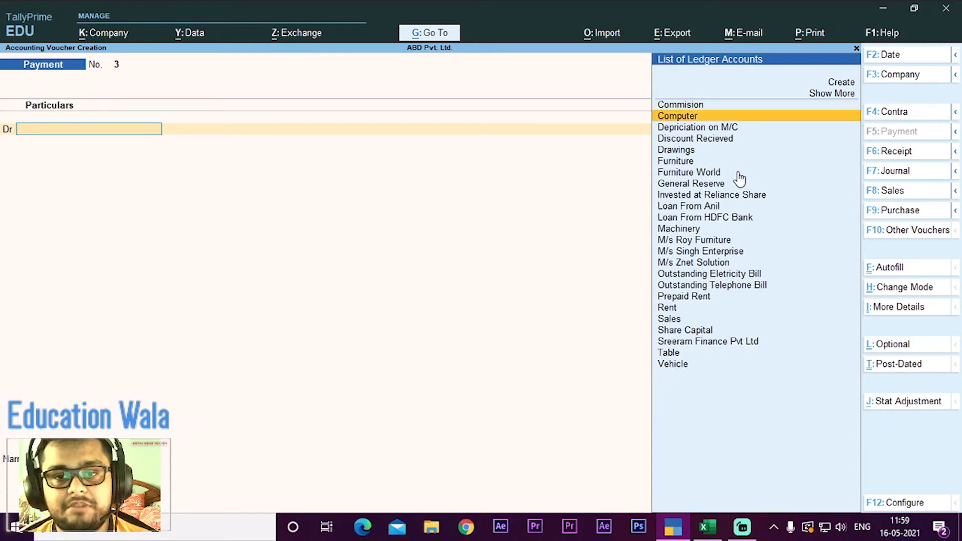
pyautogui.press('Up')
pyautogui.press('Return')
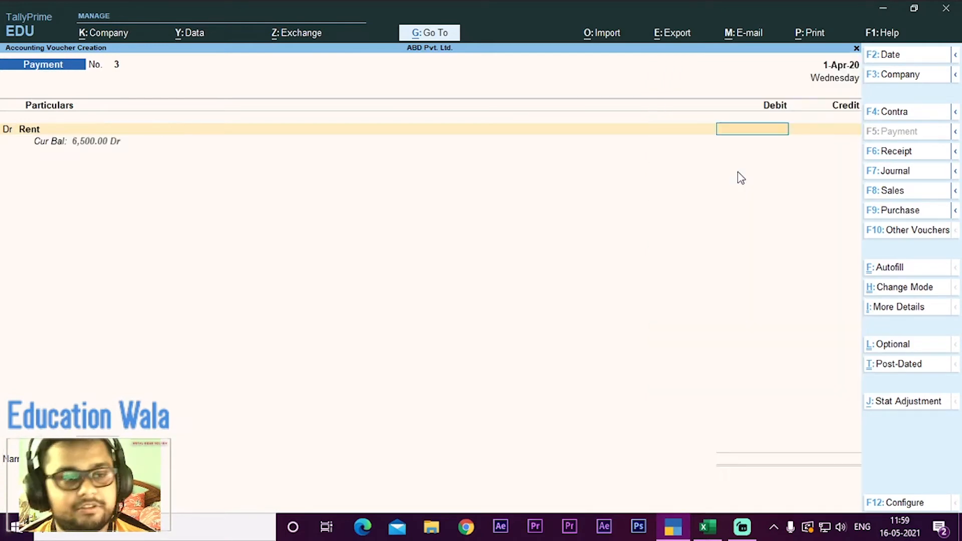
pyautogui.write('40000')
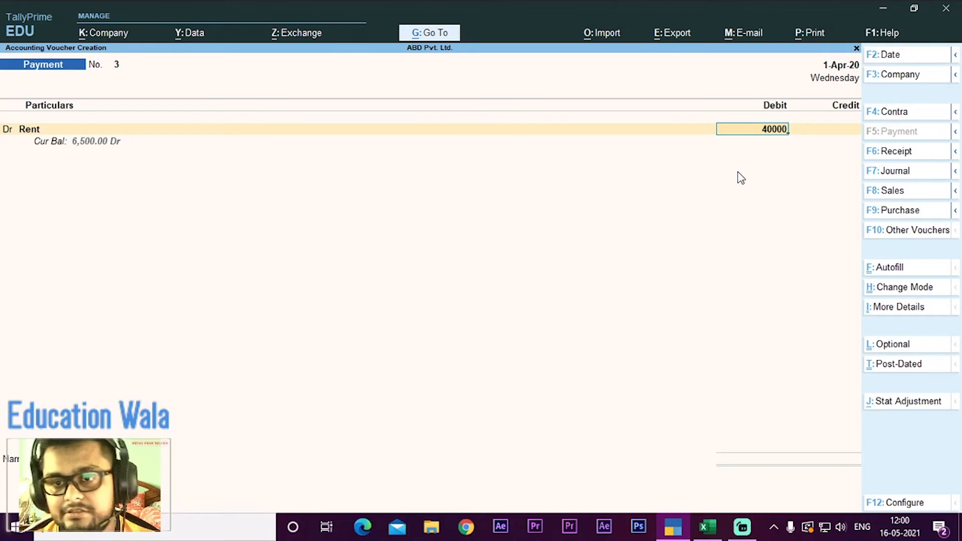
pyautogui.press('Return')
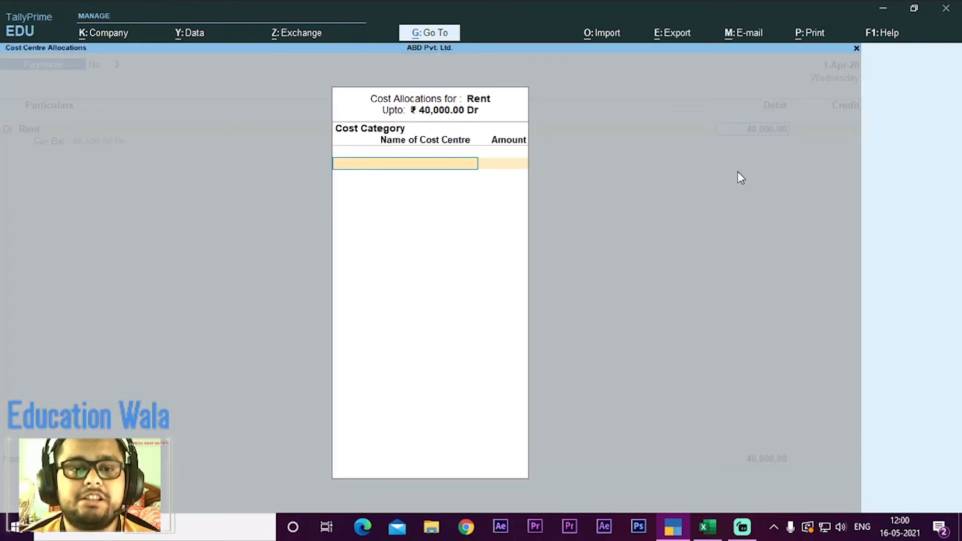
# Step: Choose Branch as the cost category for the Rent allocation
pyautogui.press('Down')
pyautogui.press('Down')
pyautogui.press('Down')
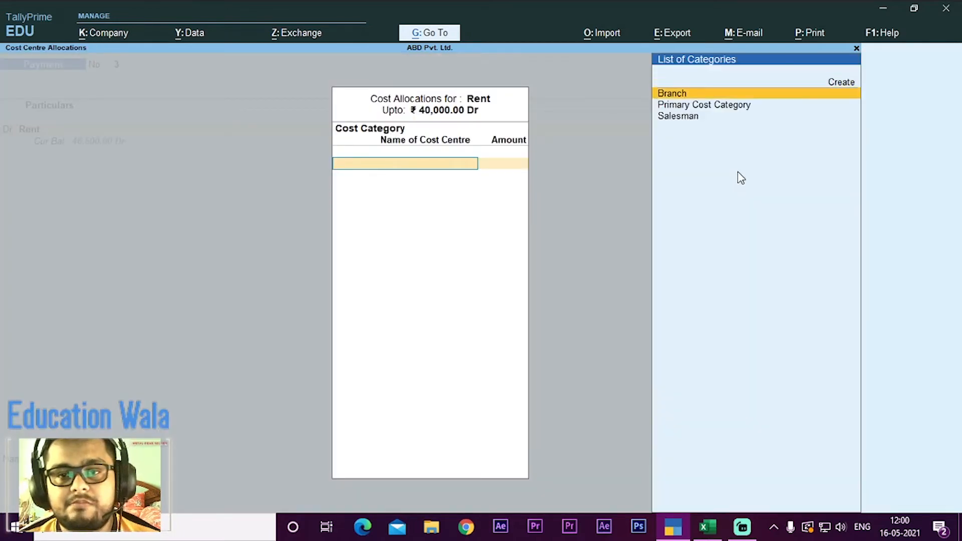
pyautogui.press('Return')
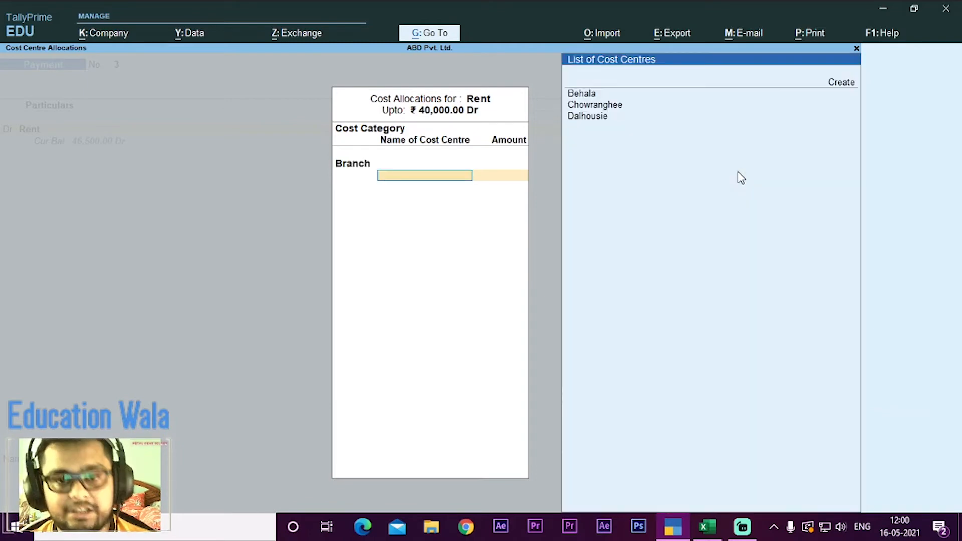
# Step: Allocate 12,000 of the rent to the cost centre Chowranghee, checking the amount in the Excel workbook
pyautogui.press('Down')
pyautogui.press('Down')
pyautogui.press('Down')
pyautogui.press('Return')
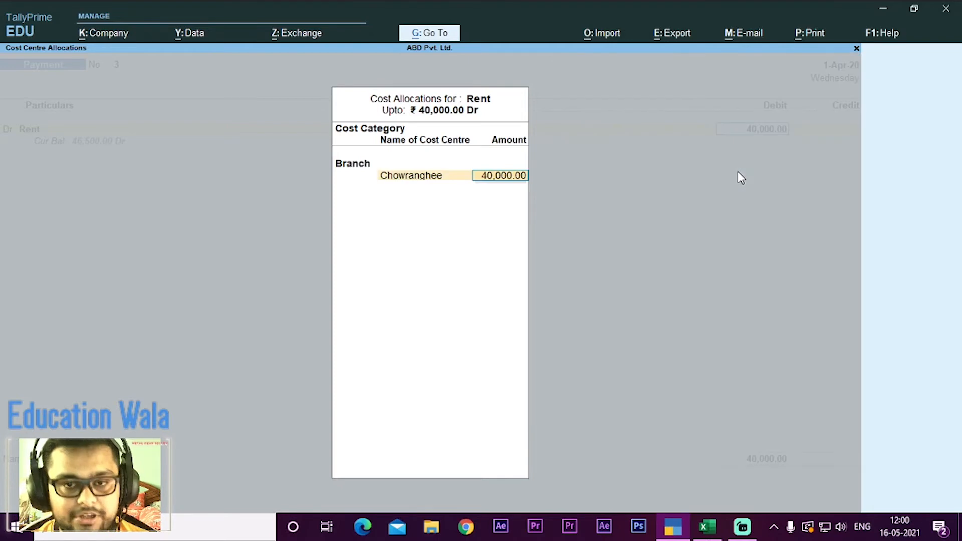
pyautogui.hotkey('alt', 'Tab')
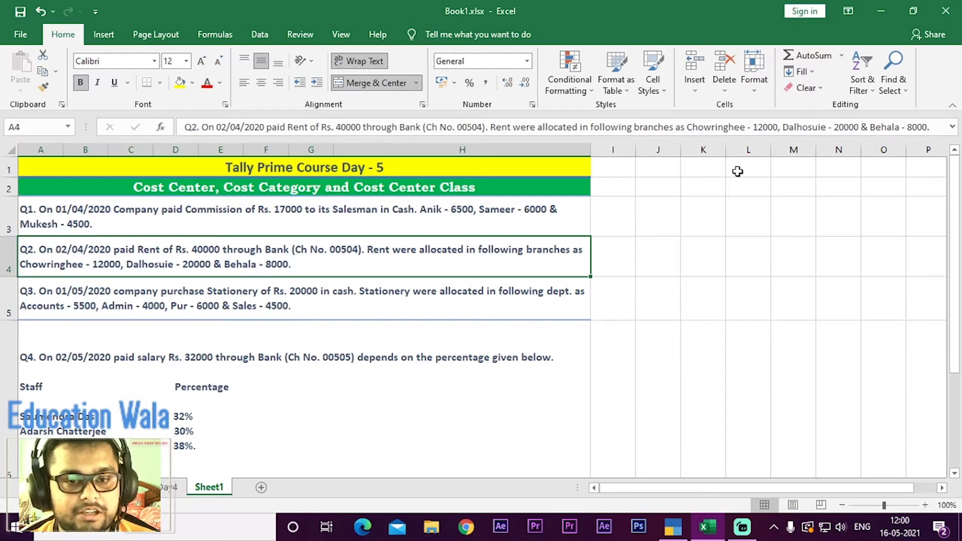
pyautogui.hotkey('alt', 'Tab')
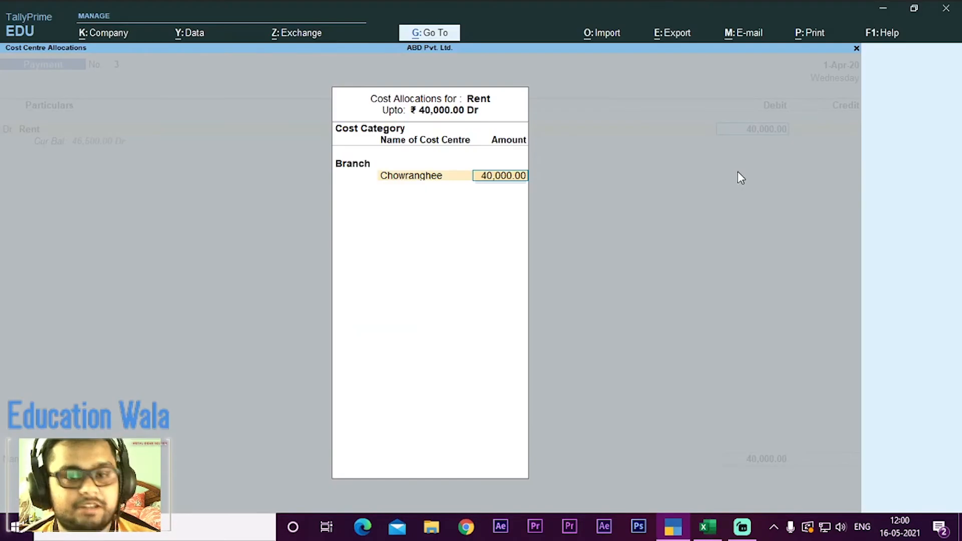
pyautogui.write('12000')
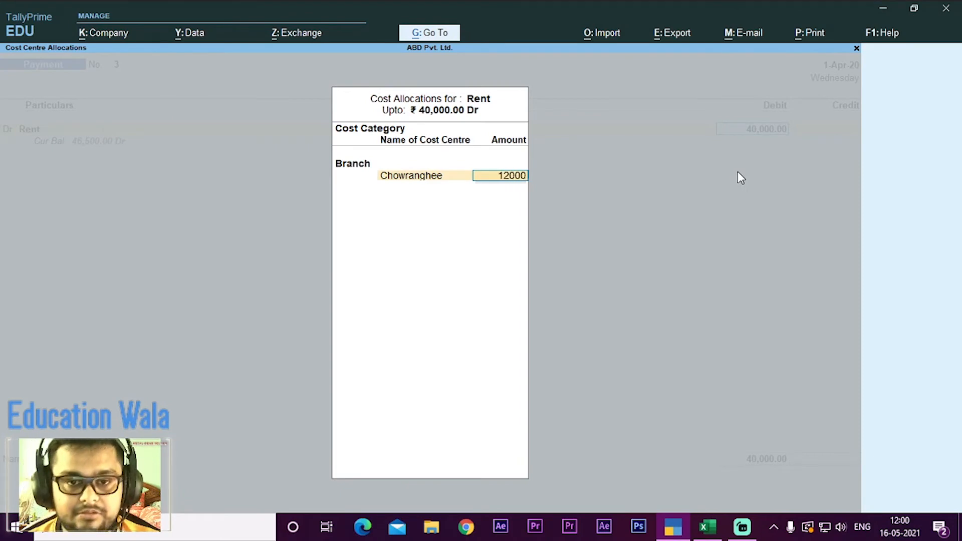
pyautogui.press('Return')
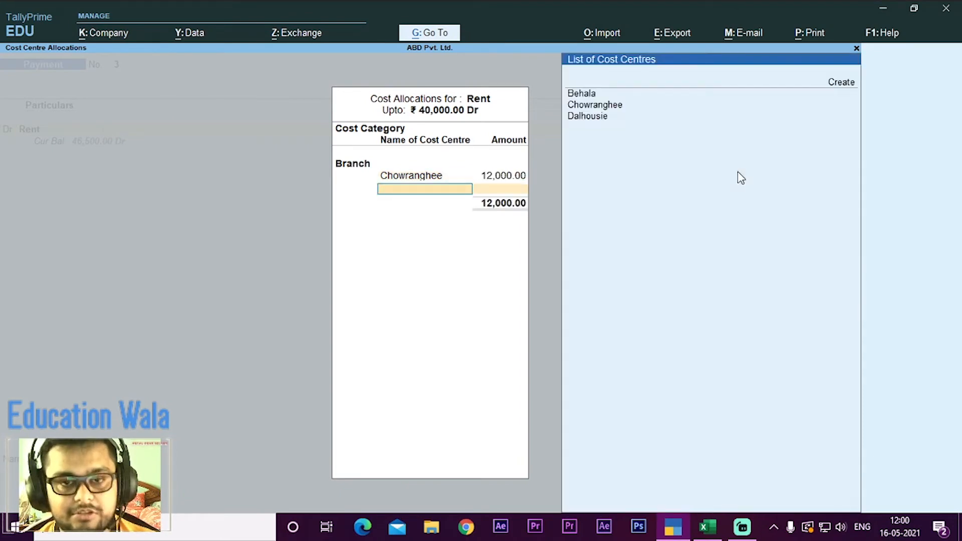
# Step: Allocate 20,000 of the rent to the cost centre Dalhousie, checking the amount in the Excel workbook
pyautogui.press('Down')
pyautogui.press('Down')
pyautogui.press('Down')
pyautogui.press('Return')
pyautogui.hotkey('alt', 'Tab')
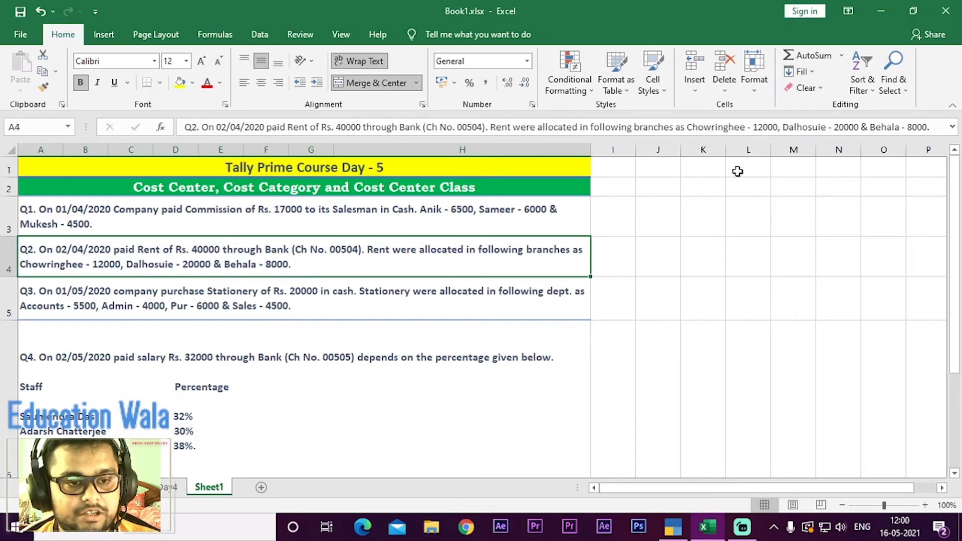
pyautogui.hotkey('alt', 'Tab')
pyautogui.write('20,00')
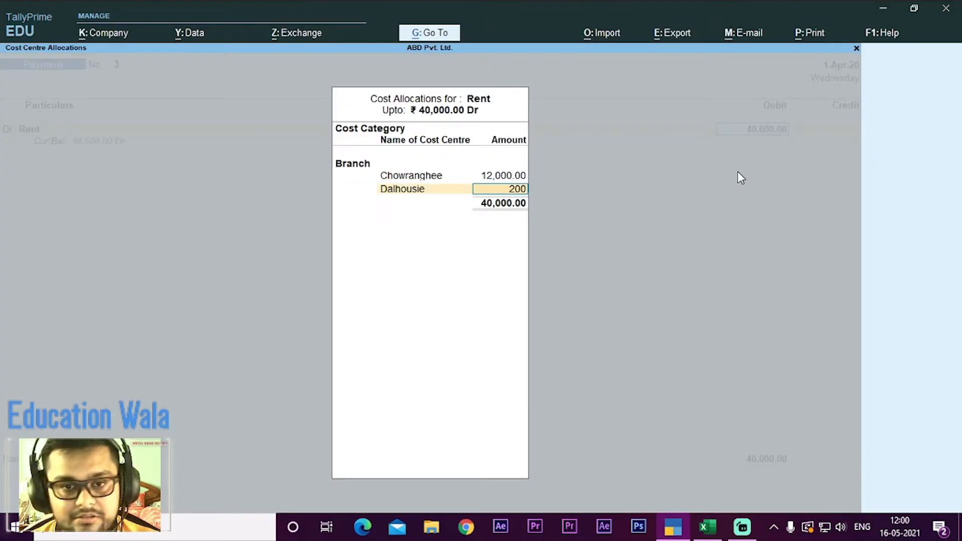
pyautogui.write('00')
pyautogui.press('Return')
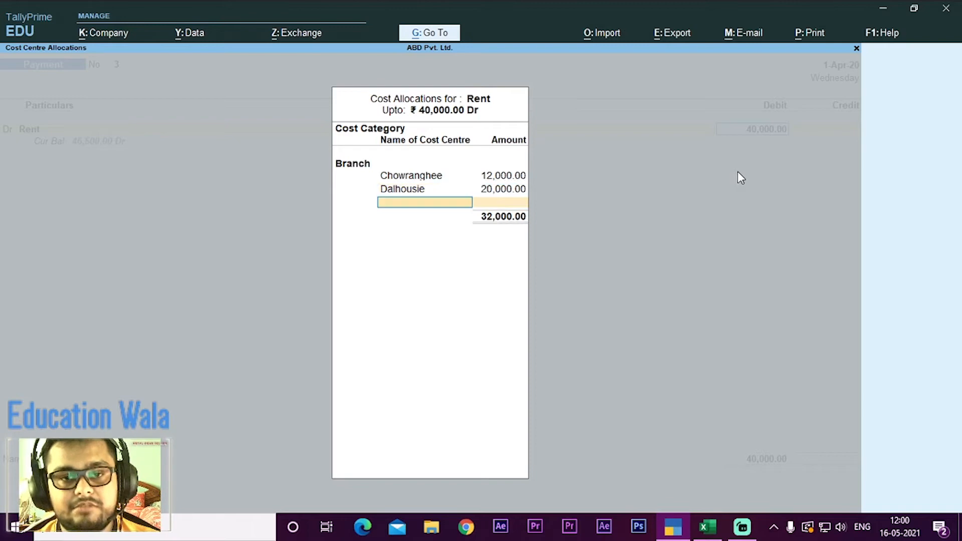
# Step: Allocate the remaining 8,000 of the rent to the cost centre Behala and complete the Branch allocation
pyautogui.press('Down')
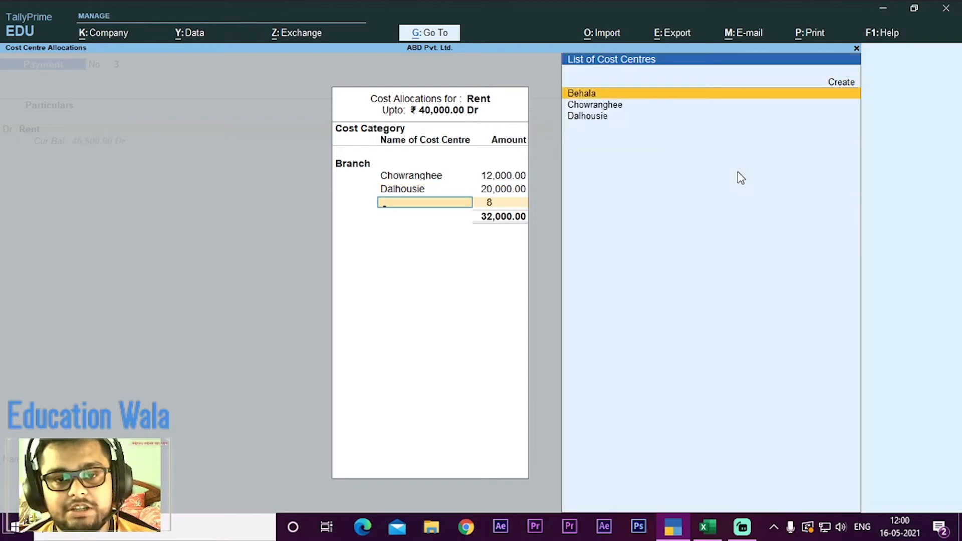
pyautogui.press('Return')
# Step: Replace Cash with Corporation Bank as the credited ledger in the rent payment voucher
pyautogui.press('Return')
pyautogui.press('Return')
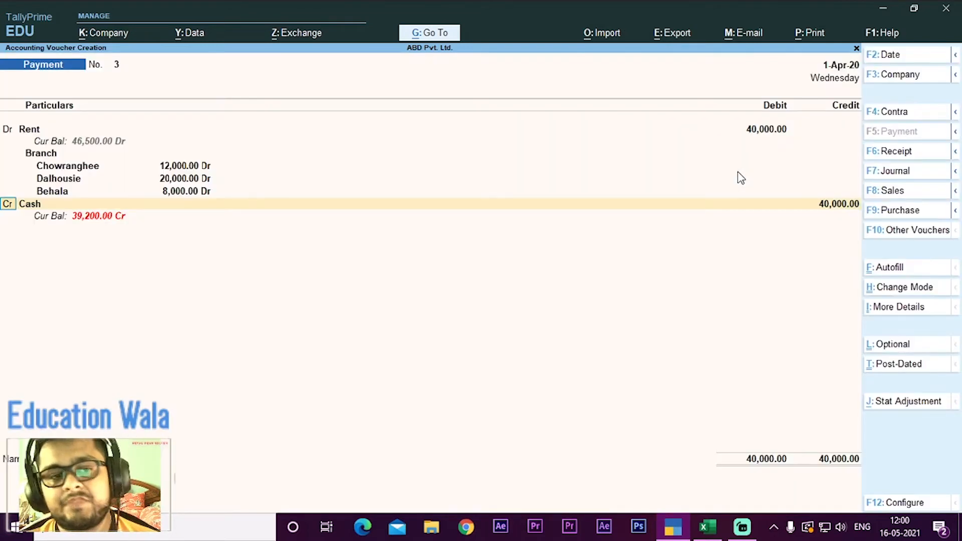
pyautogui.press('Return')
pyautogui.press('Down')
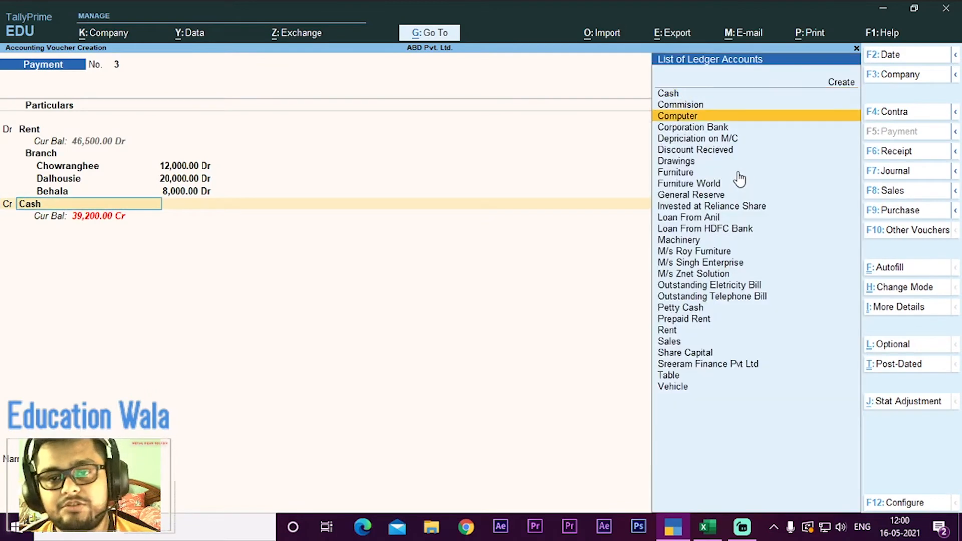
pyautogui.press('Down')
pyautogui.press('Return')
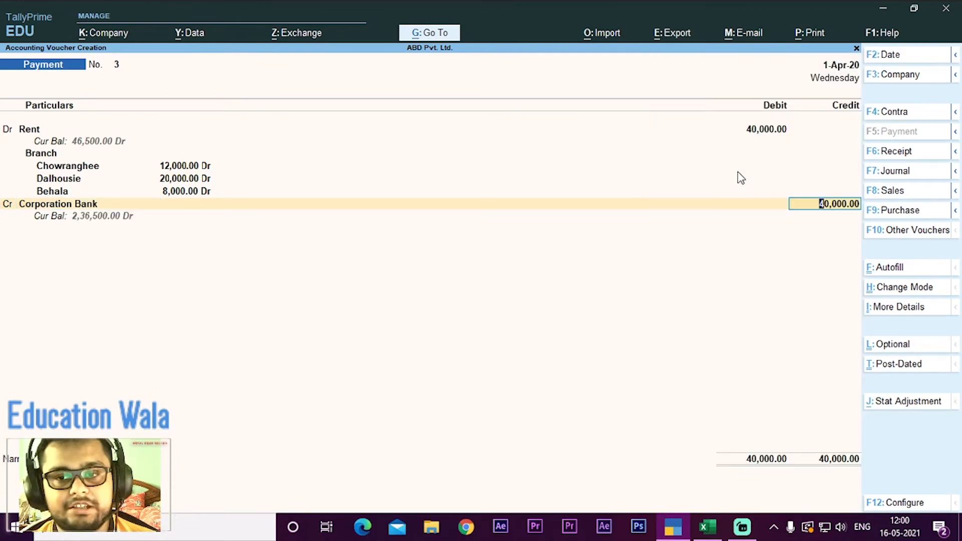
# Step: Accept the 40,000 credit and record cheque number 00504 dated 2/4/20 in the bank allocation, checking the details in the Excel workbook
pyautogui.hotkey('alt', 'Tab')
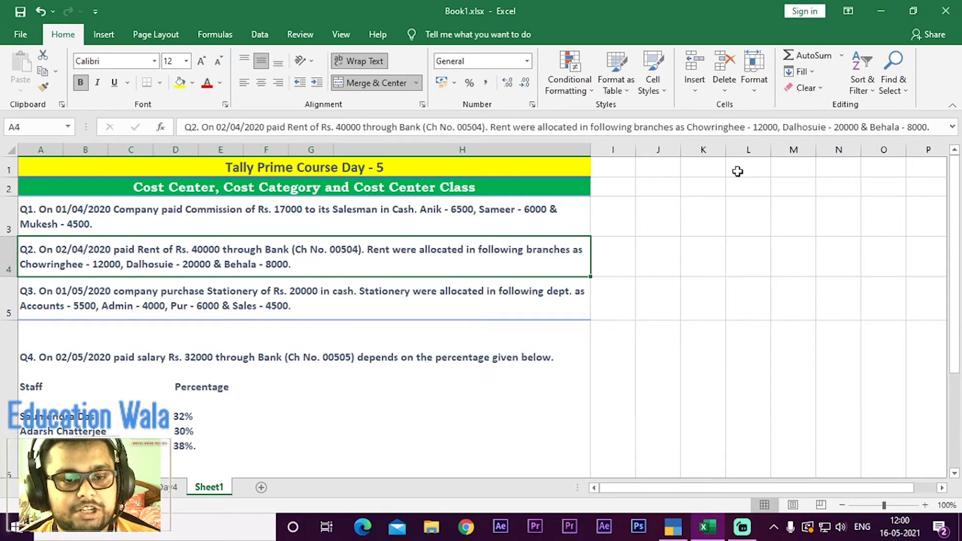
pyautogui.hotkey('alt', 'Tab')
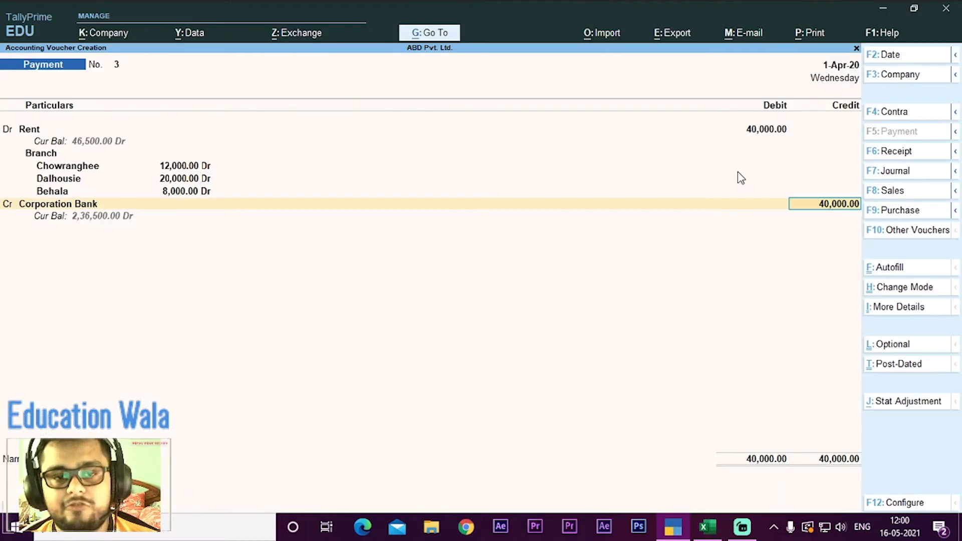
pyautogui.press('Return')
pyautogui.press('Return')
pyautogui.press('Return')
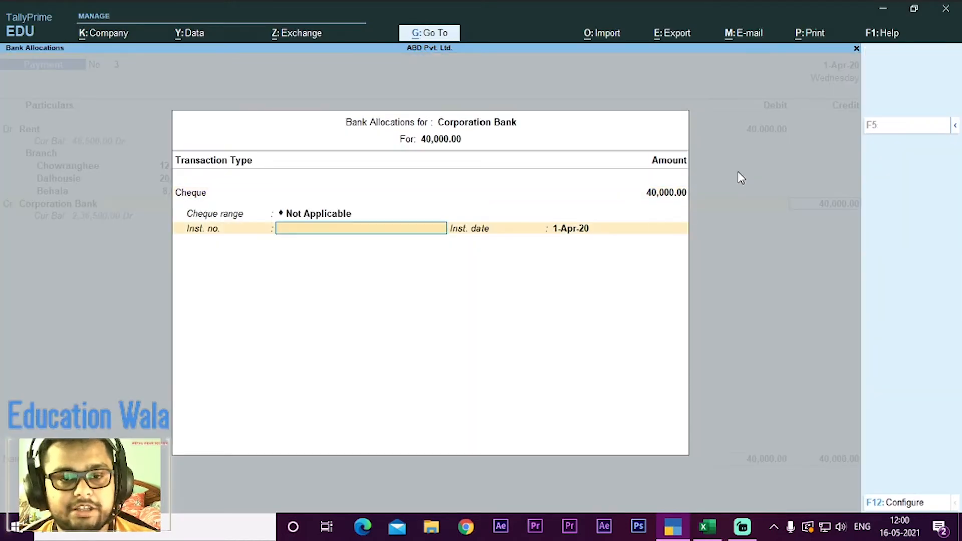
pyautogui.write('00504')
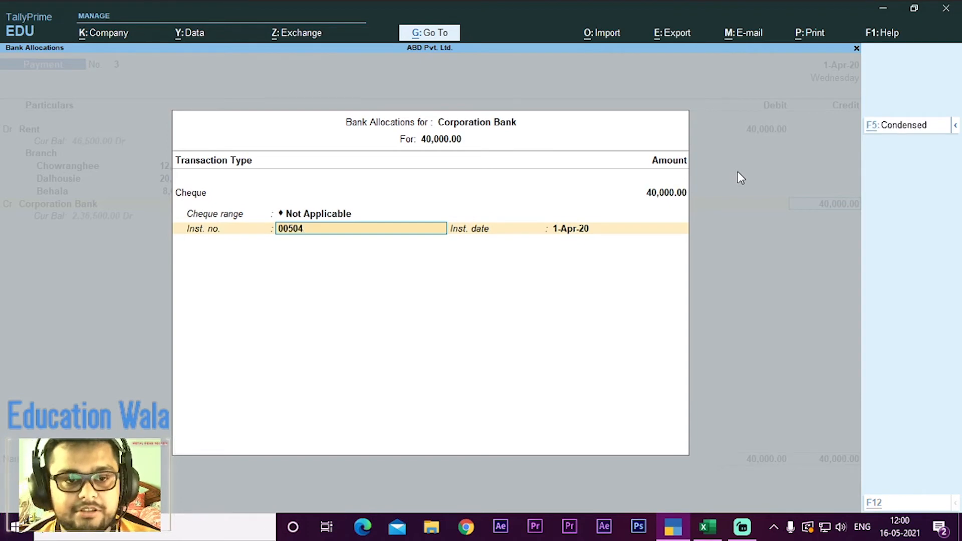
pyautogui.hotkey('alt', 'Tab')
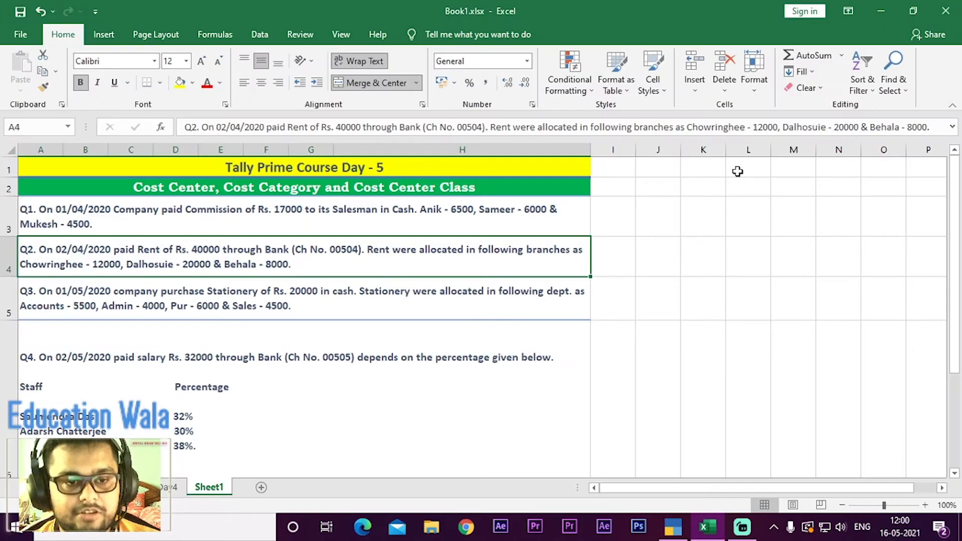
pyautogui.hotkey('alt', 'Tab')
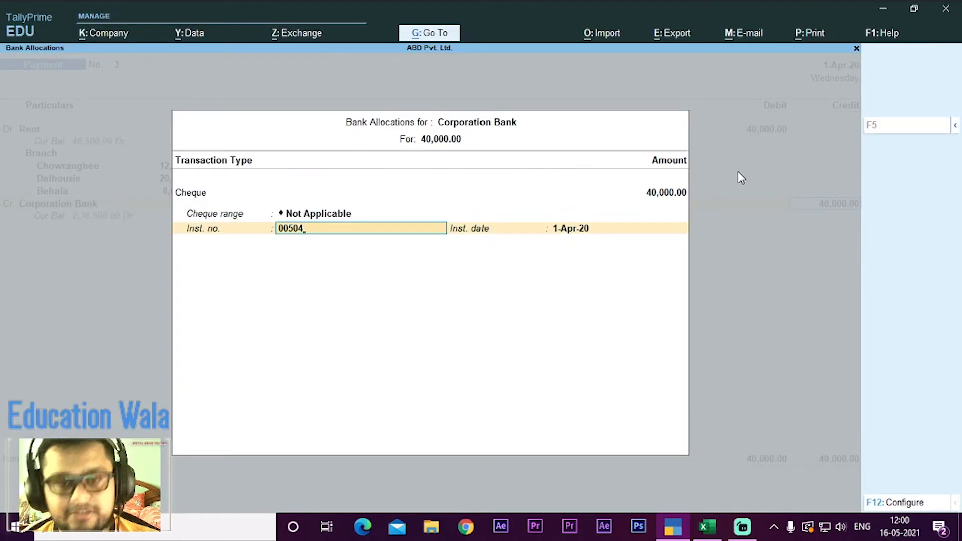
pyautogui.press('Return')
pyautogui.write('2')
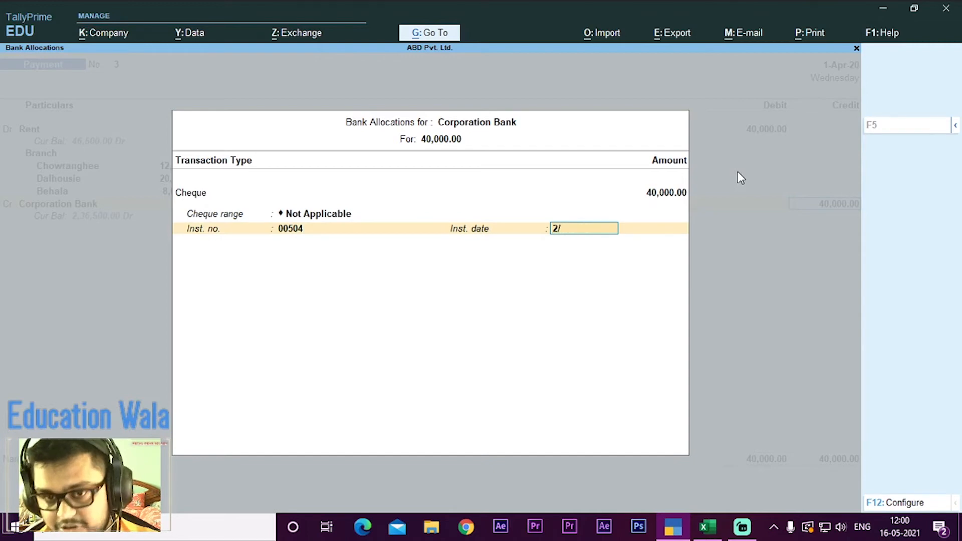
pyautogui.write('/4/20')
pyautogui.press('Return')
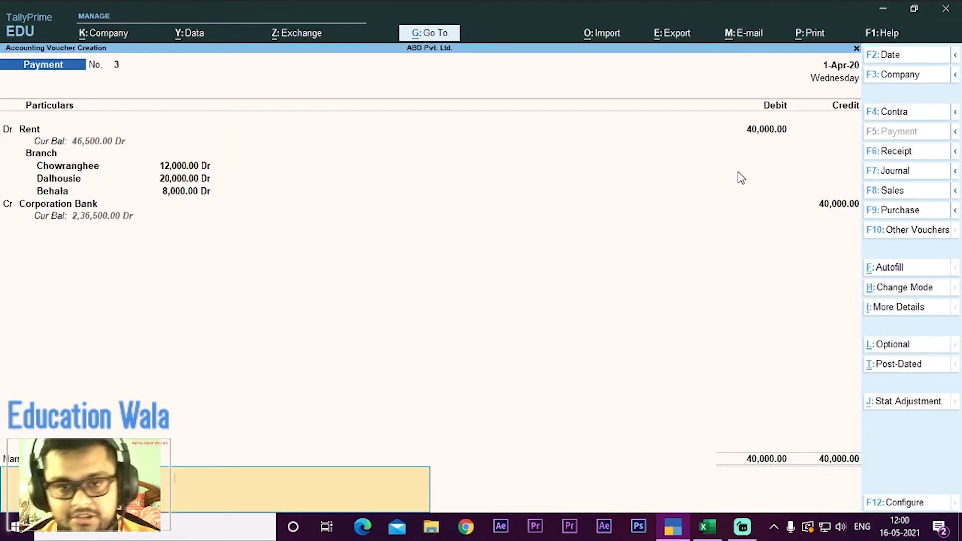
# Step: Change the payment voucher's date to 2/4/20
pyautogui.press('F2')
pyautogui.write('2')
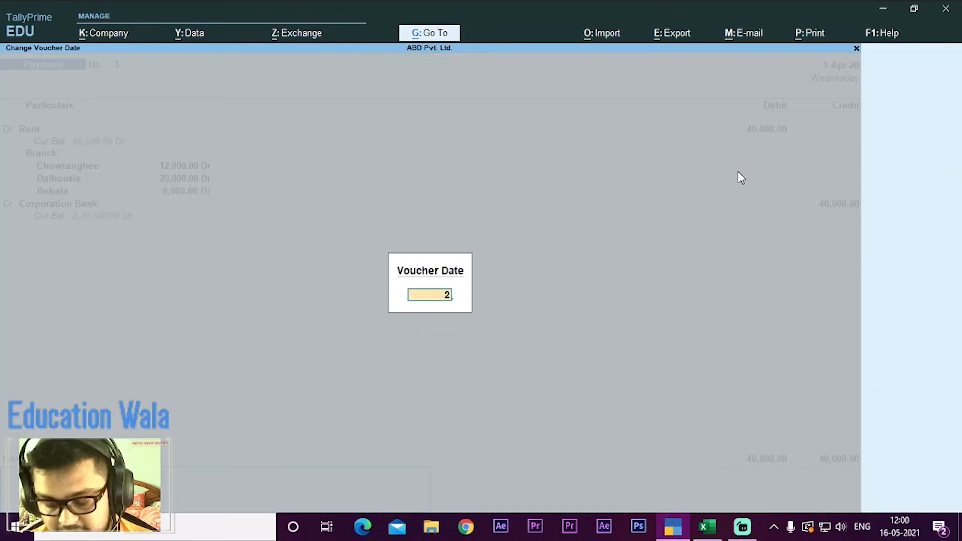
pyautogui.write('/4/20')
pyautogui.press('Return')
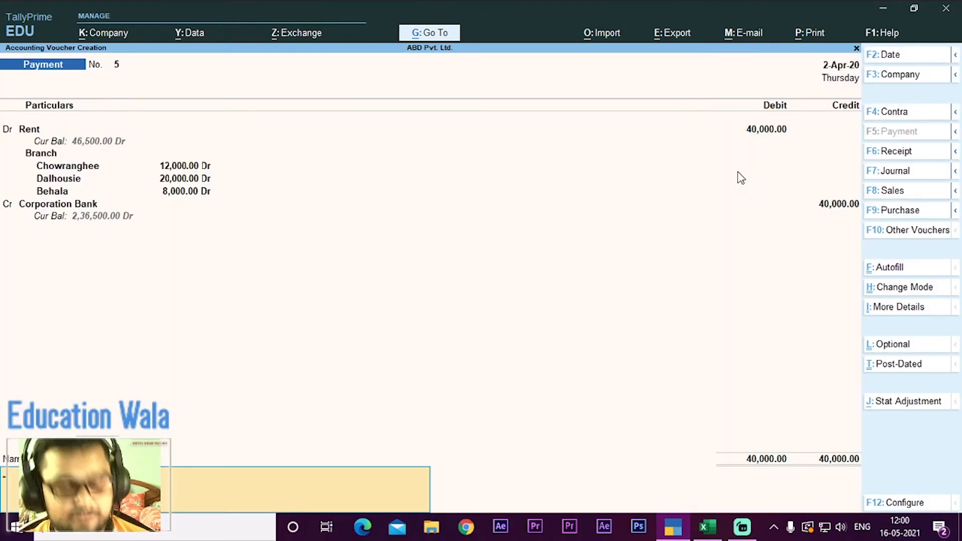
# Step: Save the rent payment voucher without a narration and quit voucher creation
pyautogui.press('Return')
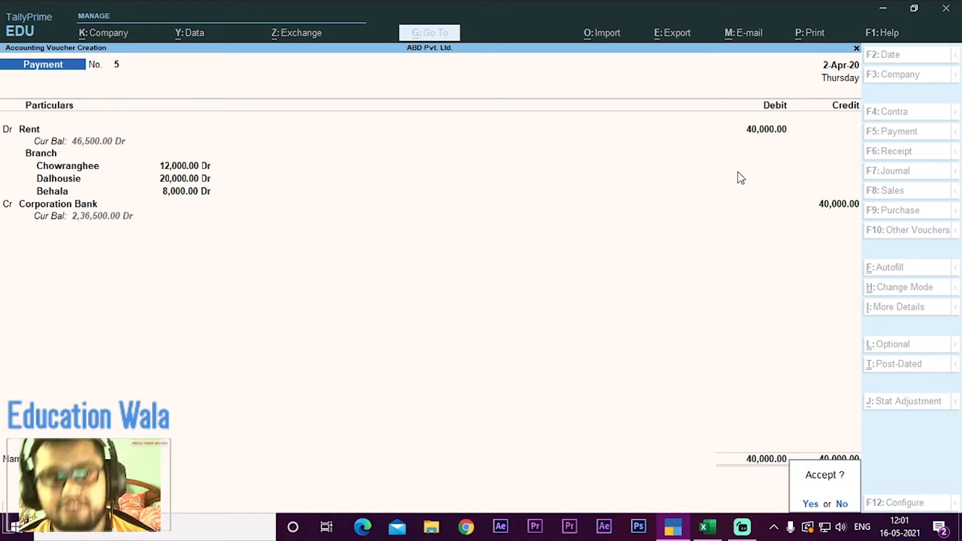
pyautogui.press('Return')
pyautogui.press('Escape')
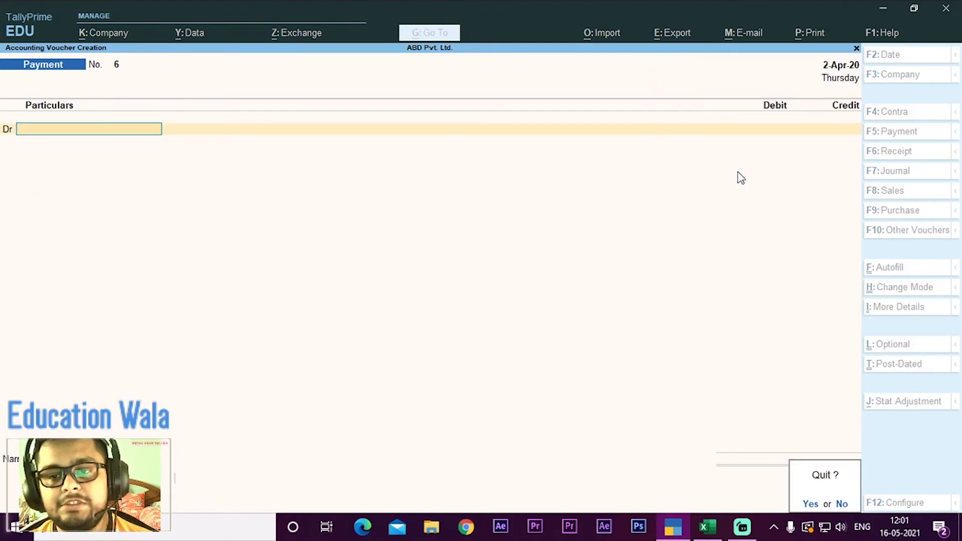
pyautogui.press('y')
# Step: Review the 40,000 Rent payment voucher and its branch allocations from the Day Book, then return to the Gateway of Tally
pyautogui.press('k')
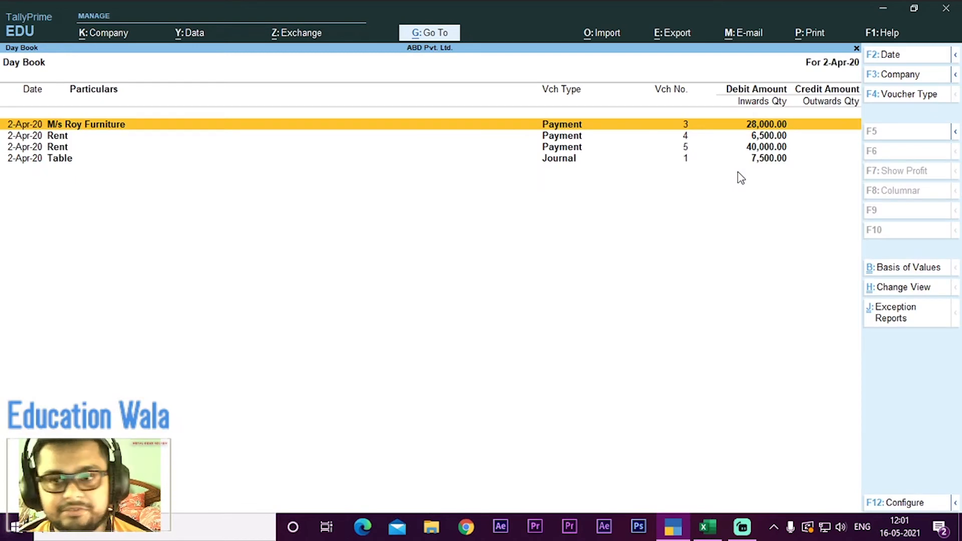
pyautogui.press('Down')
pyautogui.press('Down')
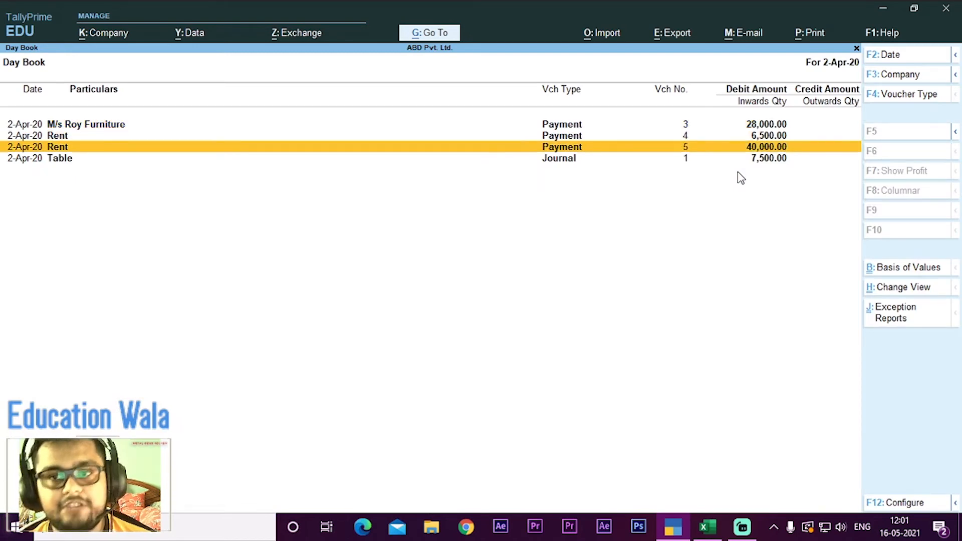
pyautogui.press('Up')
pyautogui.press('Down')
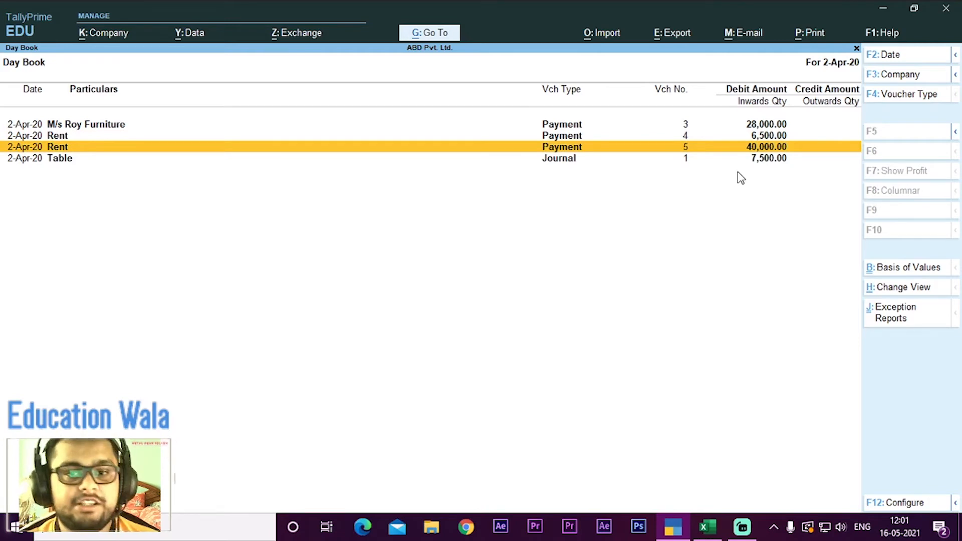
pyautogui.press('Return')
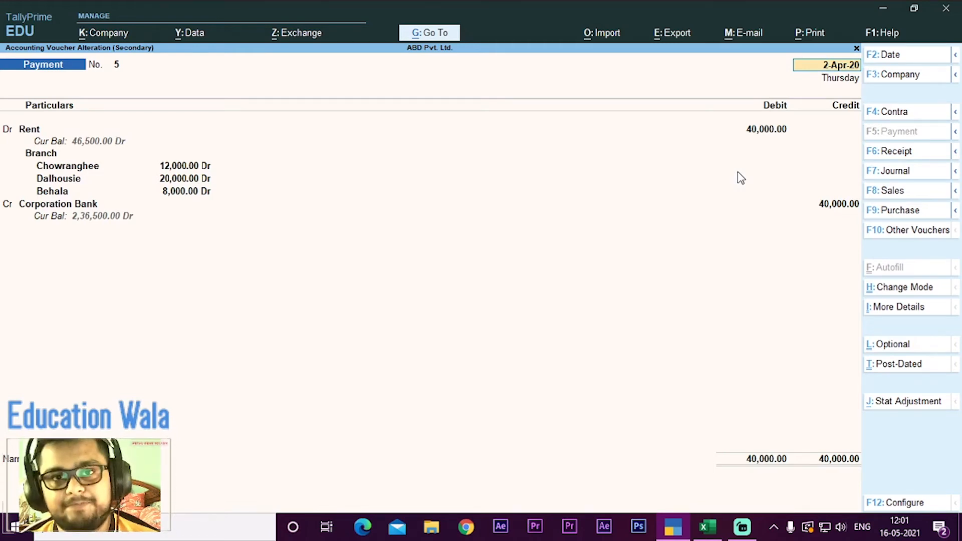
pyautogui.press('Escape')
pyautogui.press('Escape')
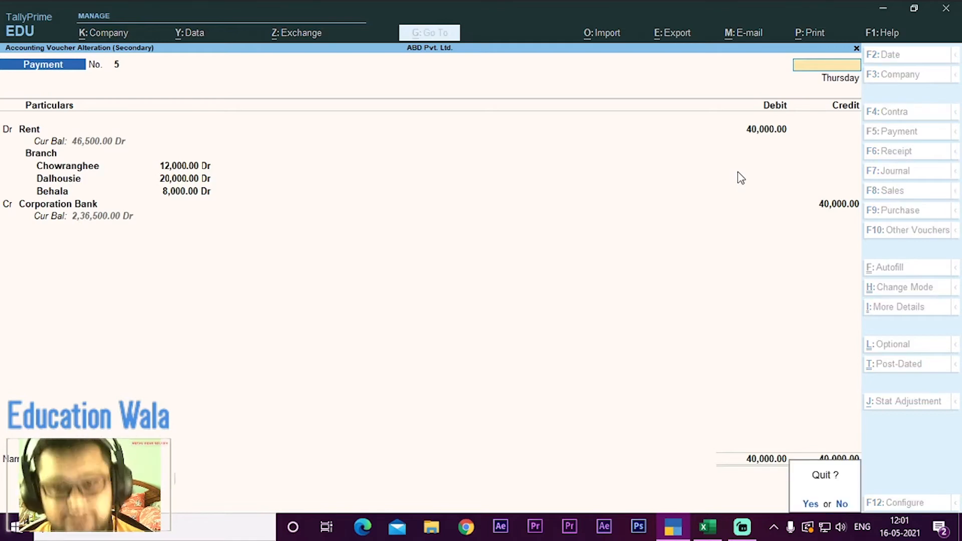
pyautogui.press('y')
pyautogui.press('Escape')
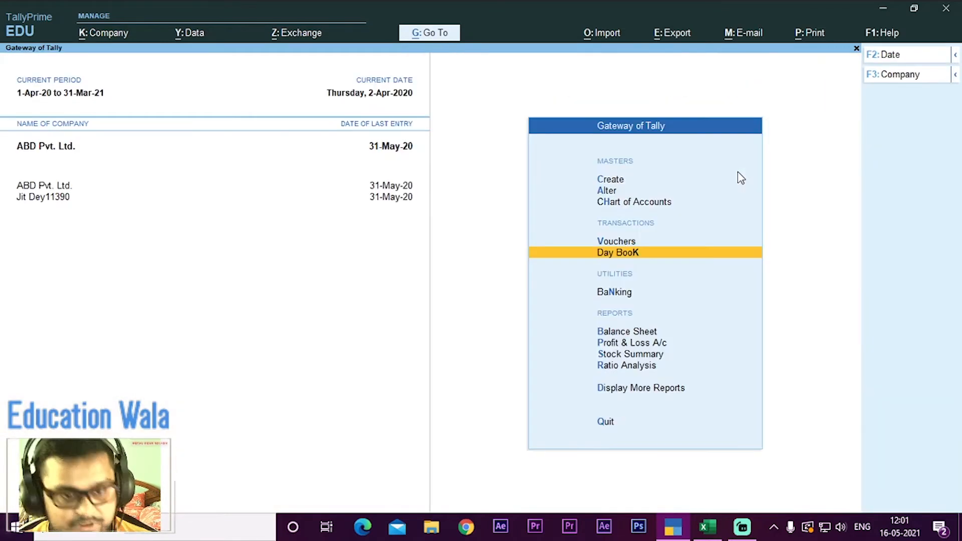
# Step: Switch to the Excel workbook and highlight the Q3 stationery question with a light orange fill and black text
pyautogui.hotkey('alt', 'Tab')
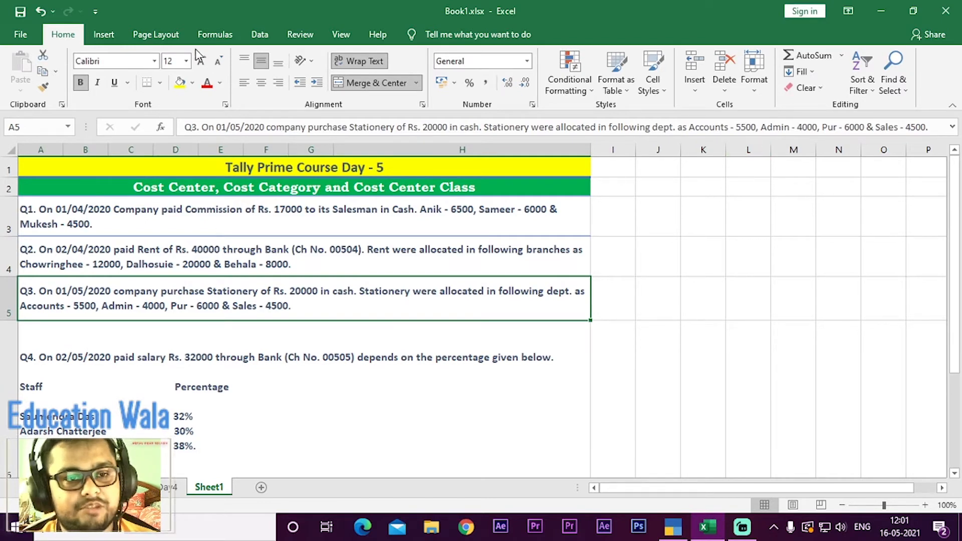
pyautogui.click(193, 83)
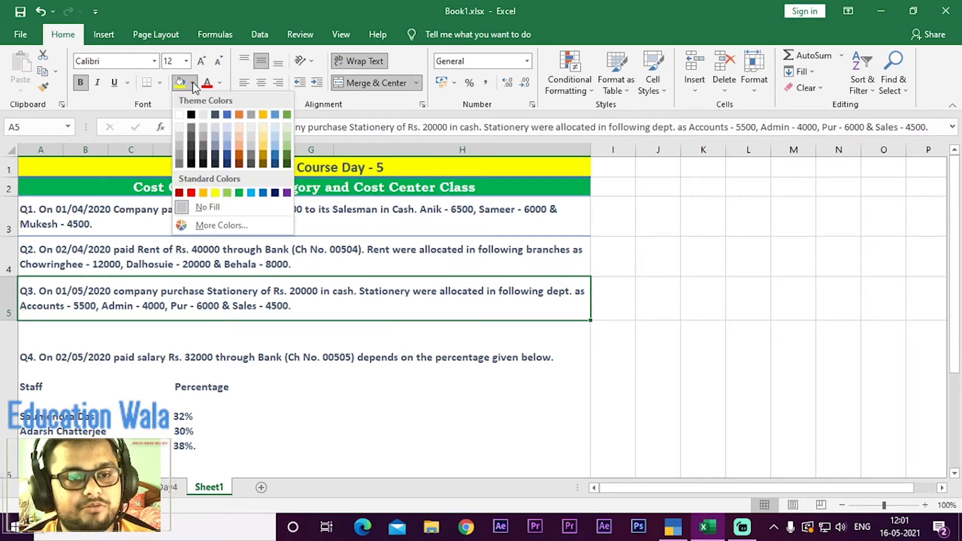
pyautogui.click(238, 144)
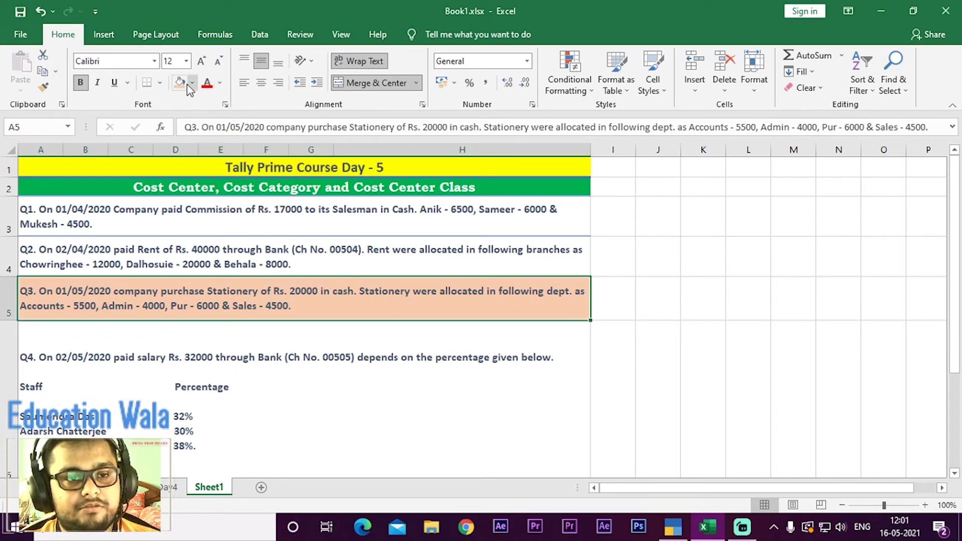
pyautogui.click(220, 83)
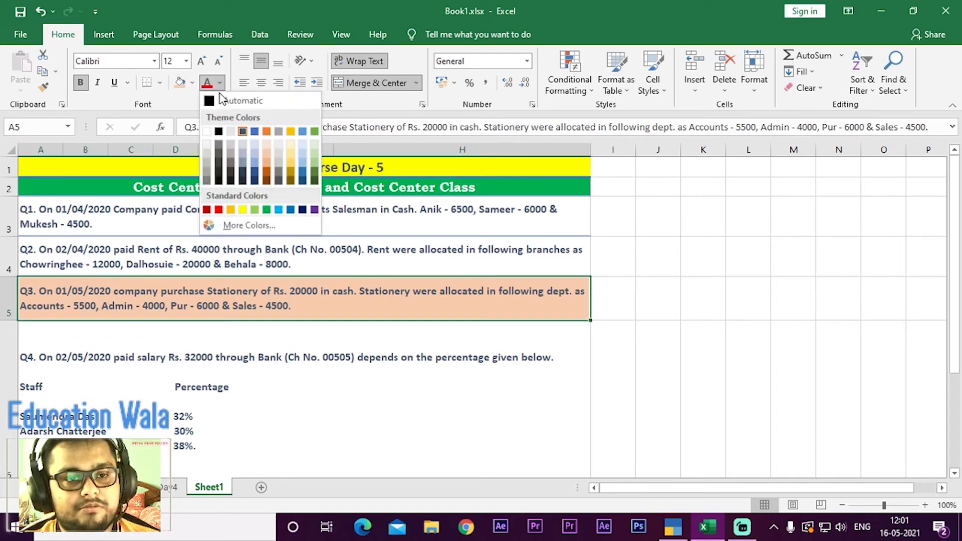
pyautogui.click(219, 132)
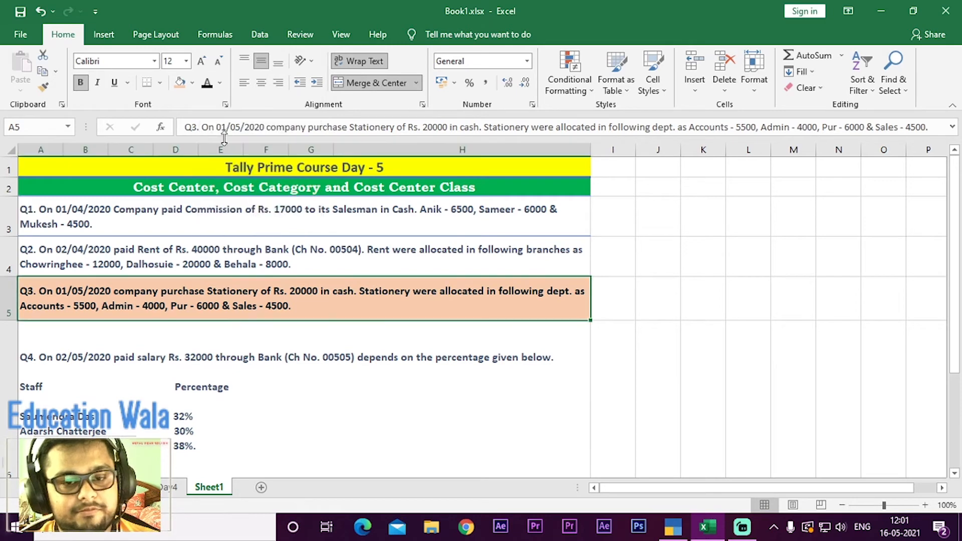
pyautogui.click(599, 295)
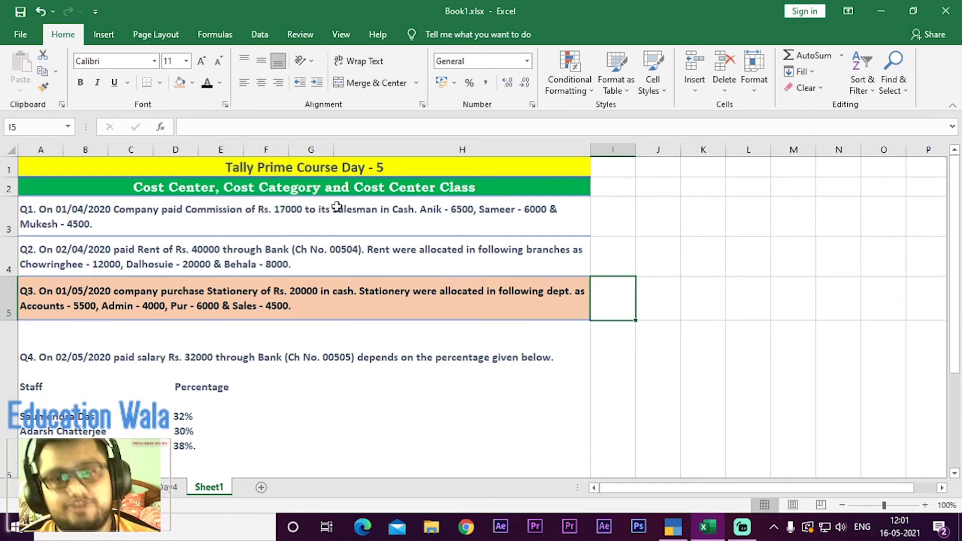
pyautogui.click(464, 306)
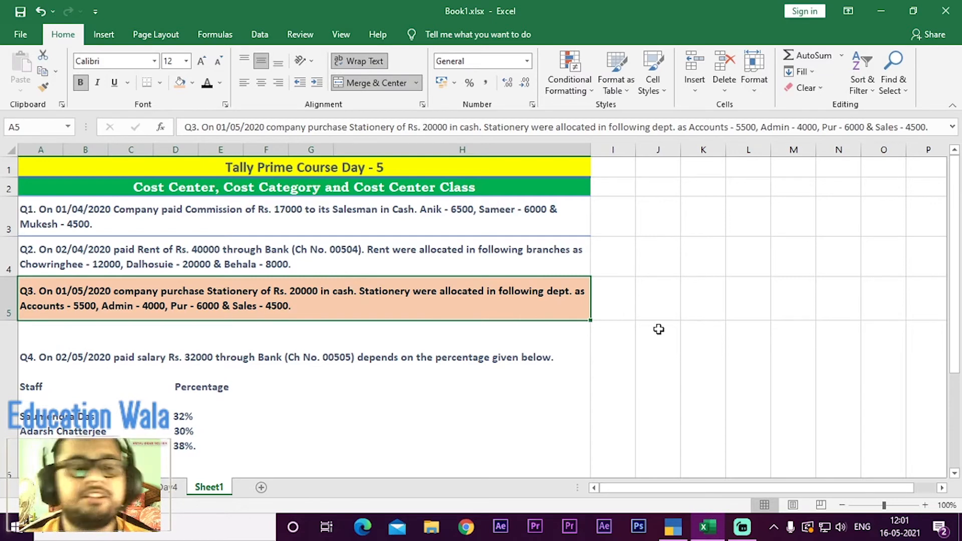
# Step: Examine the Q4 salary question with its staff percentages, comparing it with the Q2 and Q3 transactions in the worksheet
pyautogui.scroll(-1, 659, 329)
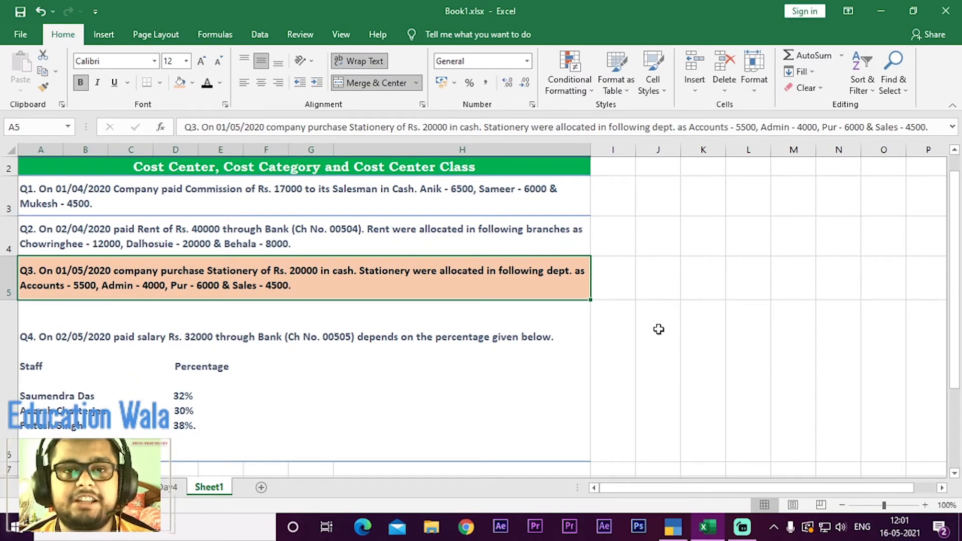
pyautogui.press('Down')
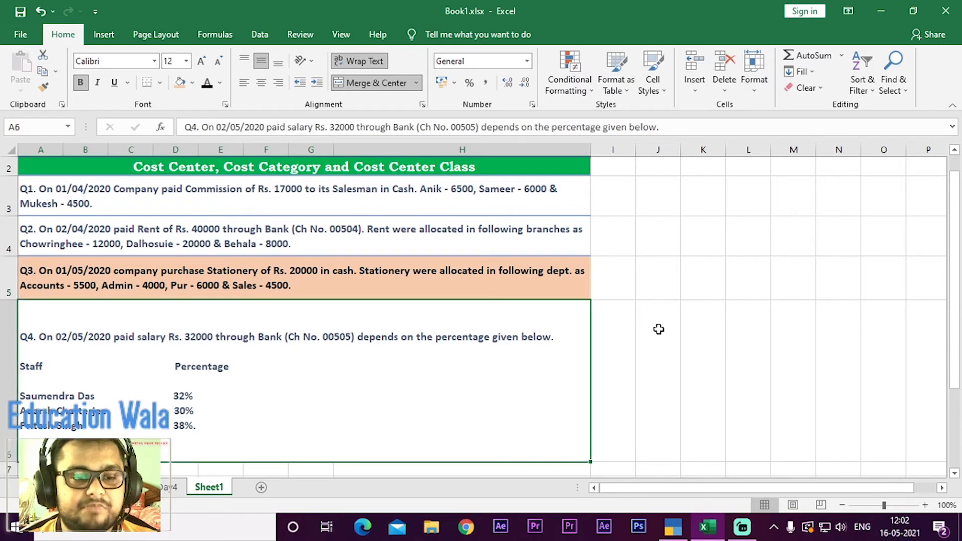
pyautogui.press('Down')
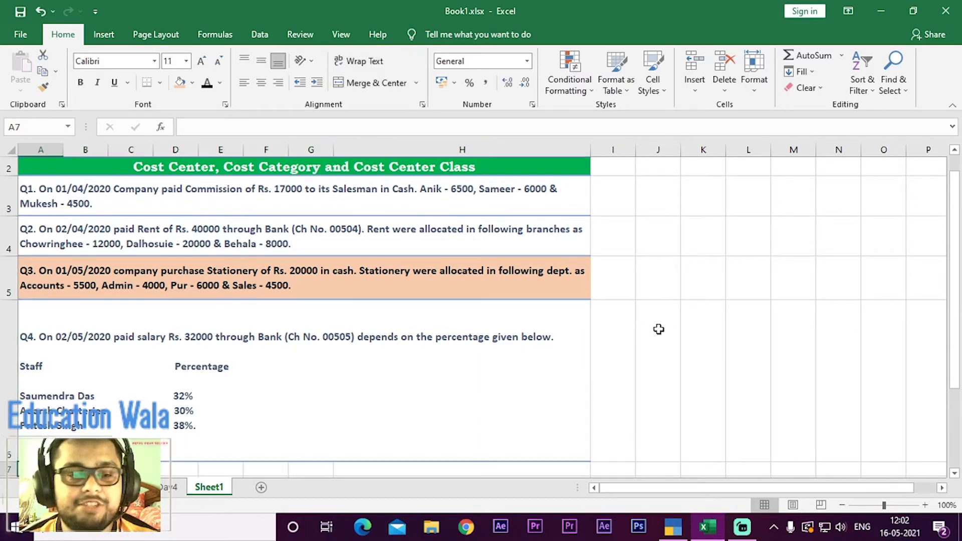
pyautogui.press('Up')
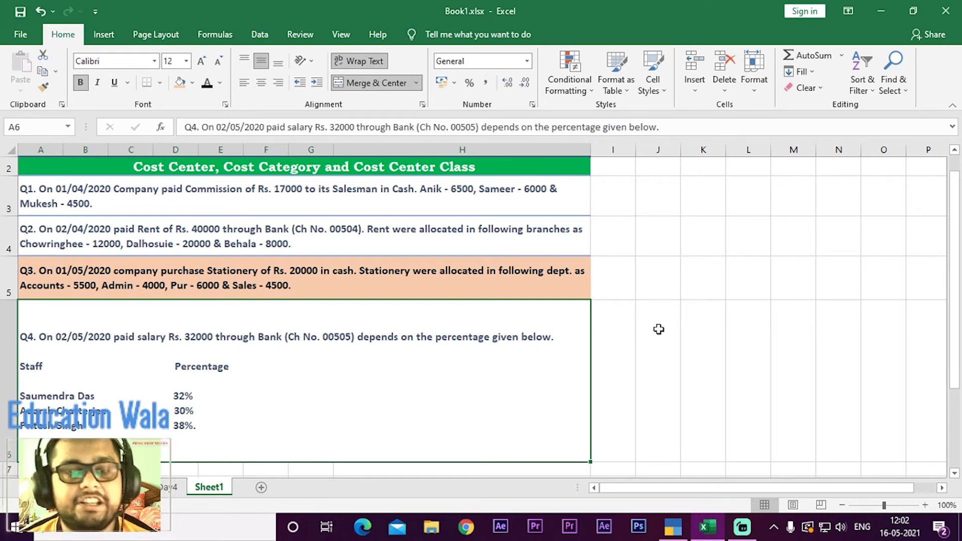
pyautogui.press('Up')
pyautogui.press('Up')
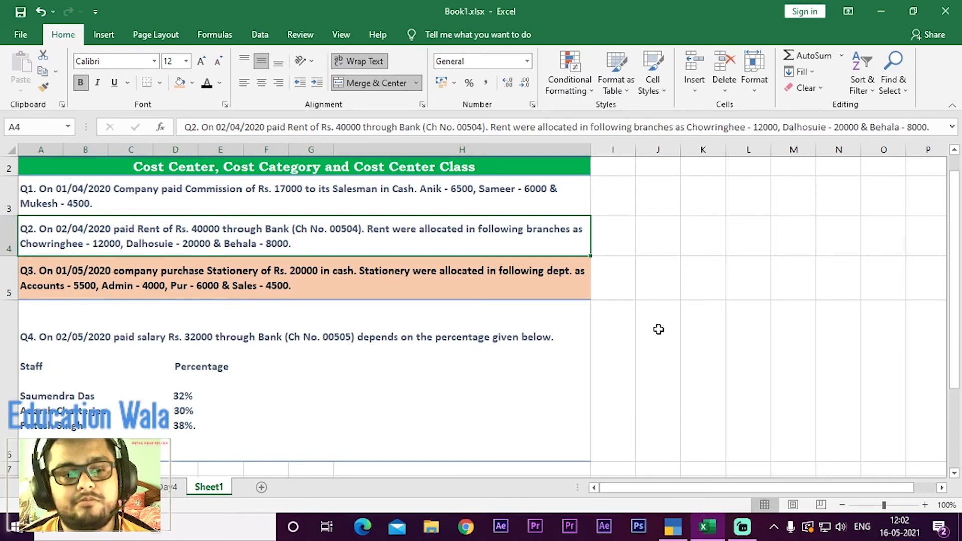
pyautogui.press('Down')
pyautogui.press('Down')
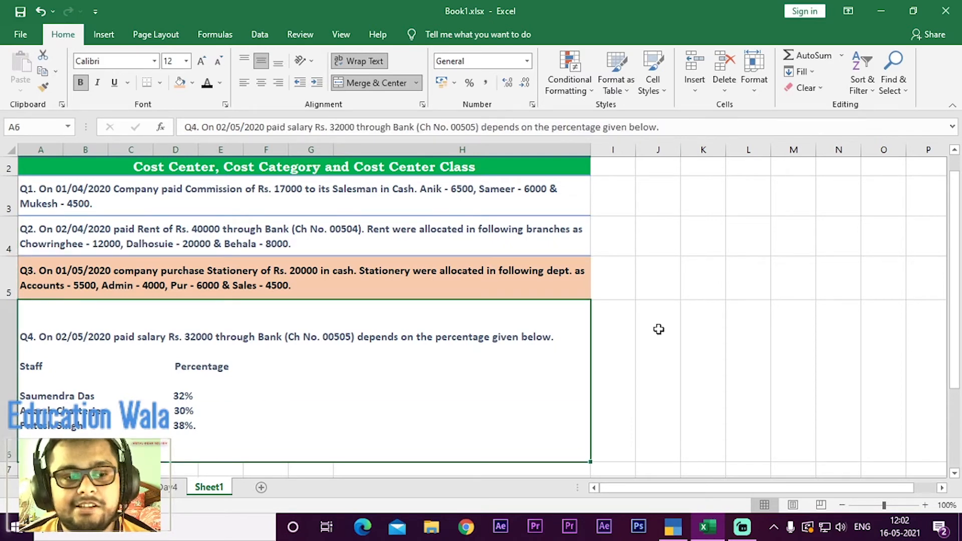
pyautogui.press('Up')
pyautogui.press('Down')
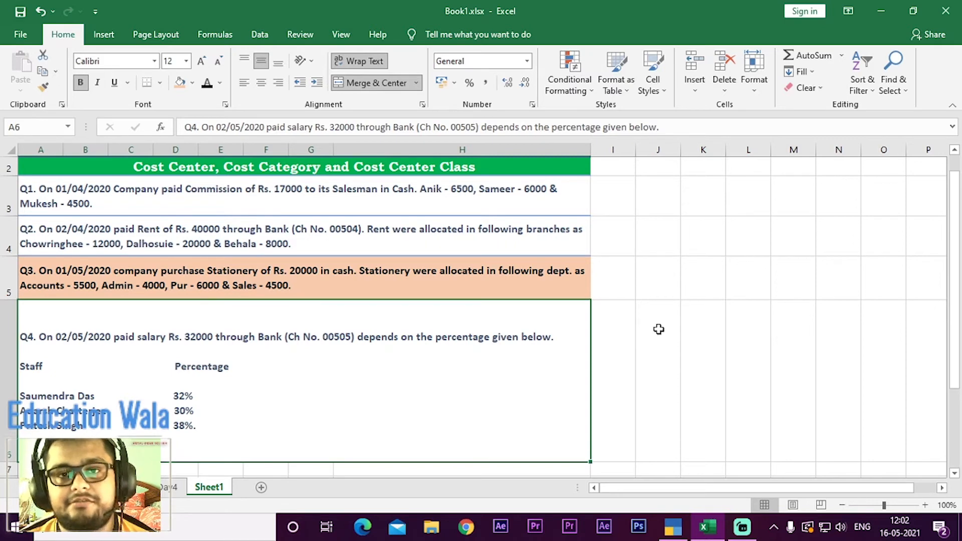
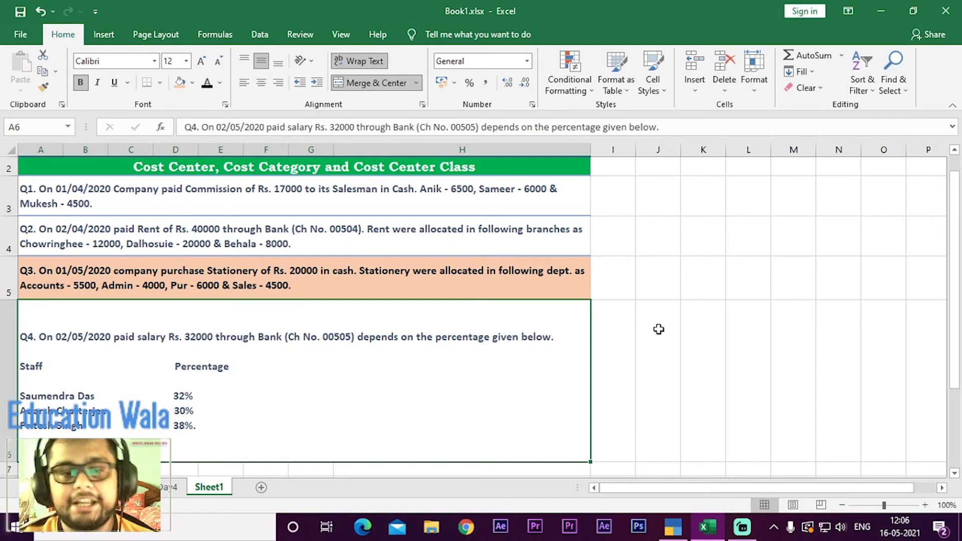
# Step: Switch to TallyPrime and expand the list of creatable masters to locate the Cost Centre Class master
pyautogui.hotkey('alt', 'Tab')
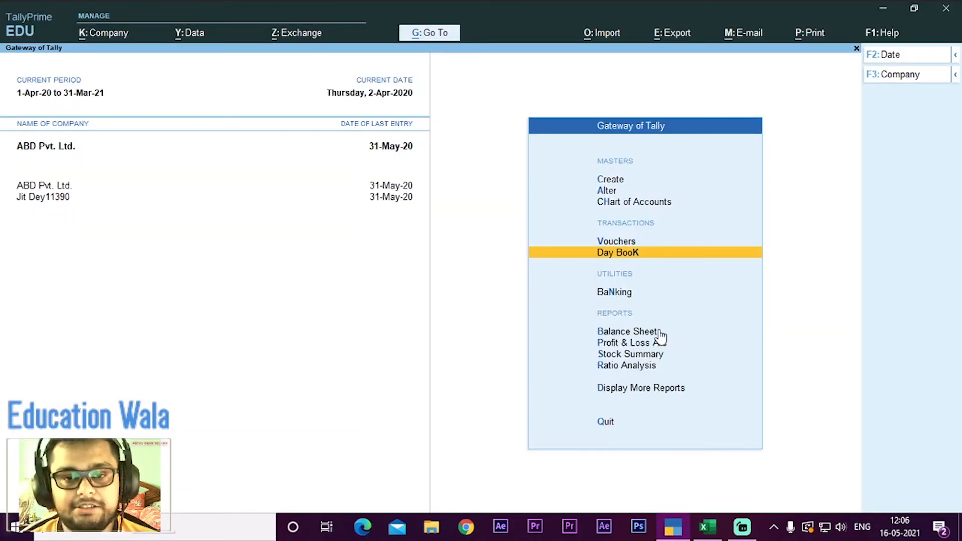
pyautogui.press('Up')
pyautogui.press('Up')
pyautogui.press('Up')
pyautogui.press('Up')
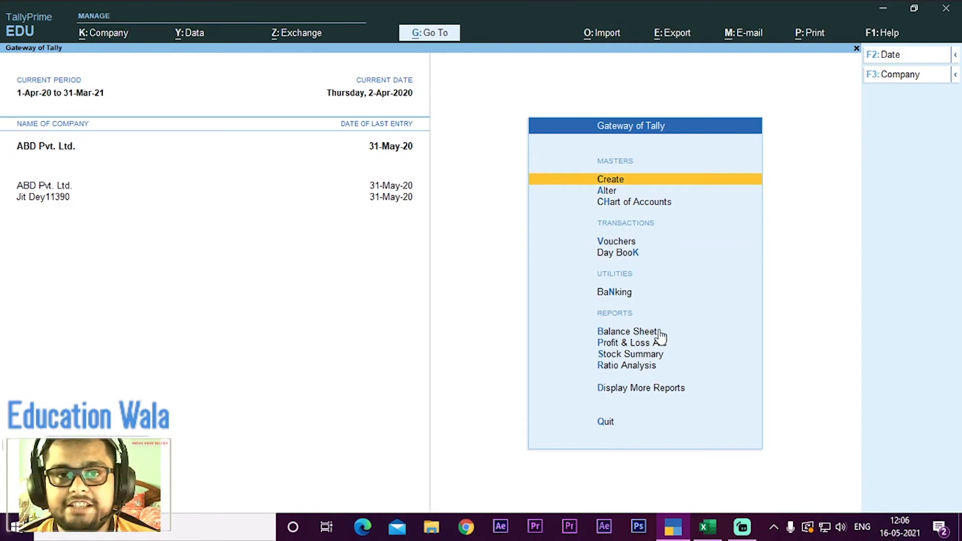
pyautogui.press('Return')
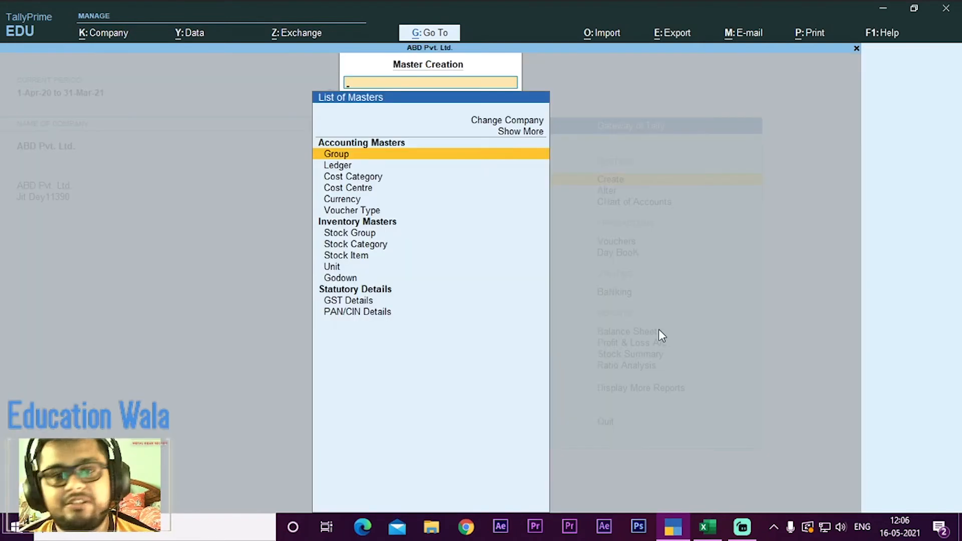
pyautogui.press('Up')
pyautogui.press('Return')
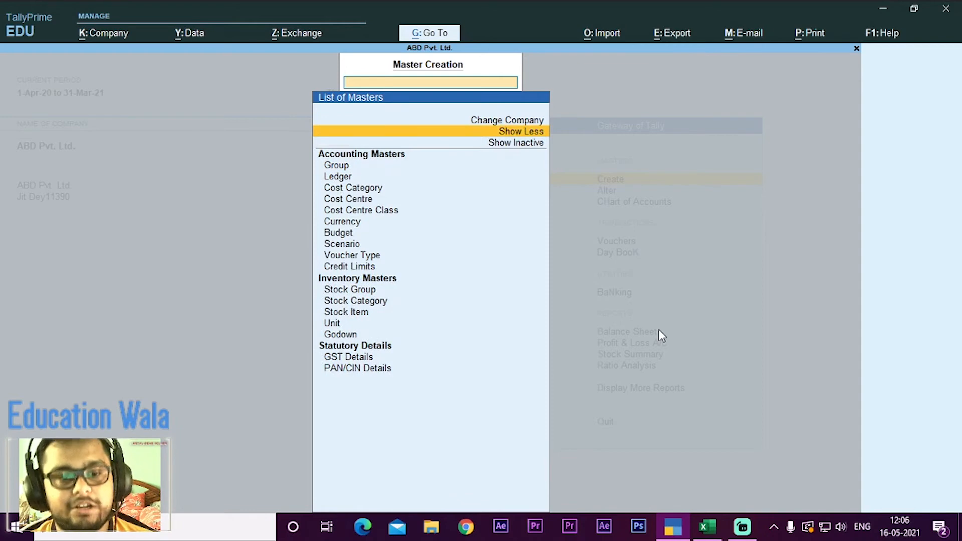
pyautogui.press('Down')
pyautogui.press('Down')
pyautogui.press('Down')
pyautogui.press('Down')
pyautogui.press('Down')
pyautogui.press('Down')
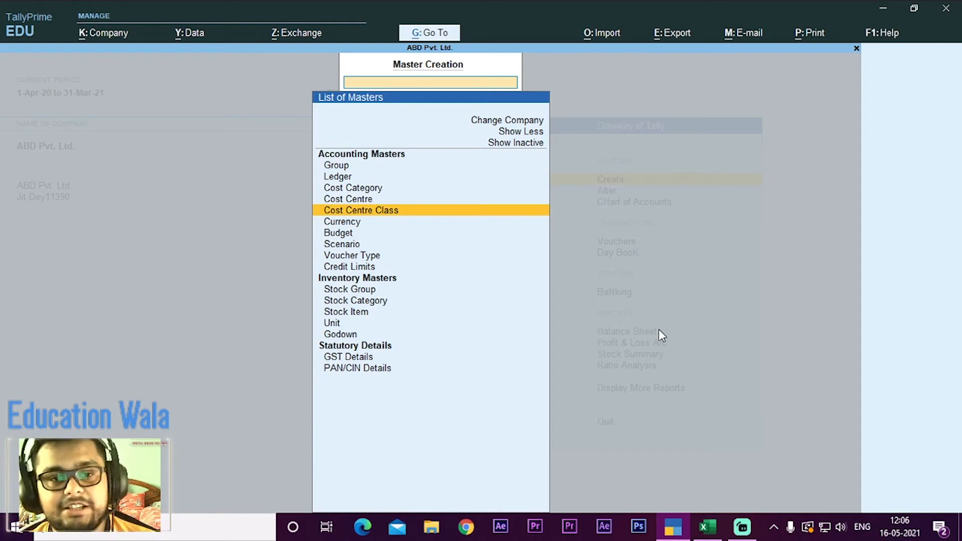
# Step: Create a cost category named Staff with revenue items allocated and non-revenue items not allocated, and return to the list of masters
pyautogui.press('Up')
pyautogui.press('Up')
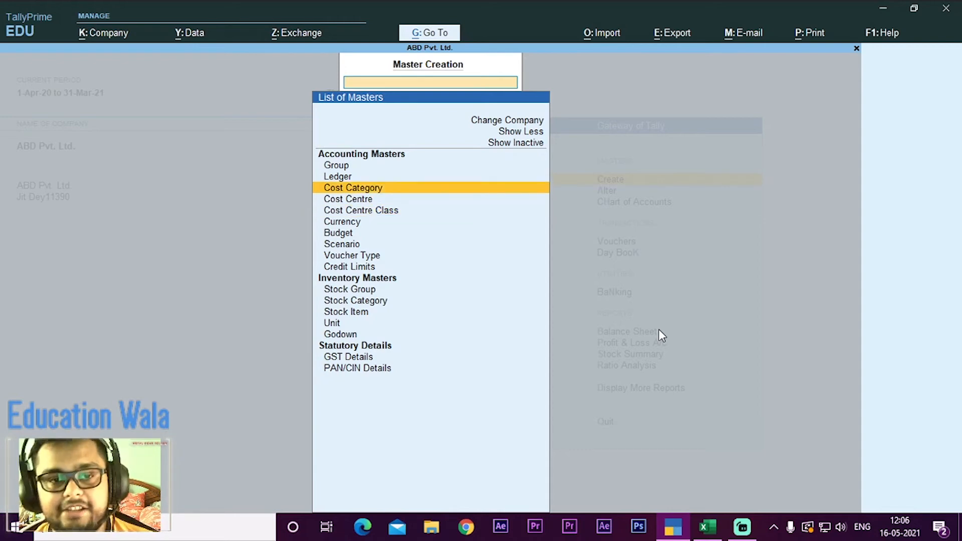
pyautogui.press('Return')
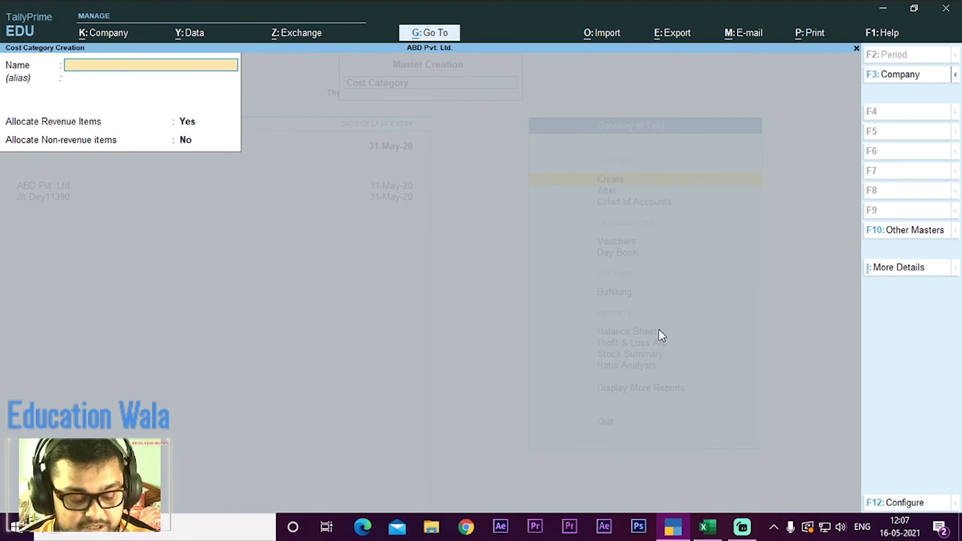
pyautogui.write('S')
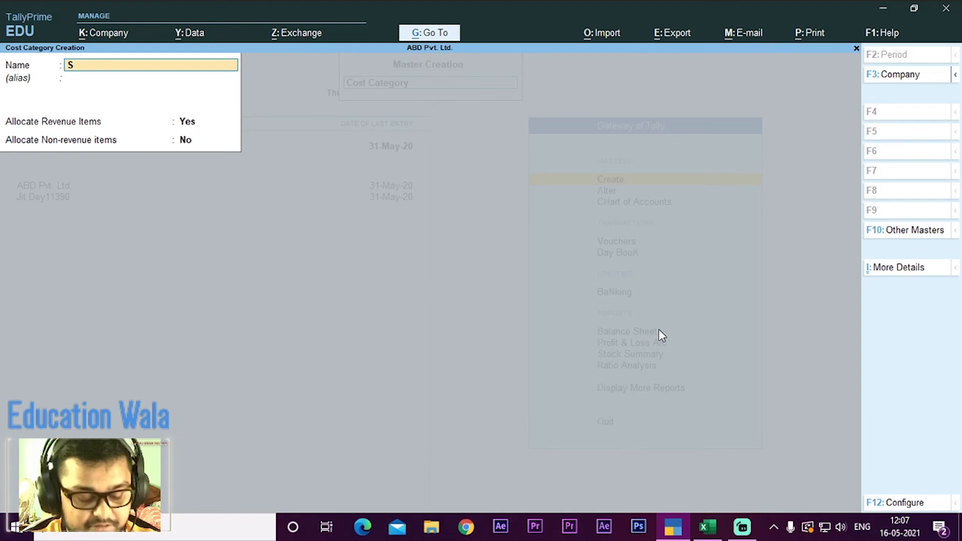
pyautogui.write('taff')
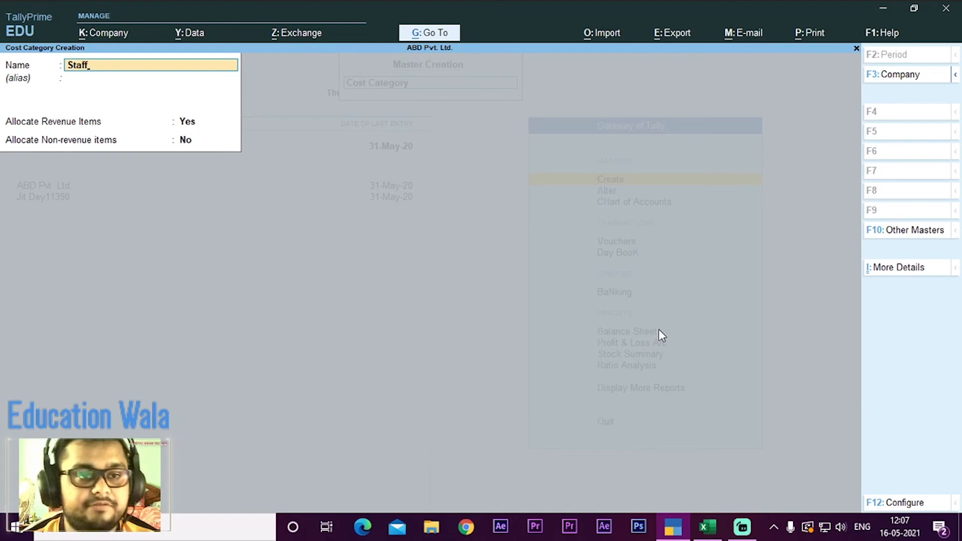
pyautogui.press('Return')
pyautogui.press('Return')
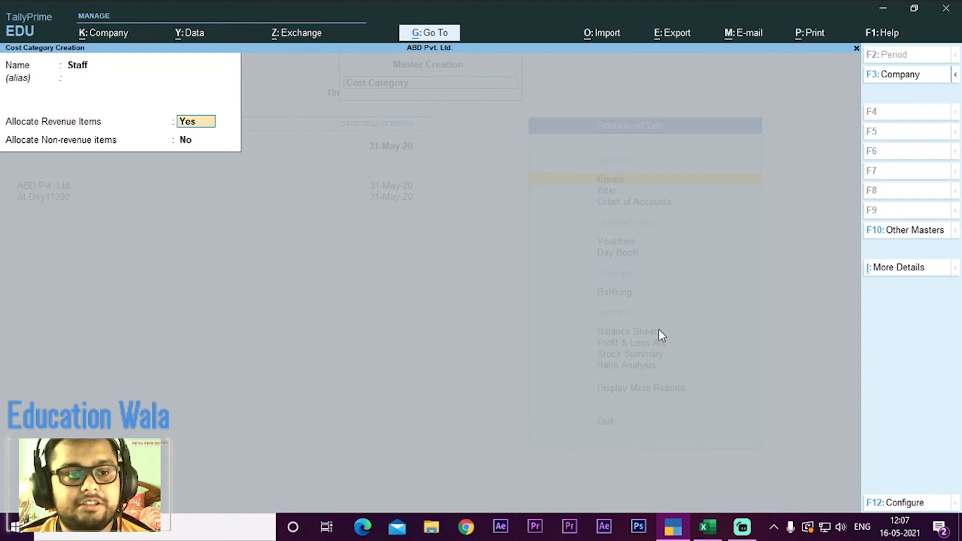
pyautogui.press('Return')
pyautogui.press('Return')
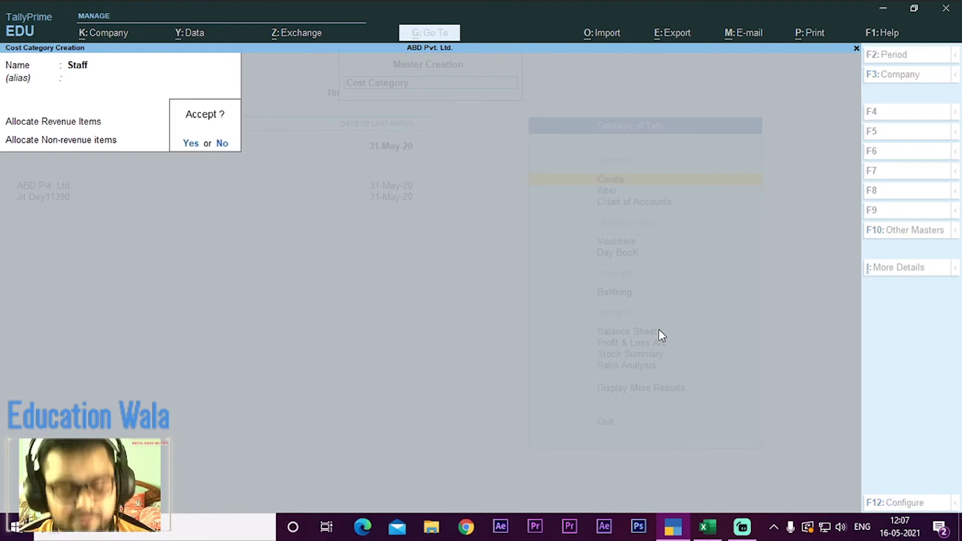
pyautogui.press('Return')
pyautogui.press('Escape')
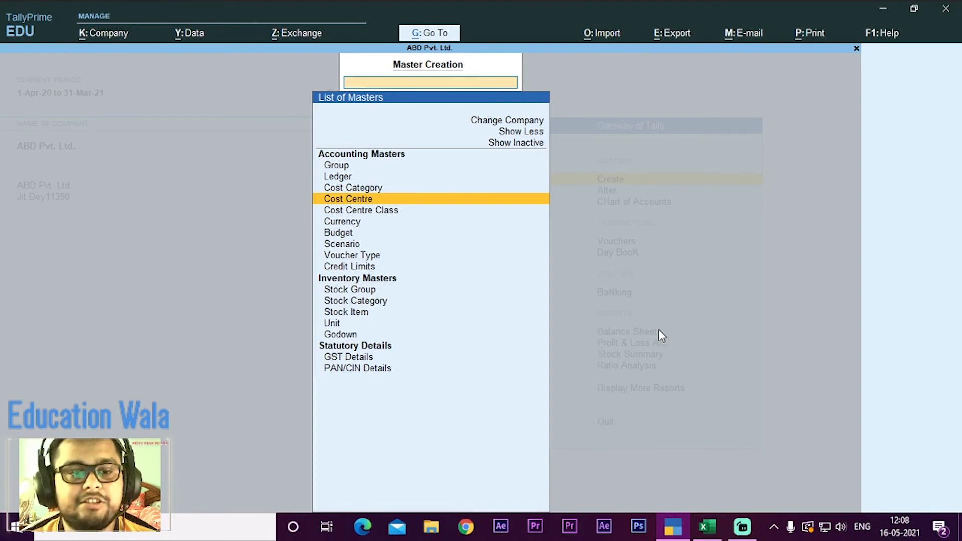
# Step: Start a new cost centre and set its category to Staff
pyautogui.press('Return')
pyautogui.press('BackSpace')
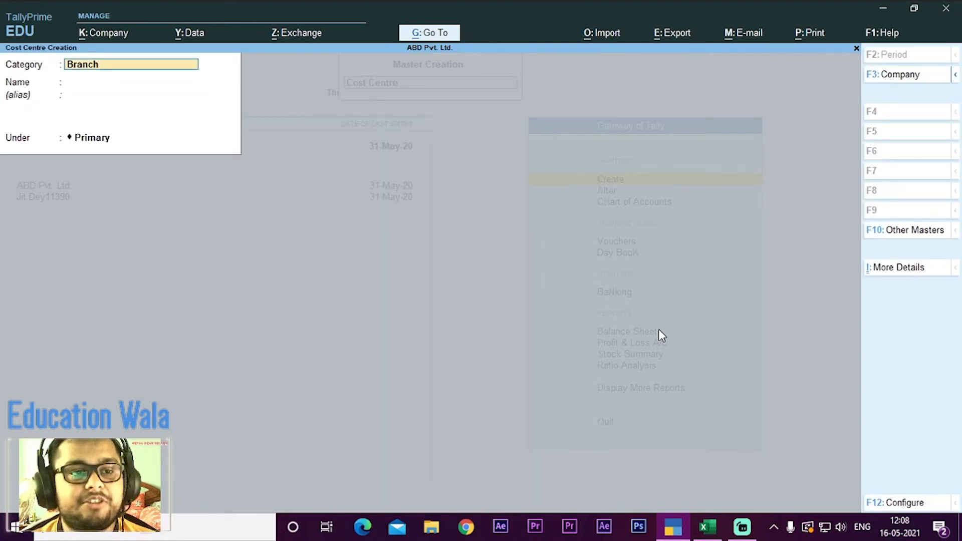
pyautogui.press('BackSpace')
pyautogui.press('Down')
pyautogui.press('Down')
pyautogui.press('Down')
pyautogui.press('Down')
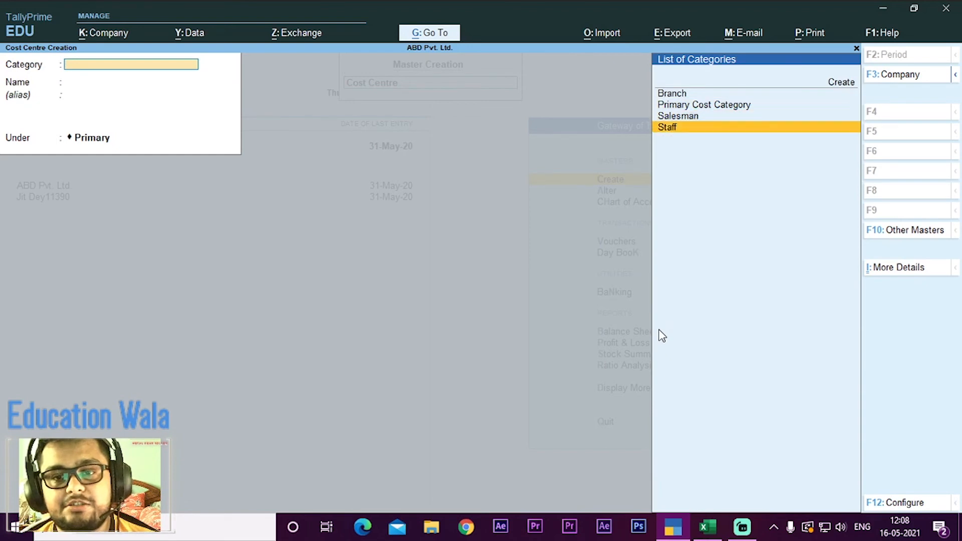
pyautogui.press('Return')
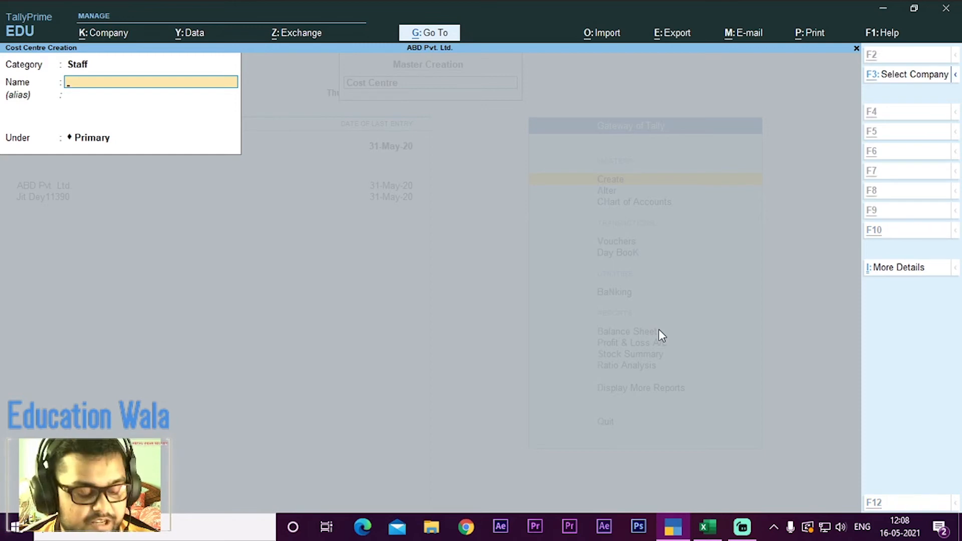
# Step: Look up the 32% staff member in the Excel worksheet and save a Staff cost centre under Primary with that person's full name
pyautogui.hotkey('alt', 'Tab')
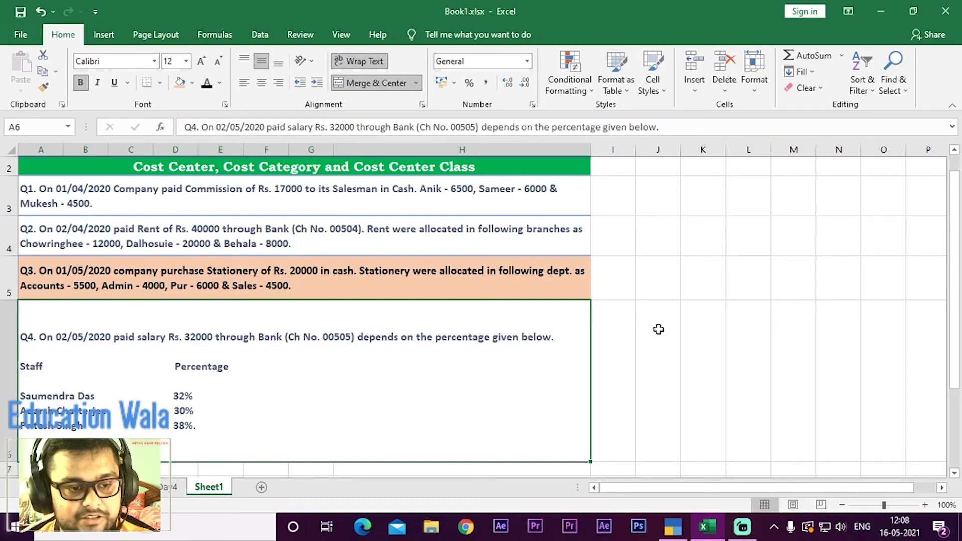
pyautogui.hotkey('alt', 'Tab')
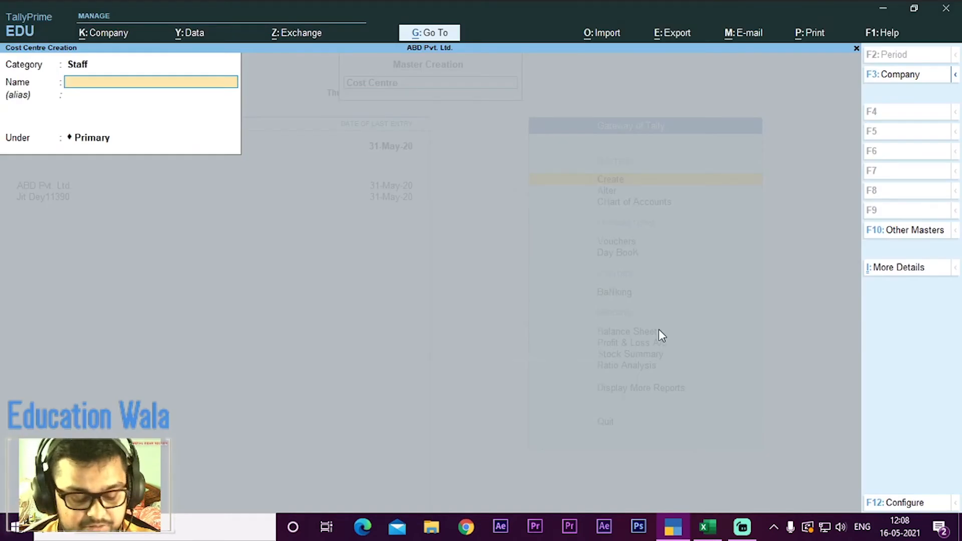
pyautogui.write('S')
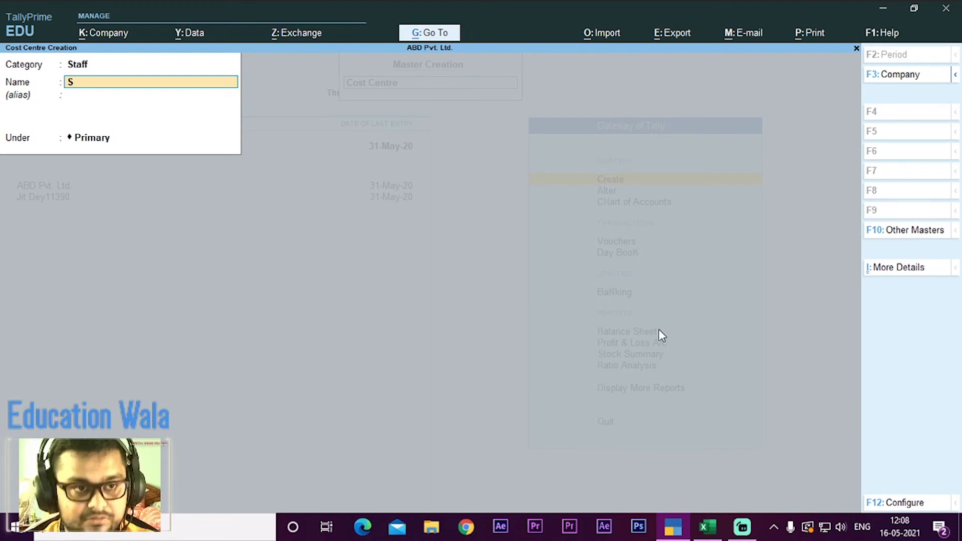
pyautogui.write('a')
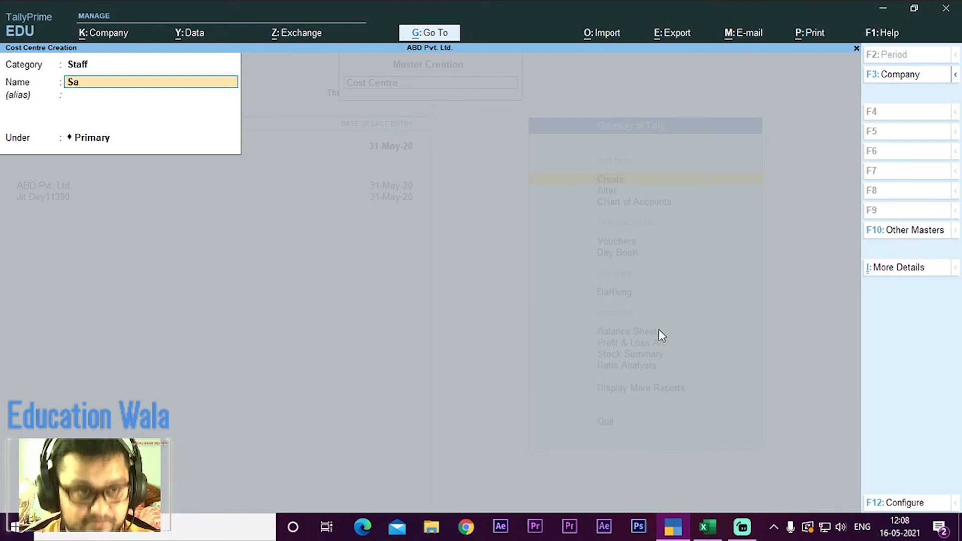
pyautogui.write('umend')
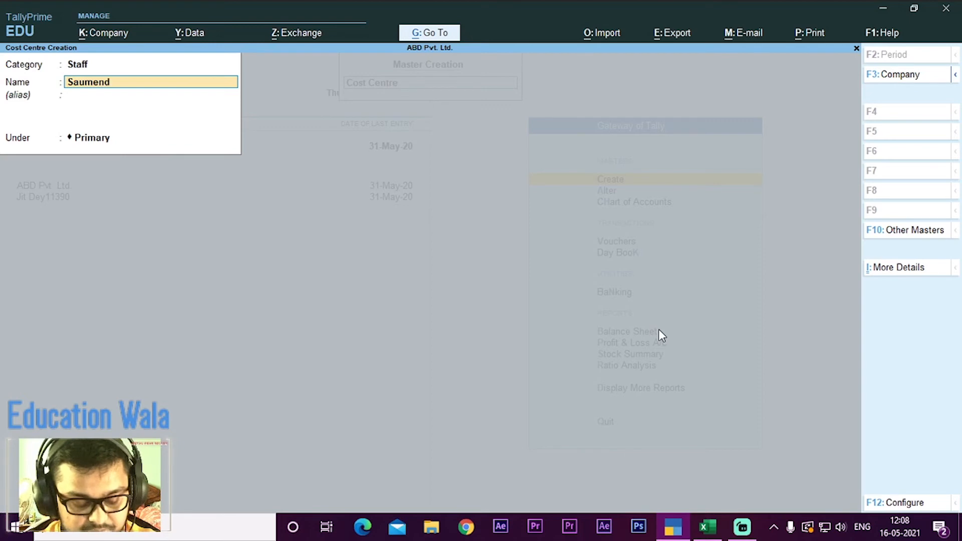
pyautogui.write('ra Das')
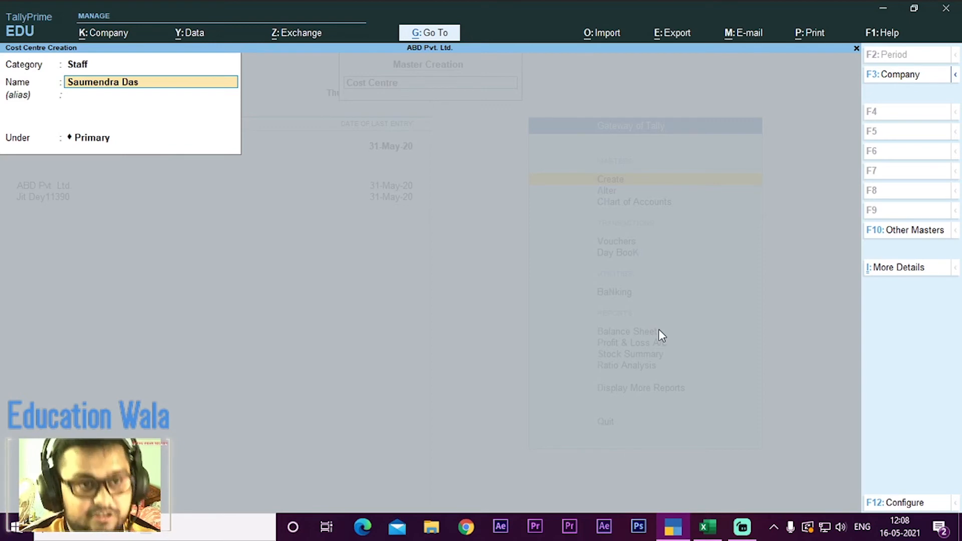
pyautogui.press('Return')
pyautogui.press('Return')
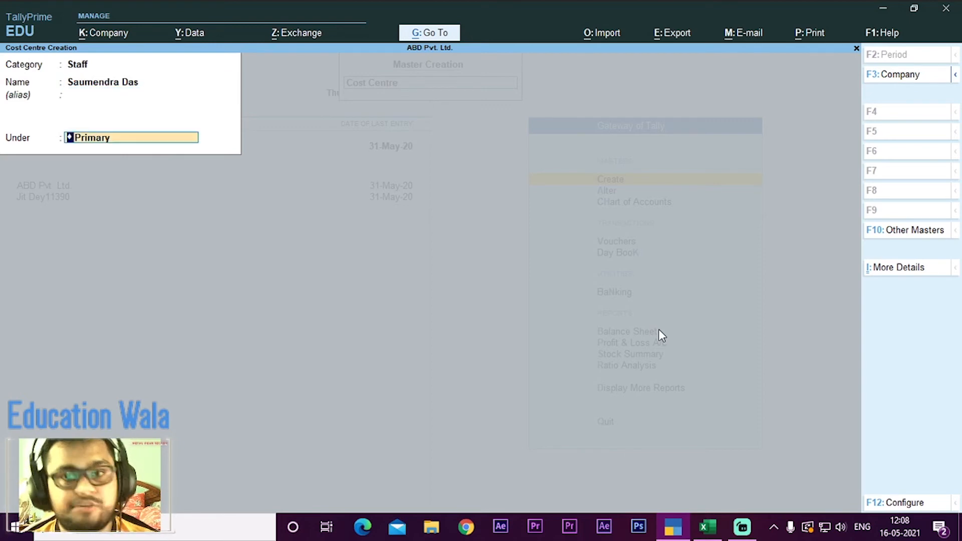
pyautogui.press('Return')
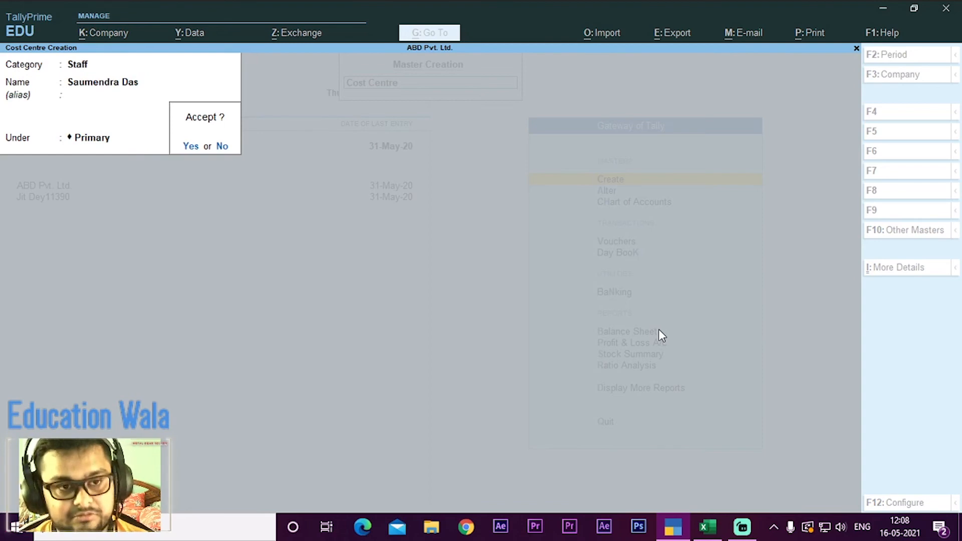
pyautogui.press('Return')
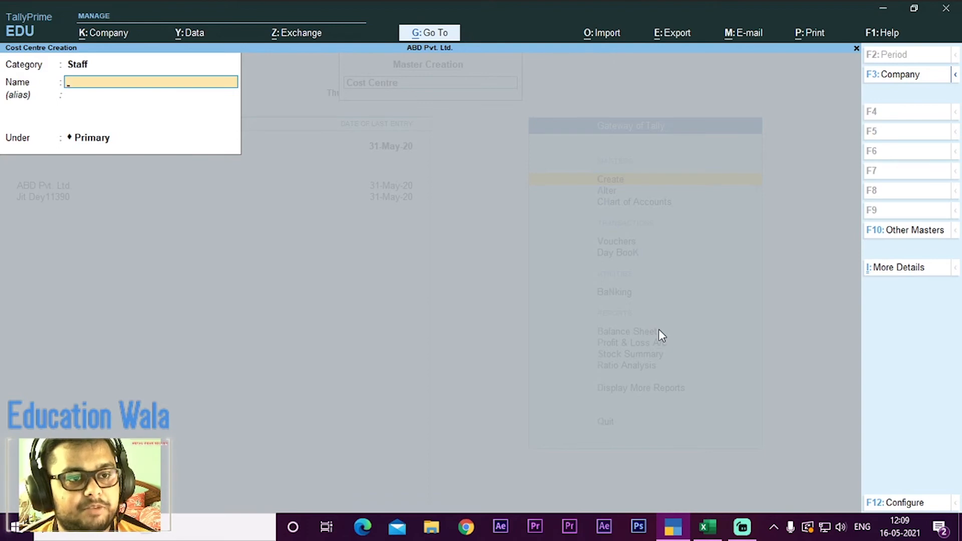
# Step: Look up the 30% staff member in the Excel worksheet and save a Staff cost centre under Primary with that person's full name
pyautogui.hotkey('alt', 'Tab')
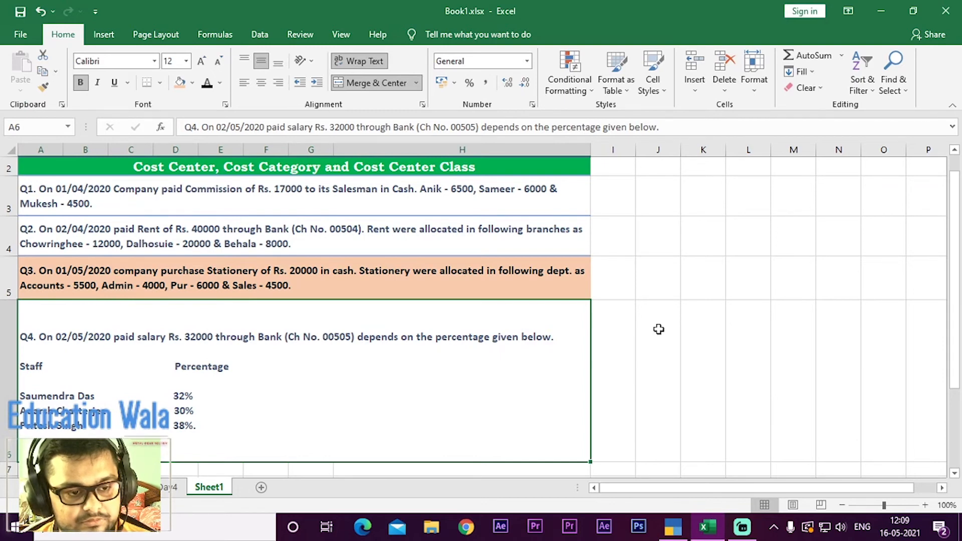
pyautogui.hotkey('alt', 'Tab')
pyautogui.write('A')
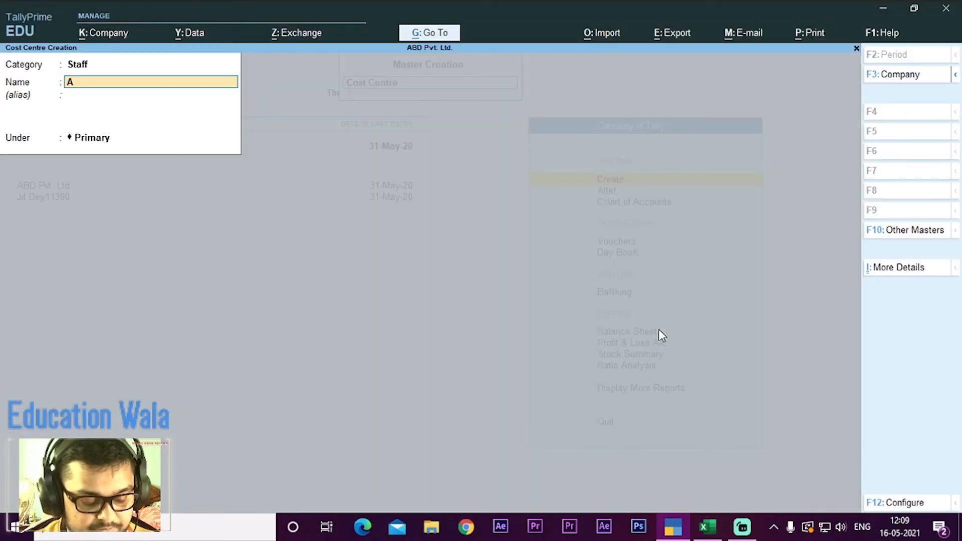
pyautogui.write('dr')
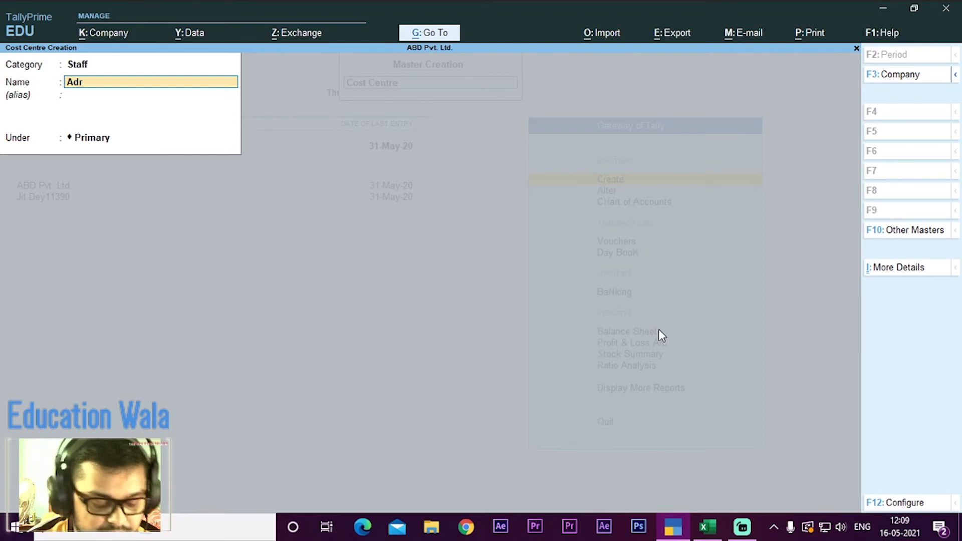
pyautogui.write('sh')
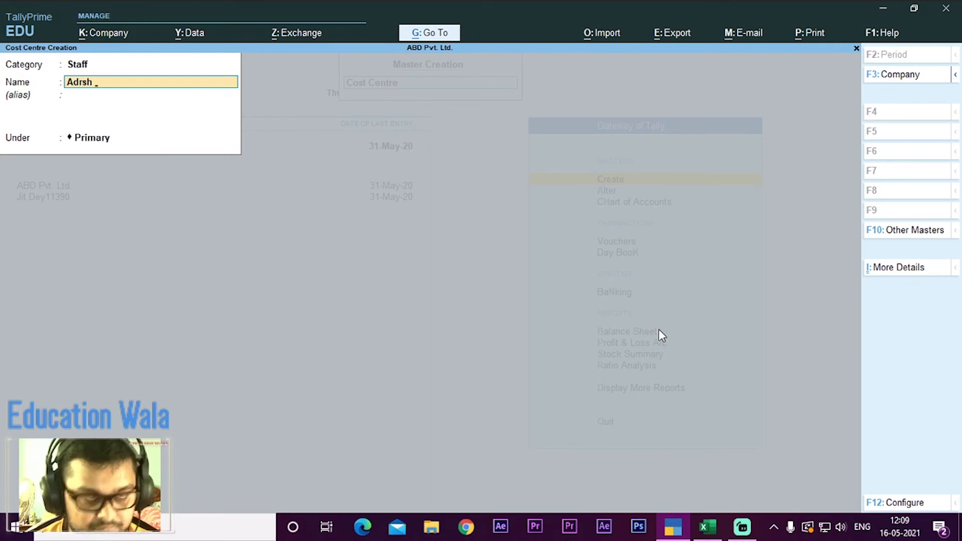
pyautogui.write(' Chatt')
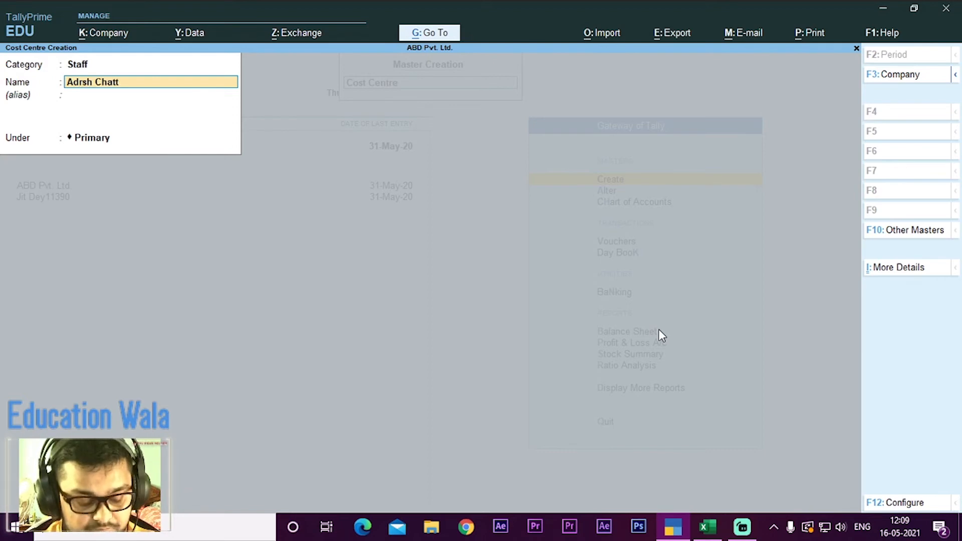
pyautogui.write('erjee')
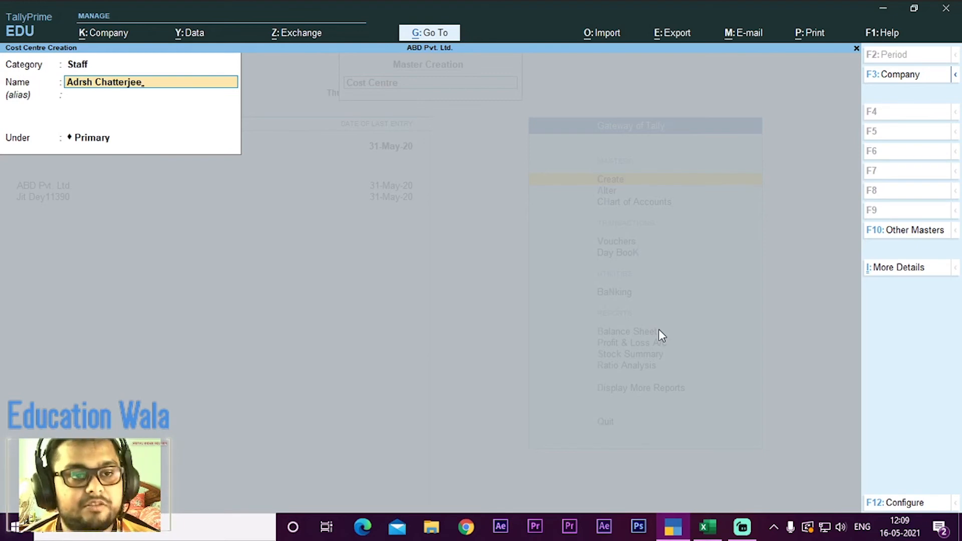
pyautogui.press('Return')
pyautogui.press('Return')
pyautogui.press('Return')
pyautogui.press('Return')
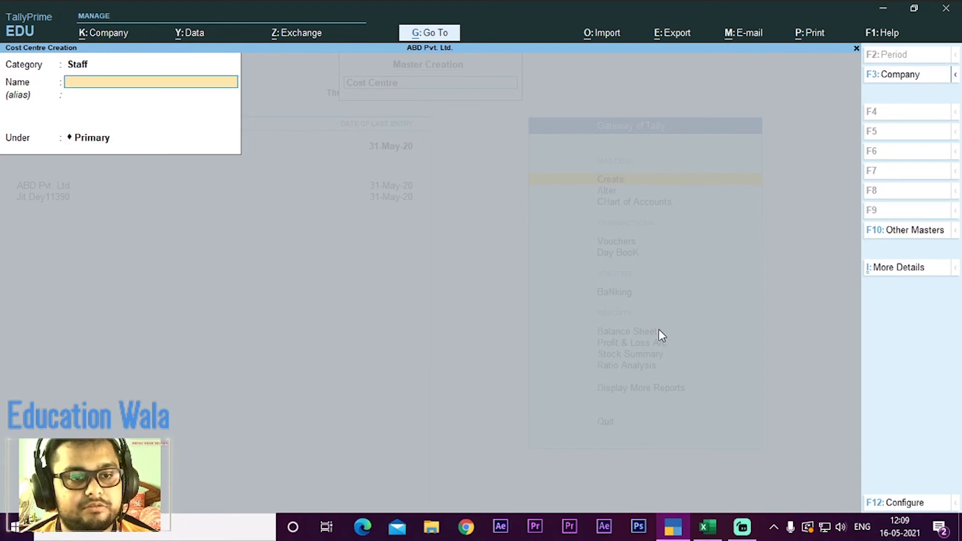
# Step: Look up the 38% staff member in the Excel worksheet, save a Staff cost centre under Primary with that person's full name, and return to the masters list
pyautogui.hotkey('alt', 'Tab')
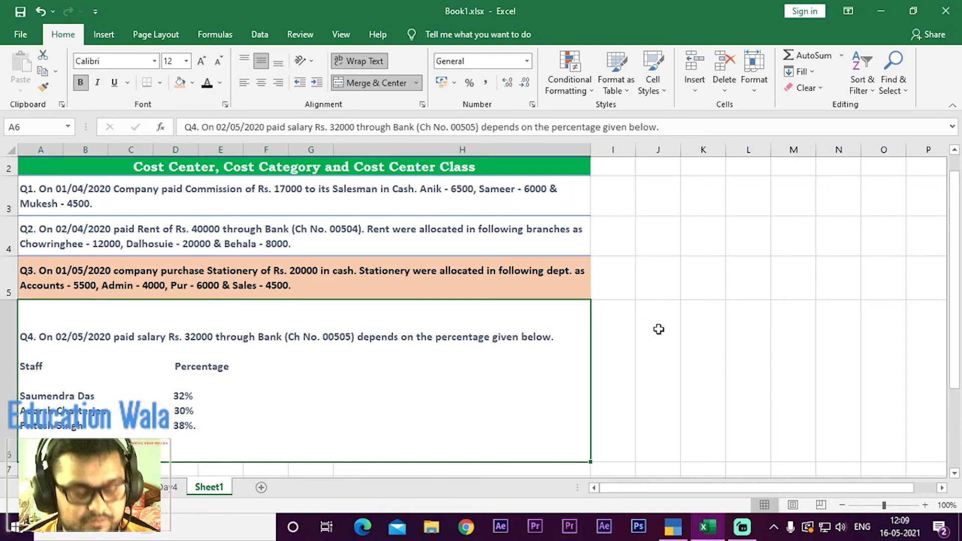
pyautogui.hotkey('alt', 'Tab')
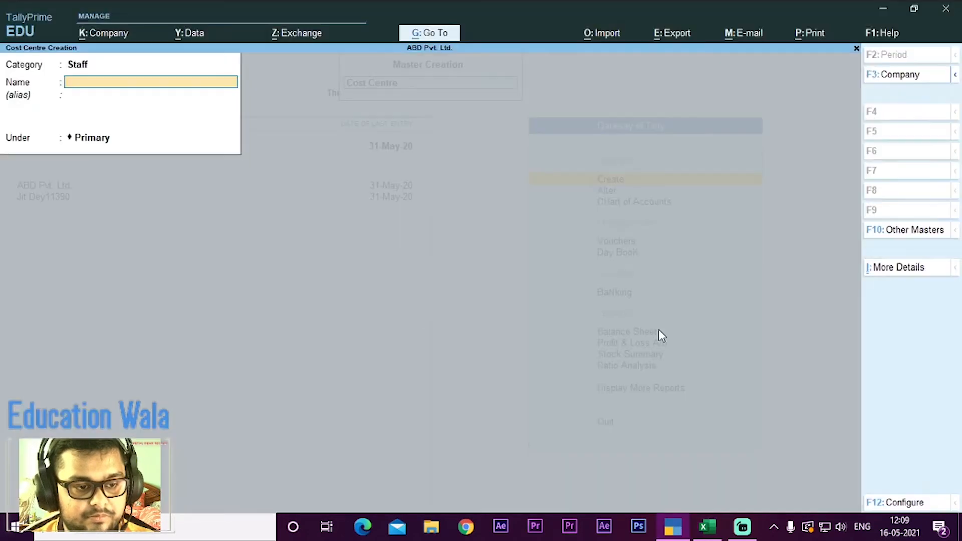
pyautogui.write('Pri')
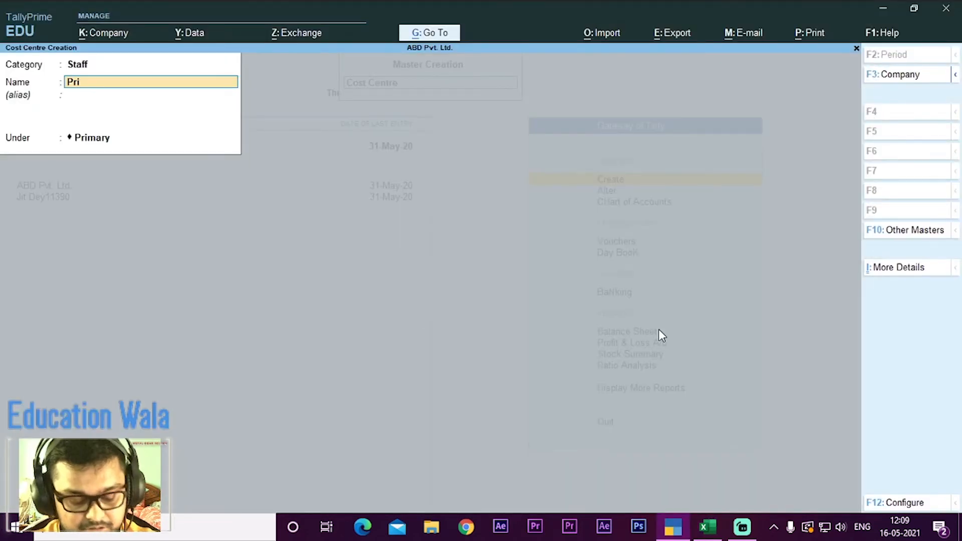
pyautogui.write('tesh S')
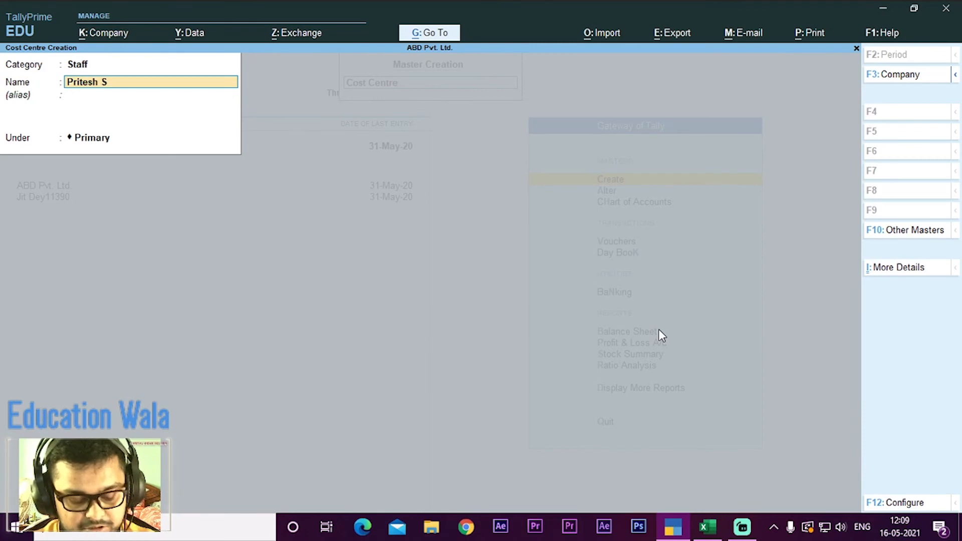
pyautogui.write('ingh')
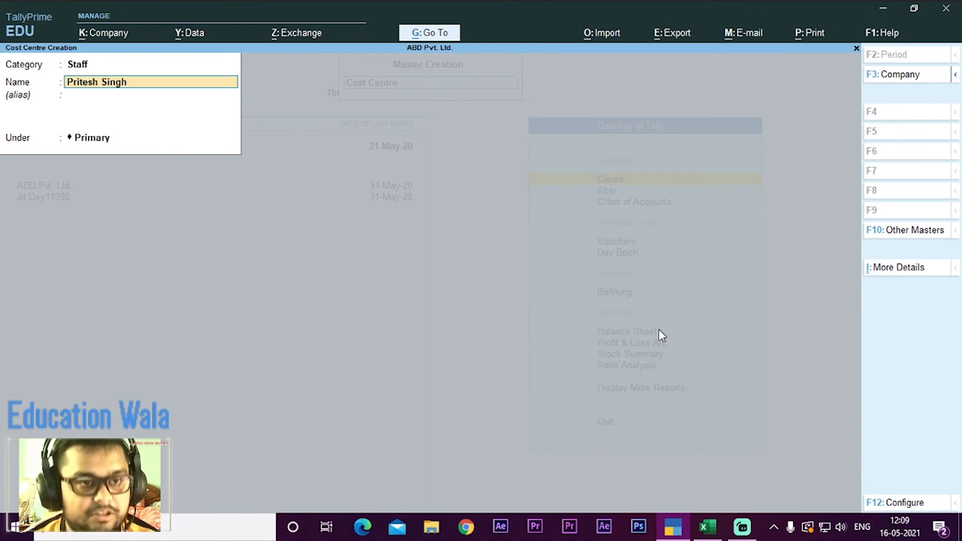
pyautogui.press('Return')
pyautogui.press('Return')
pyautogui.press('Return')
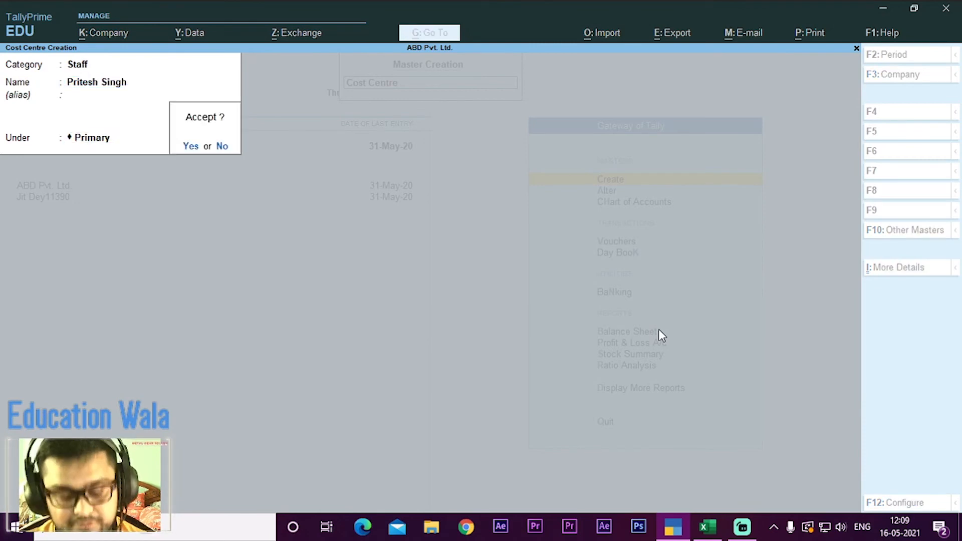
pyautogui.press('Return')
pyautogui.press('Escape')
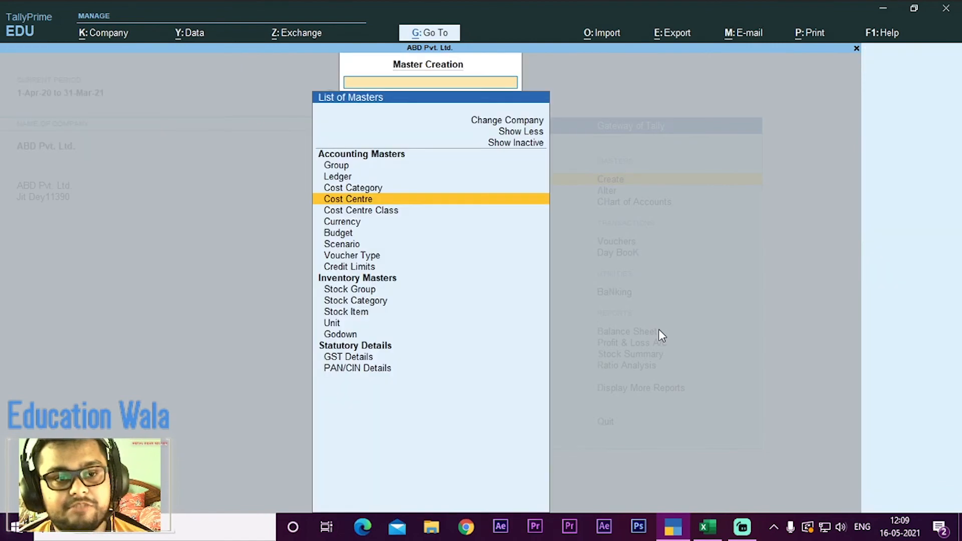
# Step: Start a cost centre class named Staffs and choose Staff as its cost category
pyautogui.press('Down')
pyautogui.press('Return')
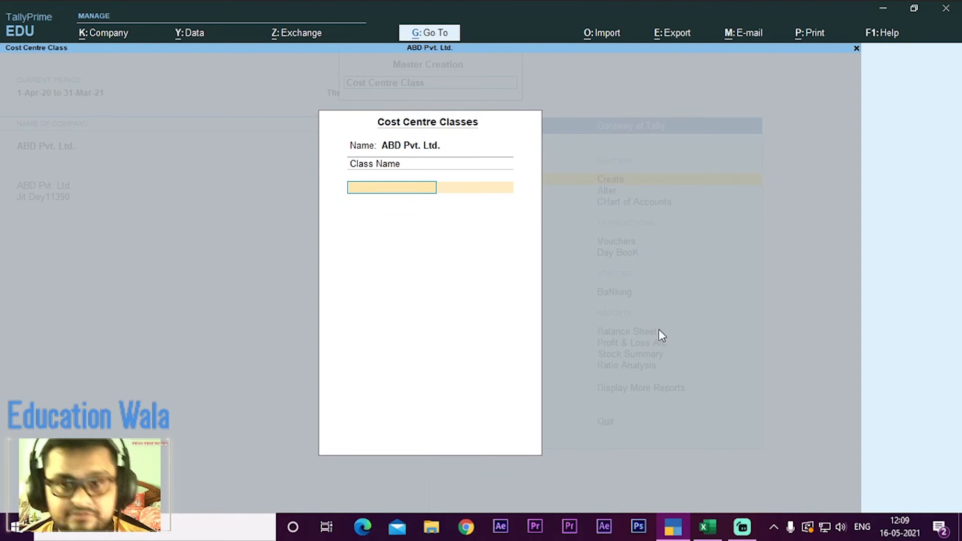
pyautogui.write('Sa')
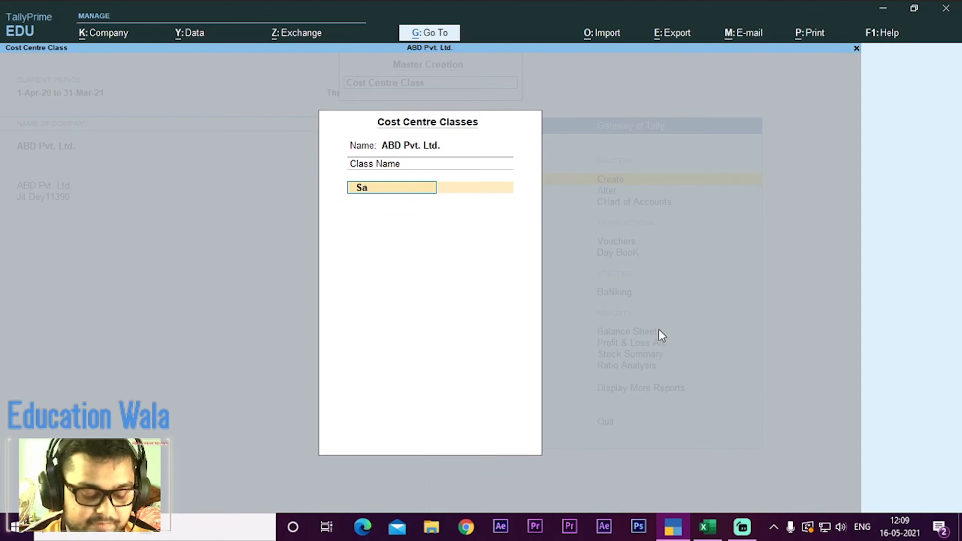
pyautogui.press('BackSpace')
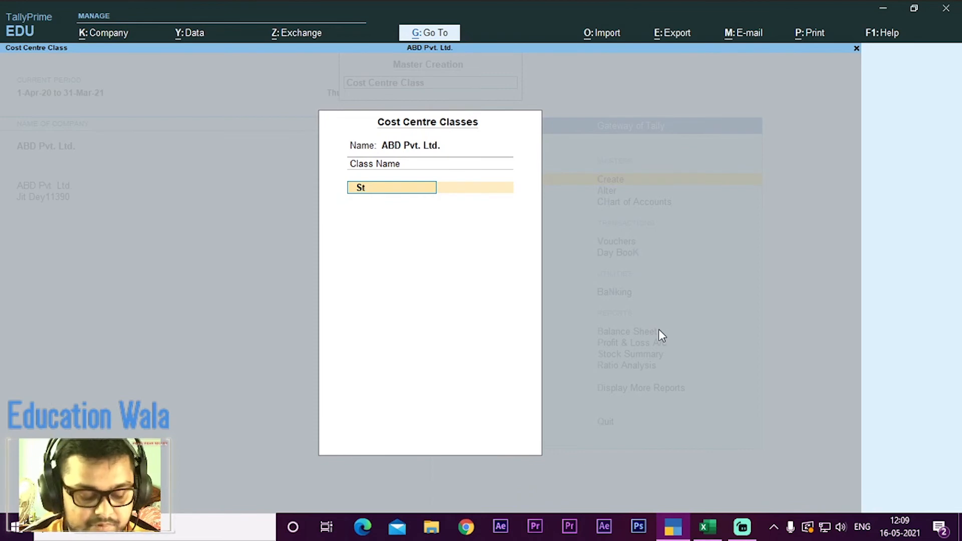
pyautogui.write('ta')
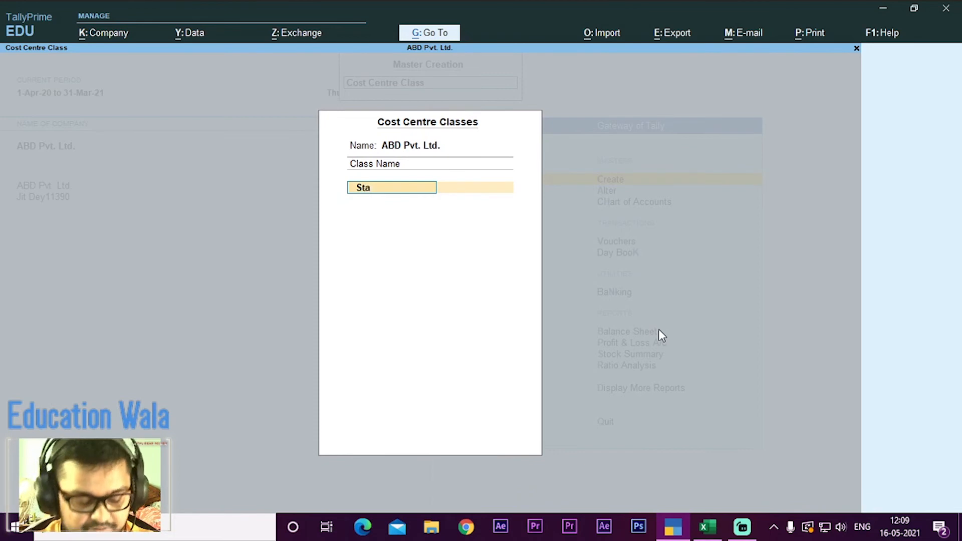
pyautogui.write('ffs')
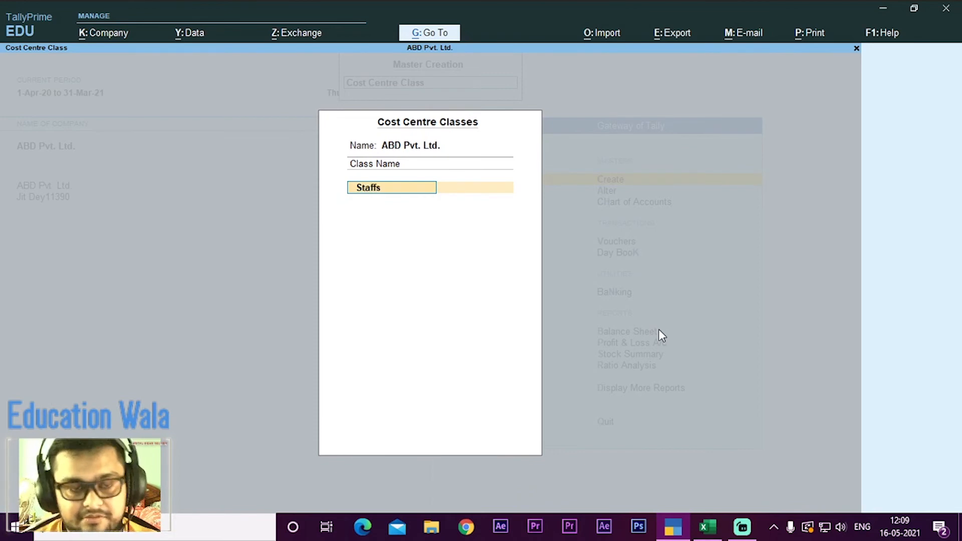
pyautogui.press('Return')
pyautogui.press('Down')
pyautogui.press('Down')
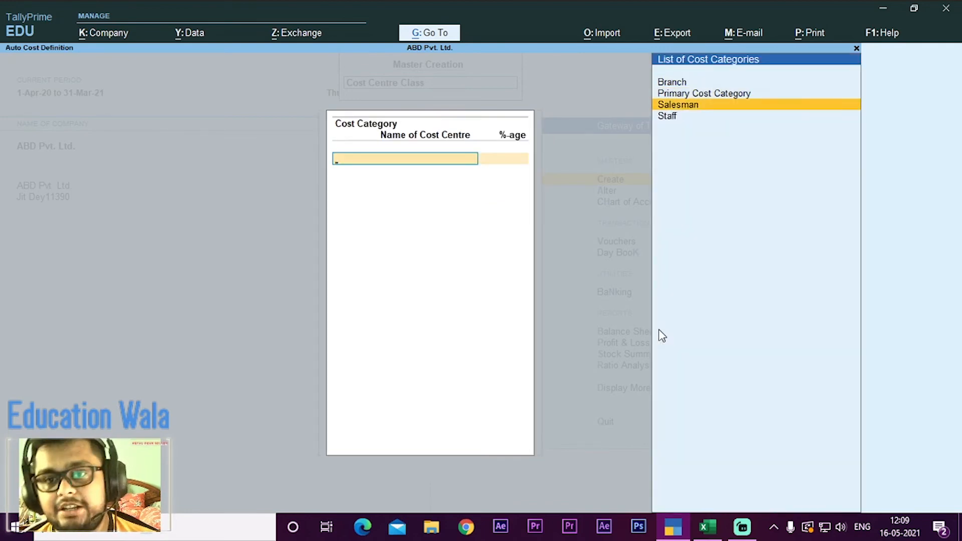
pyautogui.press('Down')
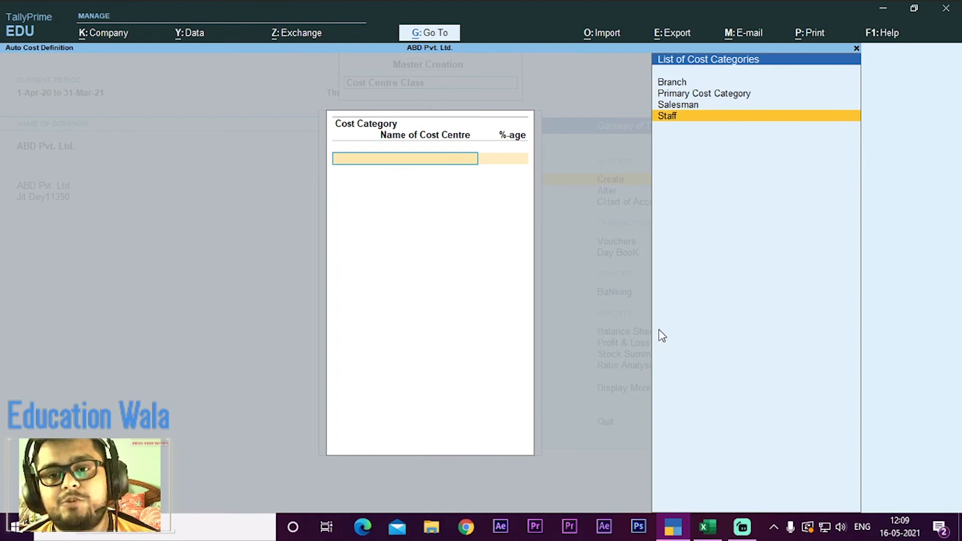
pyautogui.press('Return')
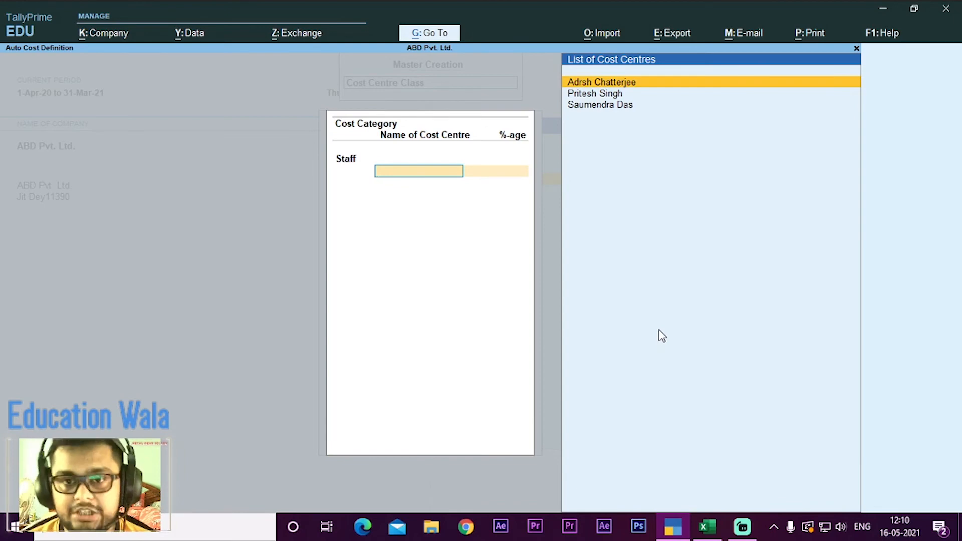
# Step: Add the first staff member listed in the Excel worksheet's Q4 to the Staffs class with a 32% allocation
pyautogui.press('Down')
pyautogui.press('Down')
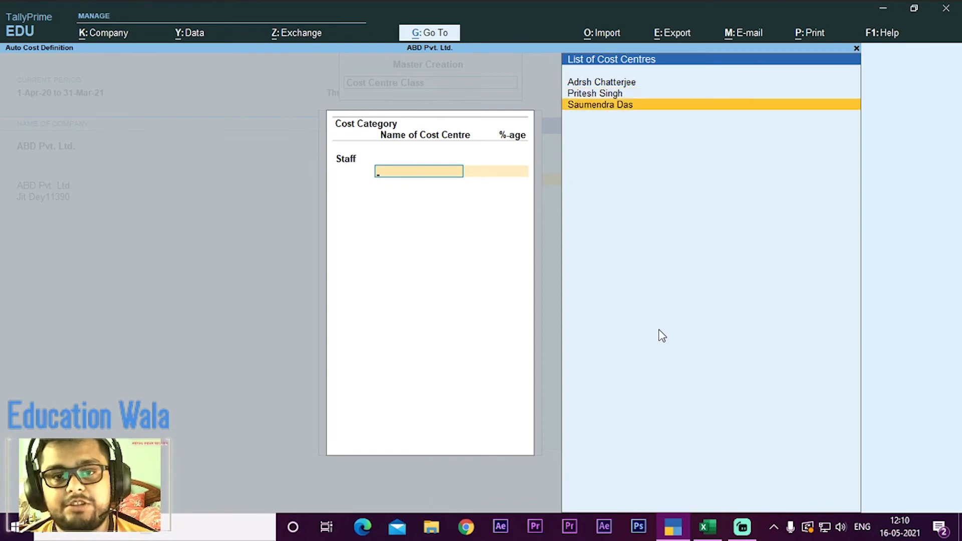
pyautogui.press('Return')
pyautogui.hotkey('alt', 'Tab')
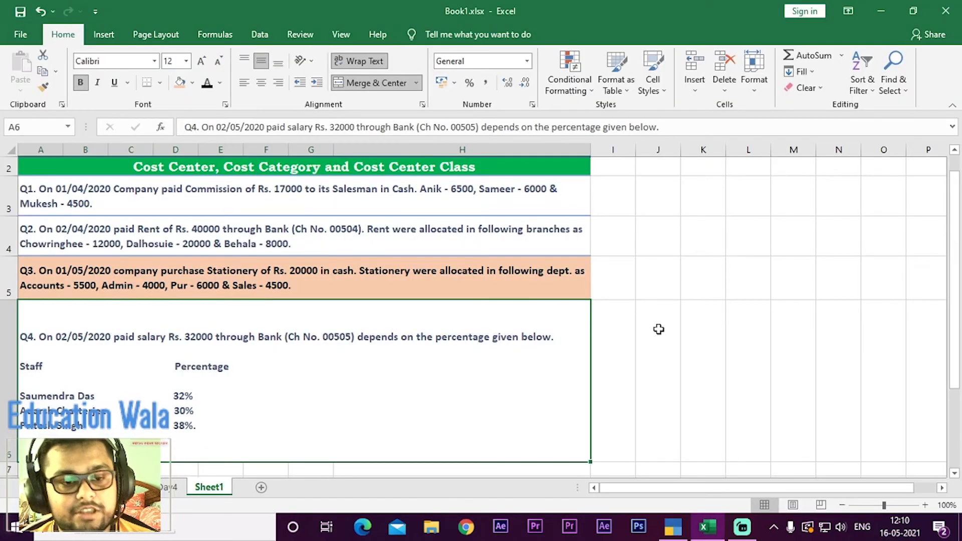
pyautogui.hotkey('alt', 'Tab')
pyautogui.press('BackSpace')
pyautogui.press('BackSpace')
pyautogui.press('BackSpace')
pyautogui.write('32')
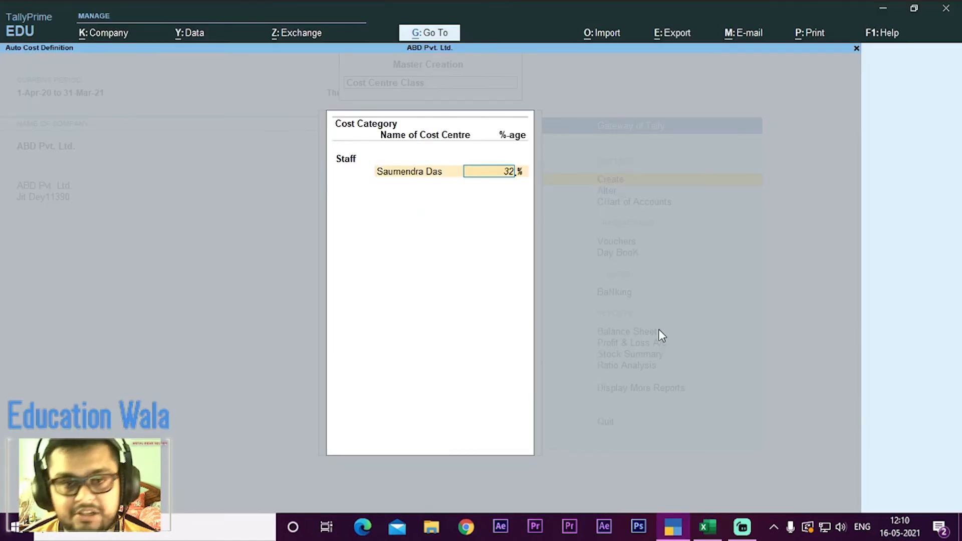
pyautogui.press('Return')
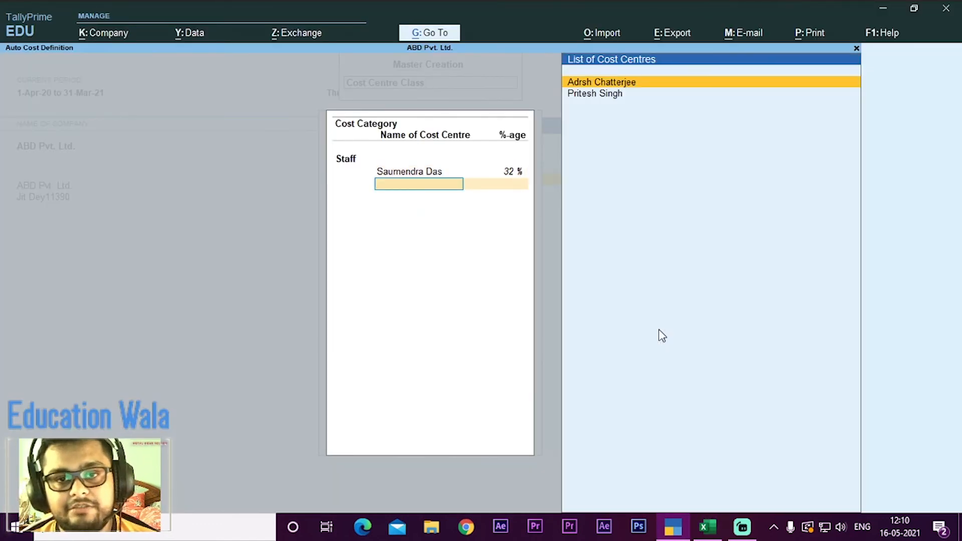
# Step: Add the second staff member listed in the worksheet to the Staffs class with a 30% allocation
pyautogui.press('Return')
pyautogui.hotkey('alt', 'Tab')
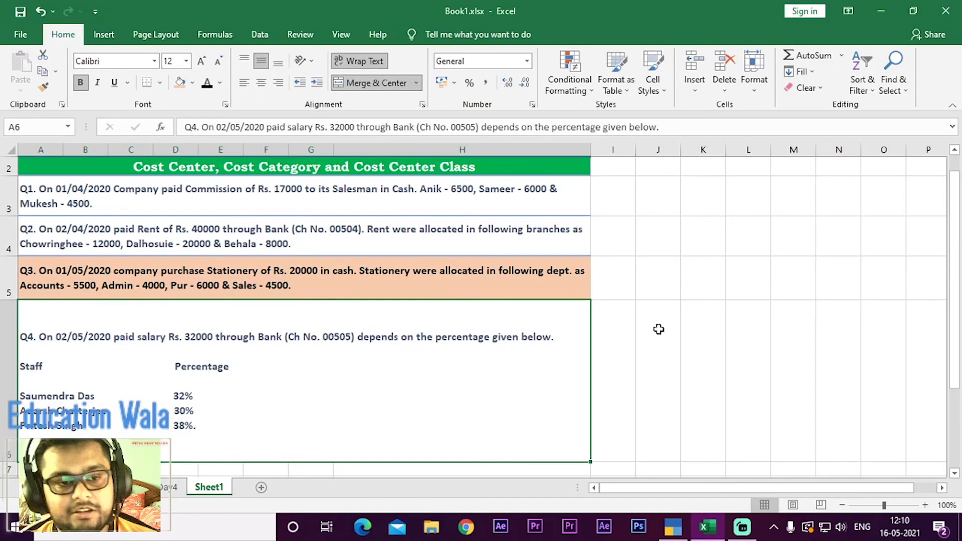
pyautogui.hotkey('alt', 'Tab')
pyautogui.press('BackSpace')
pyautogui.press('BackSpace')
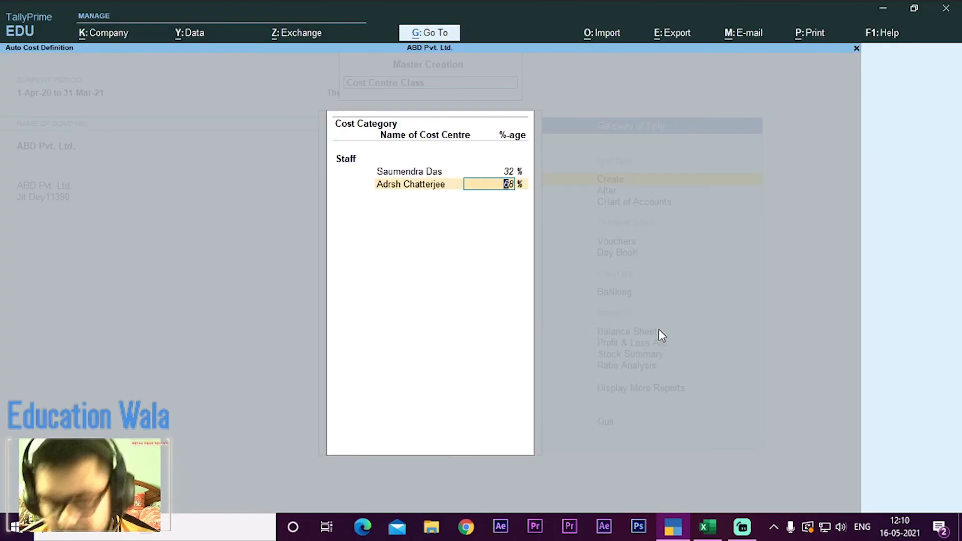
pyautogui.write('30')
pyautogui.press('Return')
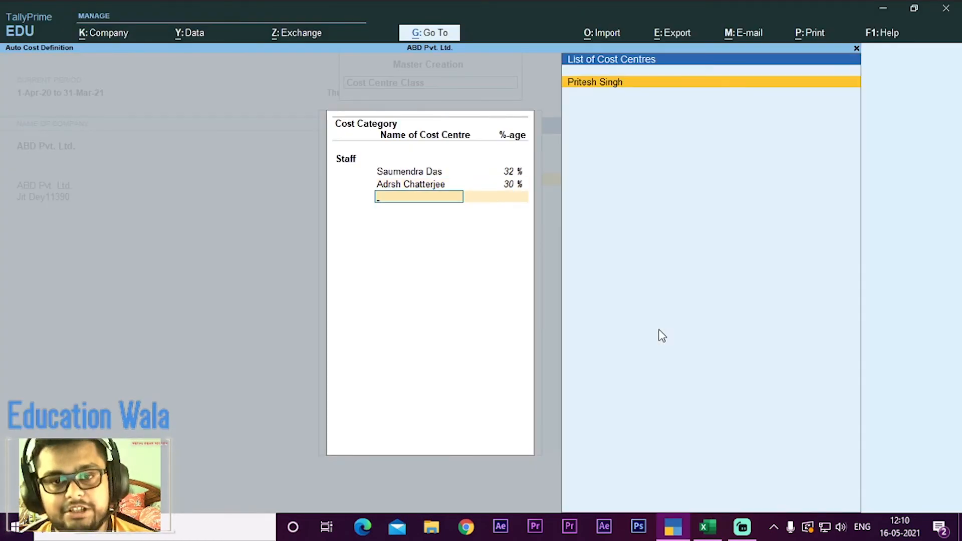
# Step: Check the last share in the worksheet, add the remaining staff member to the Staffs class at 38%, and save the class
pyautogui.hotkey('alt', 'Tab')
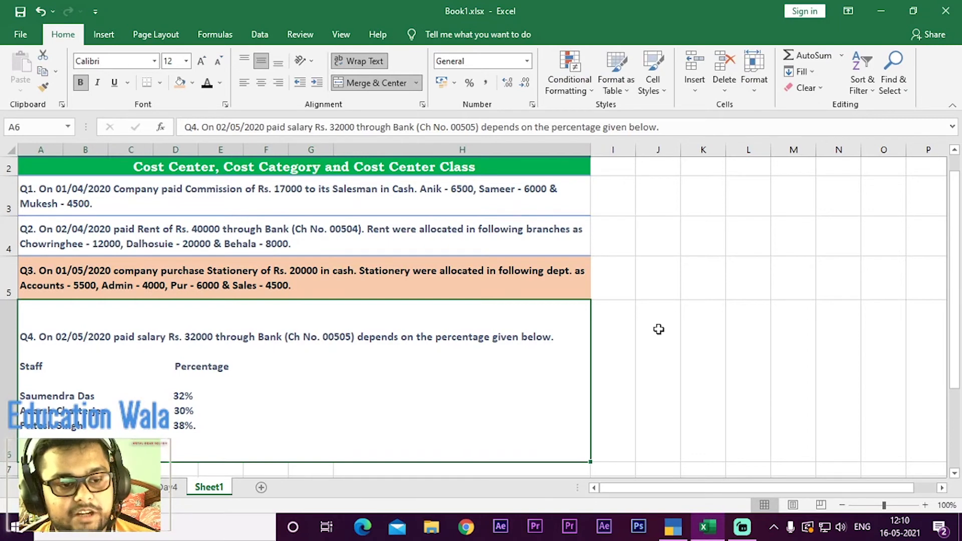
pyautogui.hotkey('alt', 'Tab')
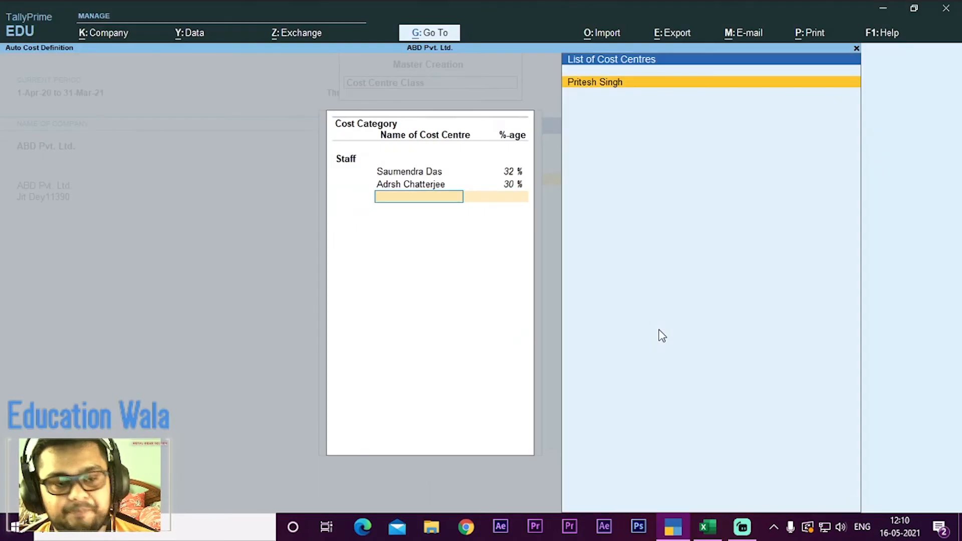
pyautogui.press('Return')
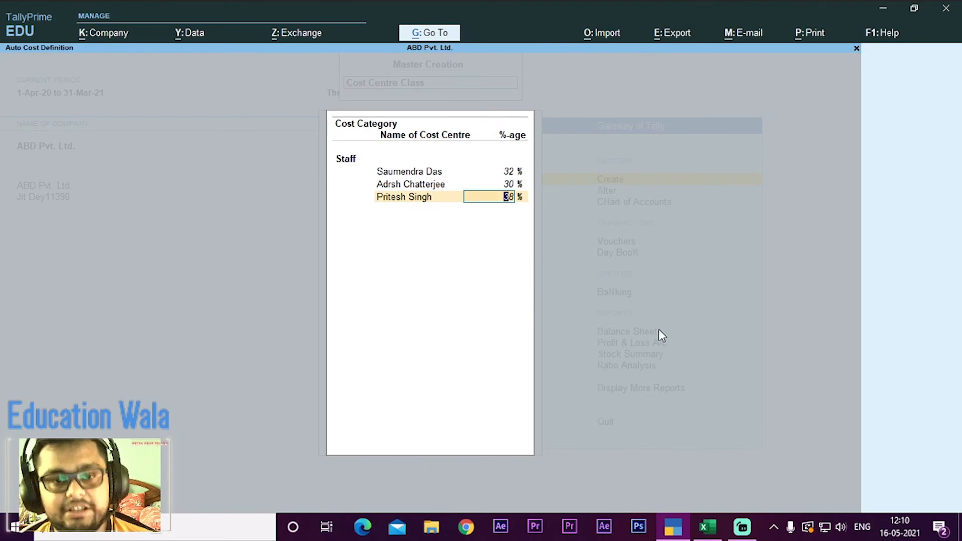
pyautogui.press('Return')
pyautogui.press('Return')
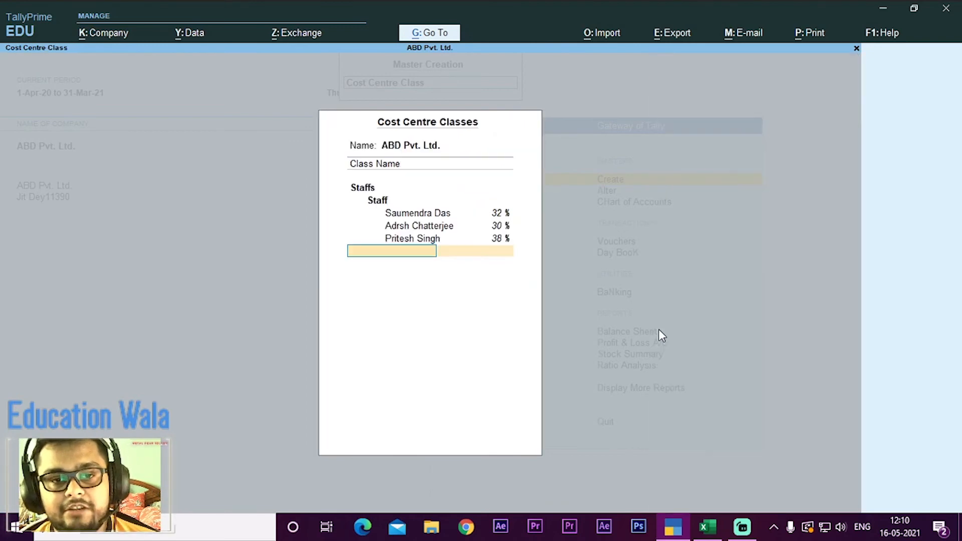
pyautogui.press('Return')
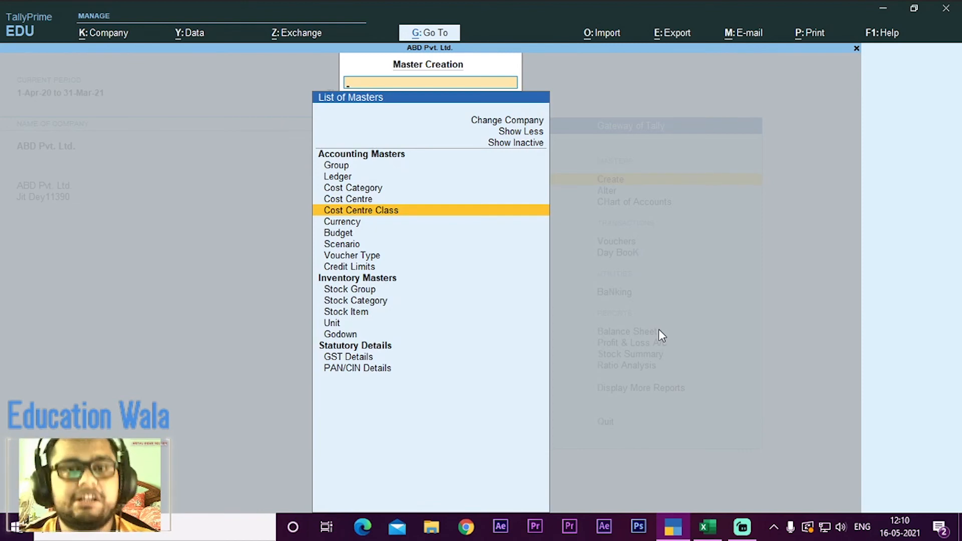
# Step: Return to the Gateway of Tally and open a new payment voucher
pyautogui.press('Escape')
pyautogui.press('Down')
pyautogui.press('Down')
pyautogui.press('Down')
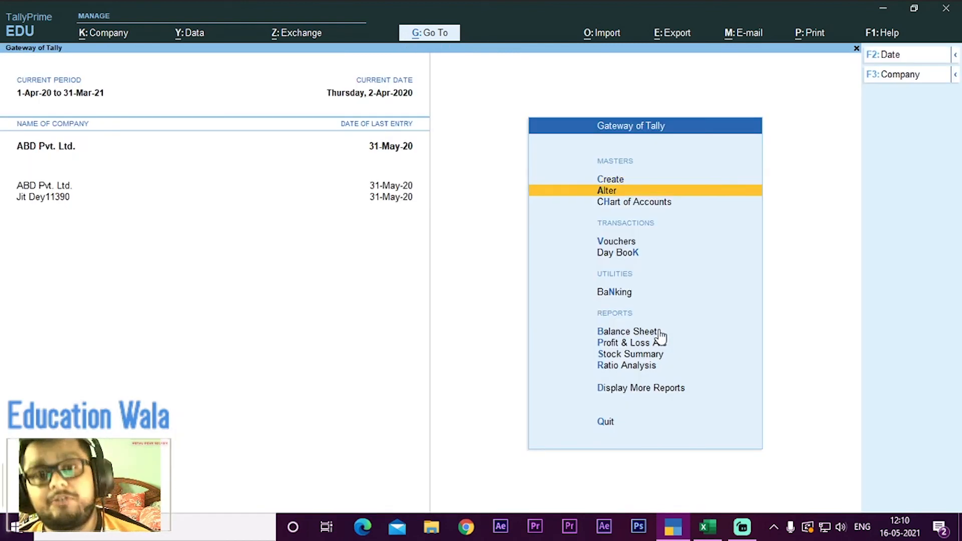
pyautogui.press('Return')
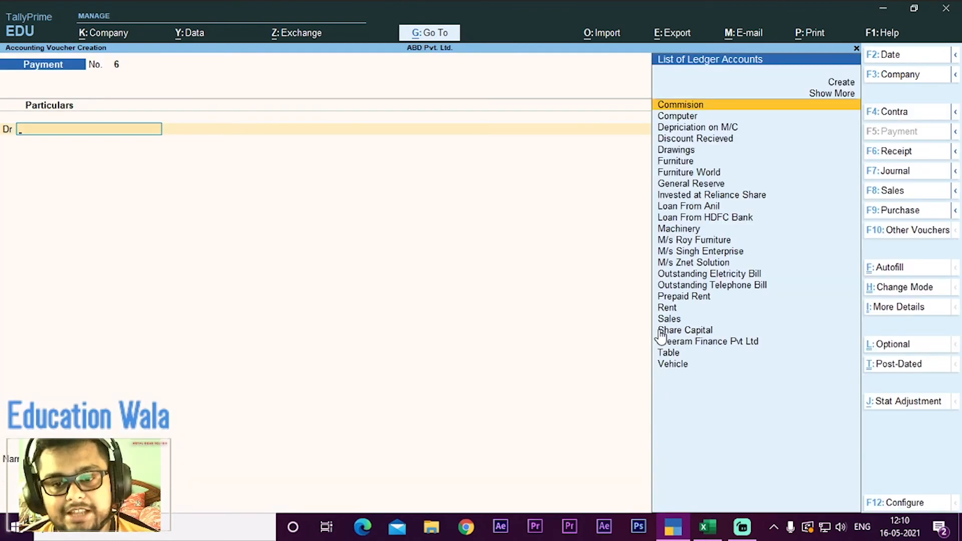
# Step: Look for a salary ledger for the debit line and review the Q4 salary transaction in the Excel worksheet
pyautogui.write('S')
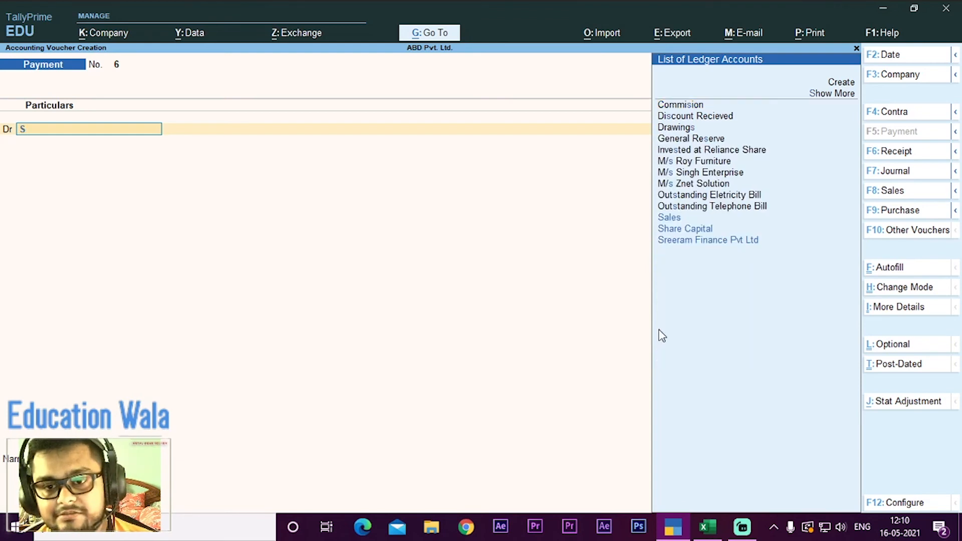
pyautogui.press('BackSpace')
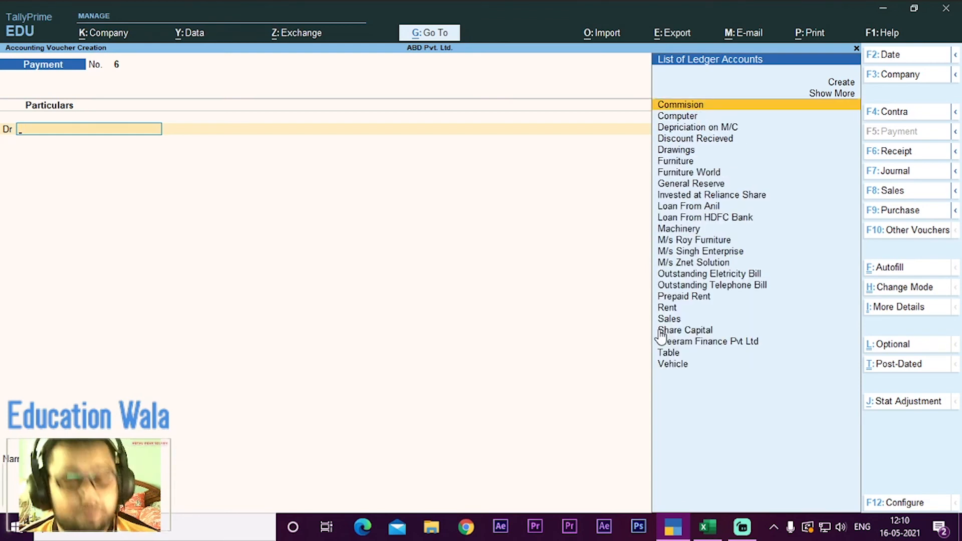
pyautogui.hotkey('alt', 'Tab')
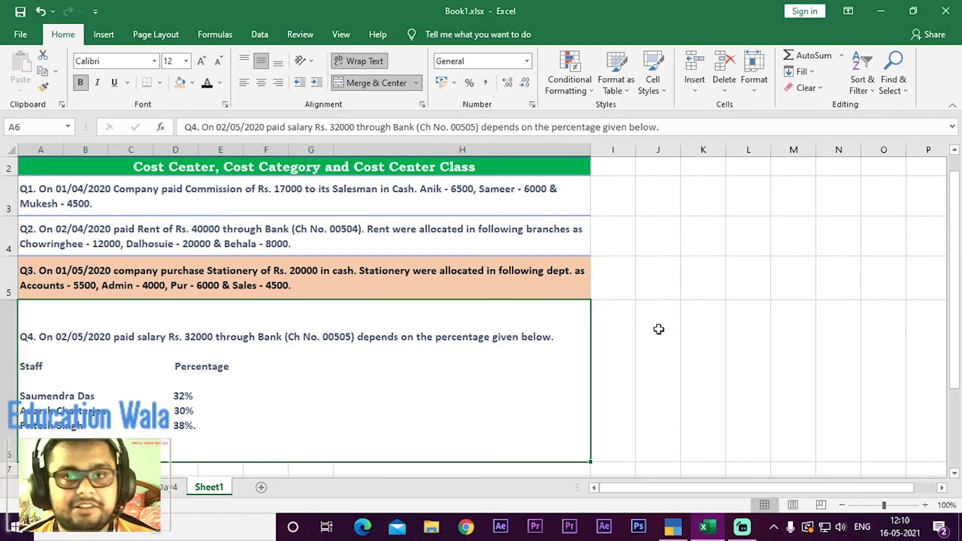
pyautogui.hotkey('alt', 'Tab')
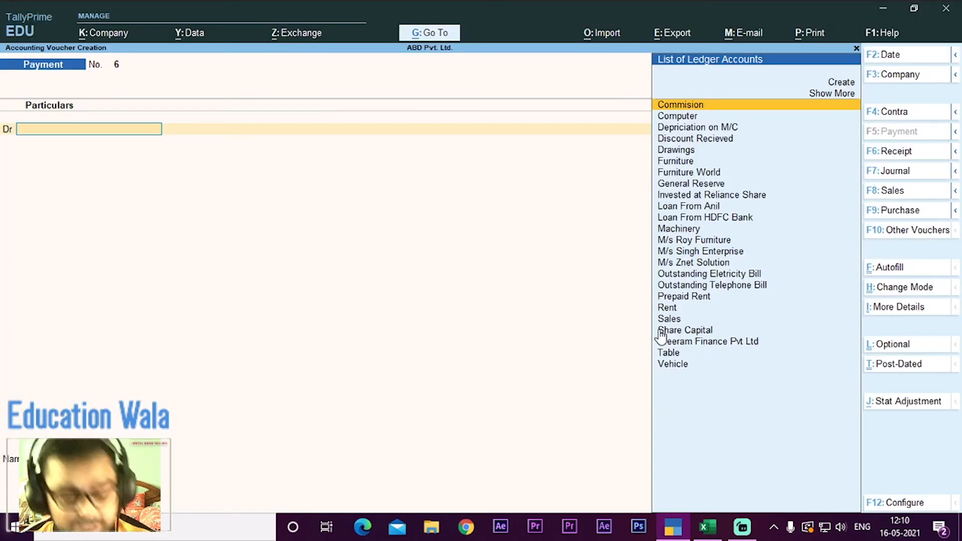
# Step: Start a new ledger from the payment voucher's debit line and name it Salary
pyautogui.press('alt')
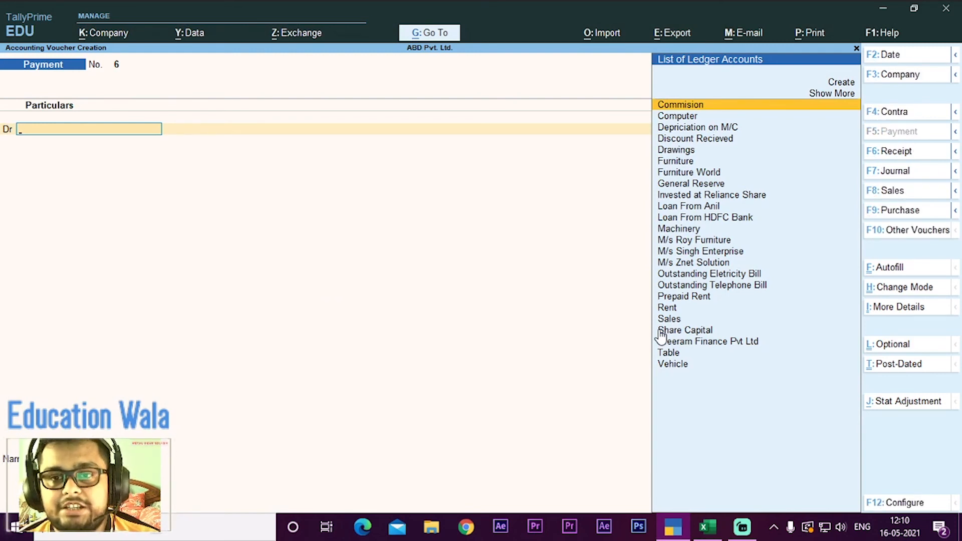
pyautogui.hotkey('alt', 'c')
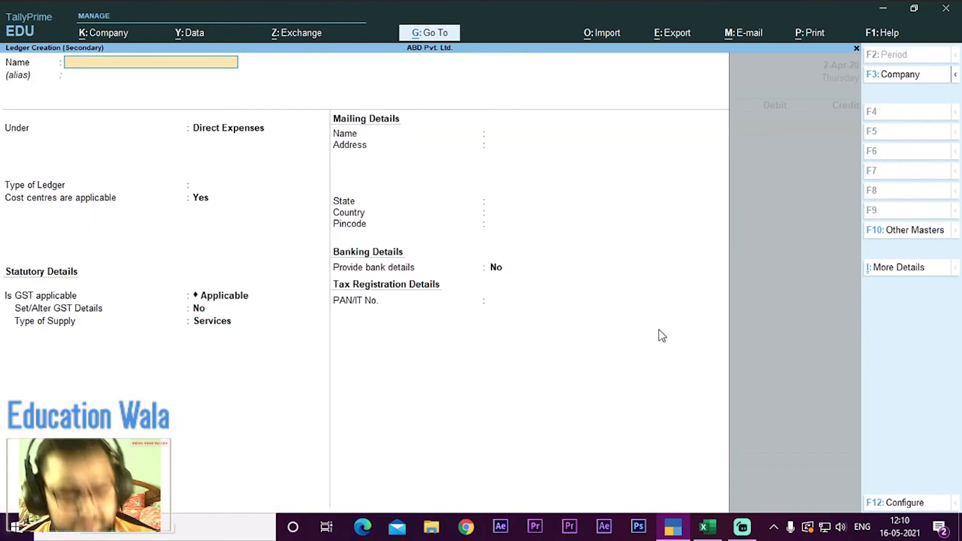
pyautogui.write('Sala')
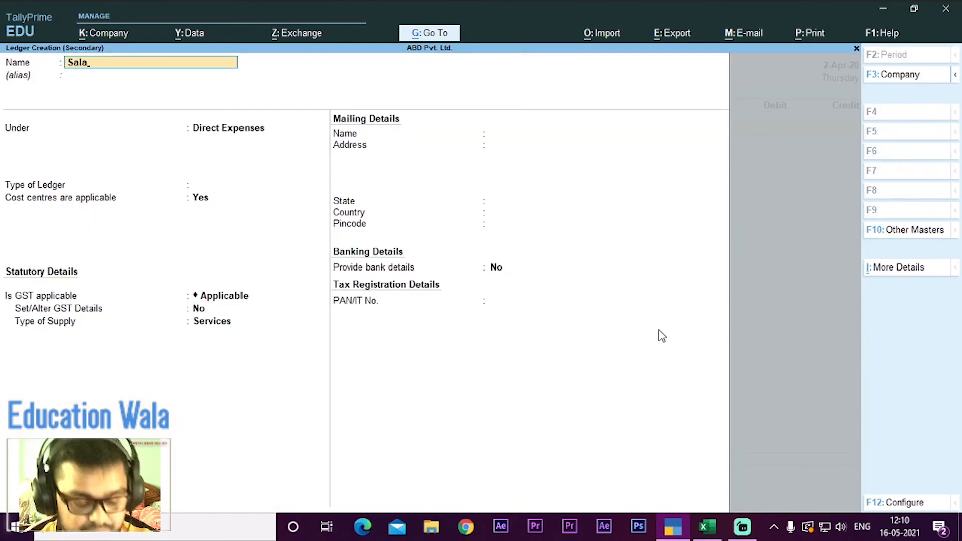
pyautogui.write('ry')
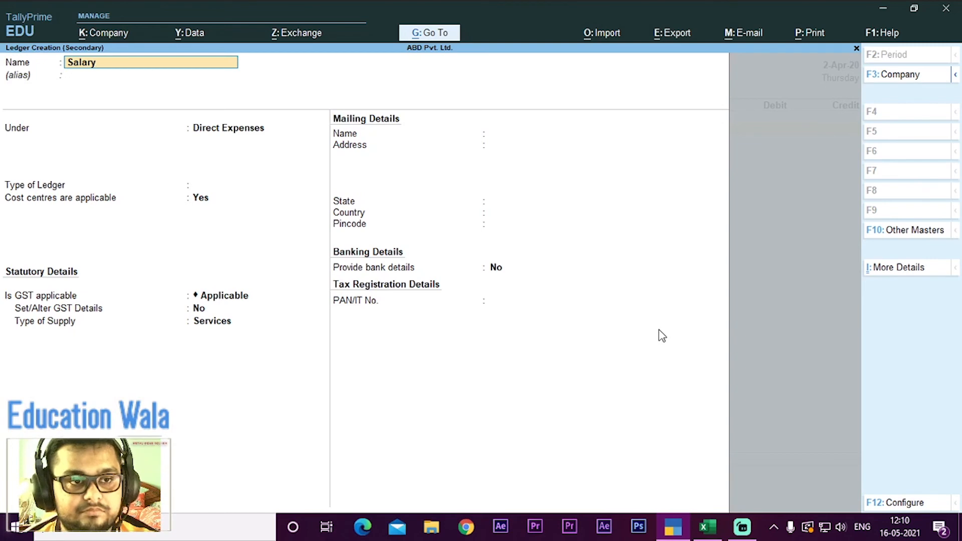
pyautogui.press('Return')
pyautogui.press('Return')
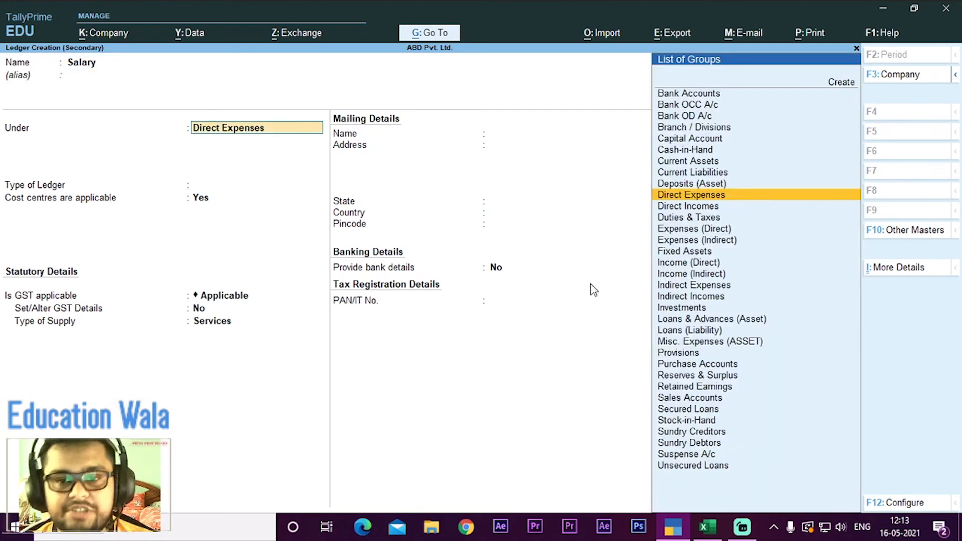
# Step: Place the Salary ledger under Indirect Expenses with the ledger type Not Applicable
pyautogui.write('I')
pyautogui.press('Down')
pyautogui.press('Down')
pyautogui.press('Down')
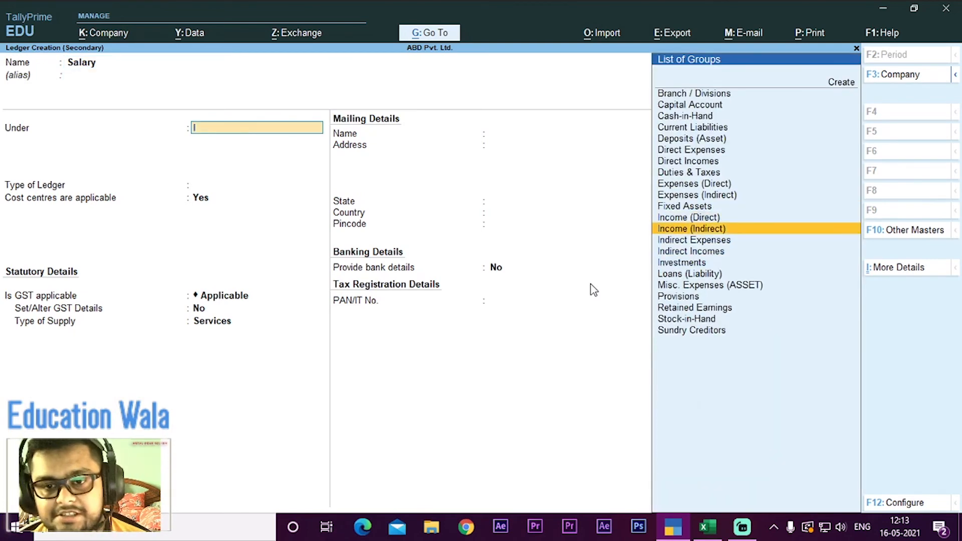
pyautogui.press('Return')
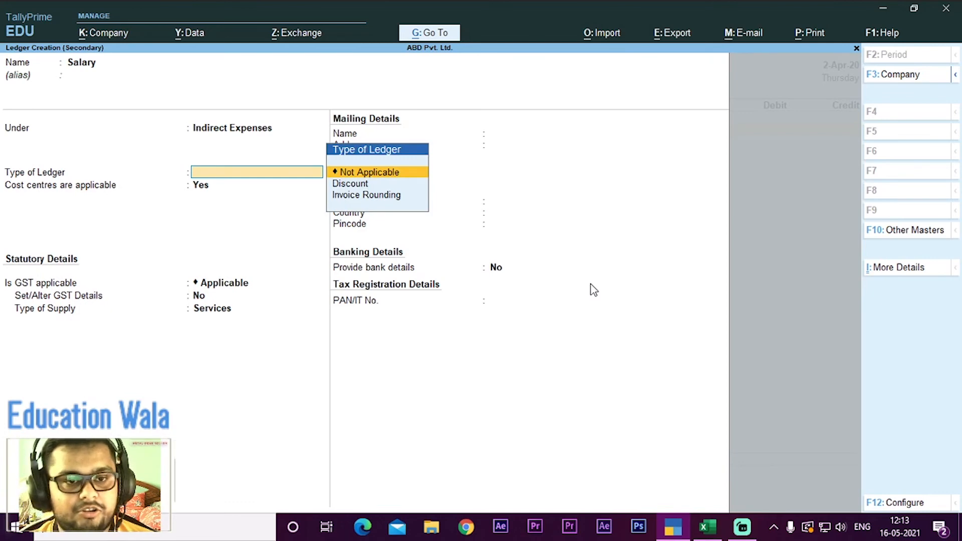
pyautogui.press('Return')
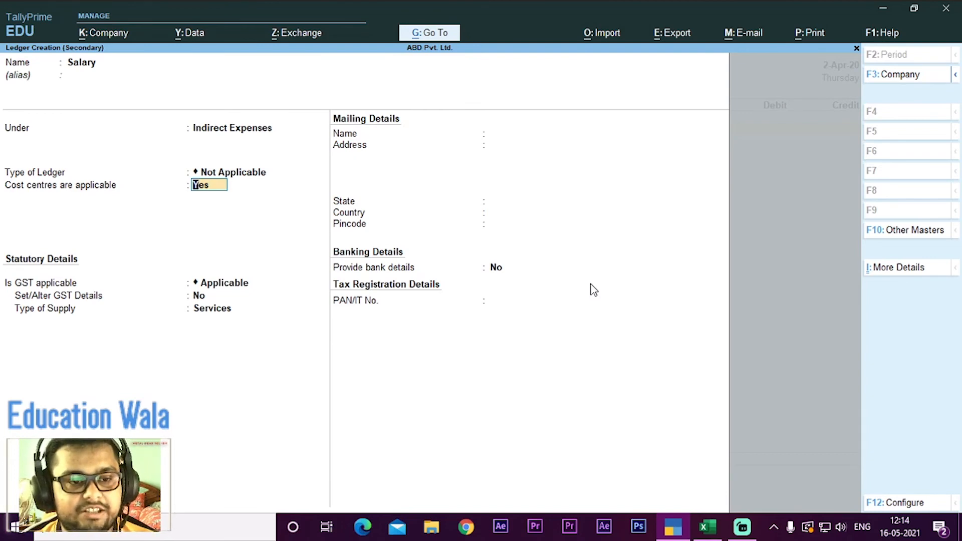
# Step: Keep cost centres applicable for the Salary ledger and set GST applicability to Not Applicable
pyautogui.press('Return')
pyautogui.press('Down')
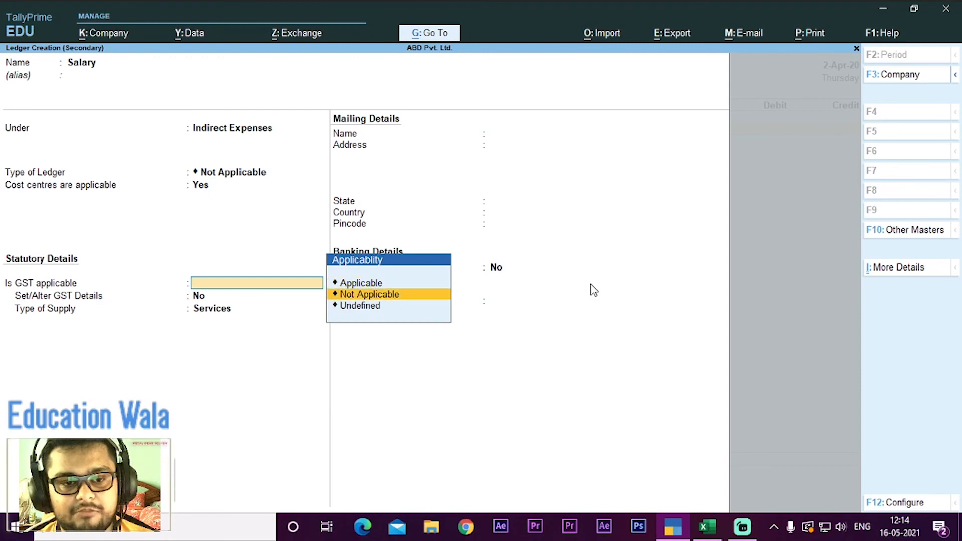
pyautogui.press('Return')
pyautogui.press('Return')
pyautogui.press('Return')
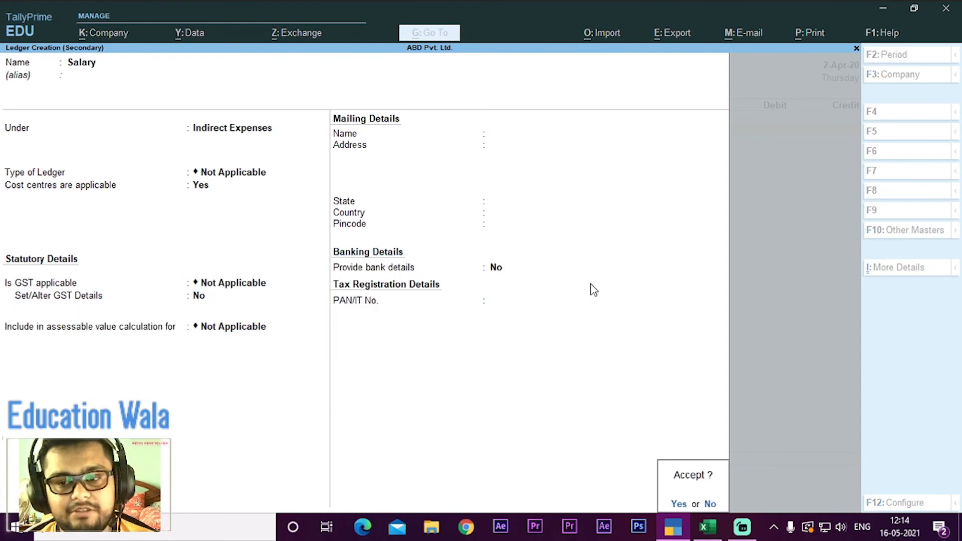
# Step: Hold off saving the Salary ledger and look through its additional ledger details
pyautogui.press('Escape')
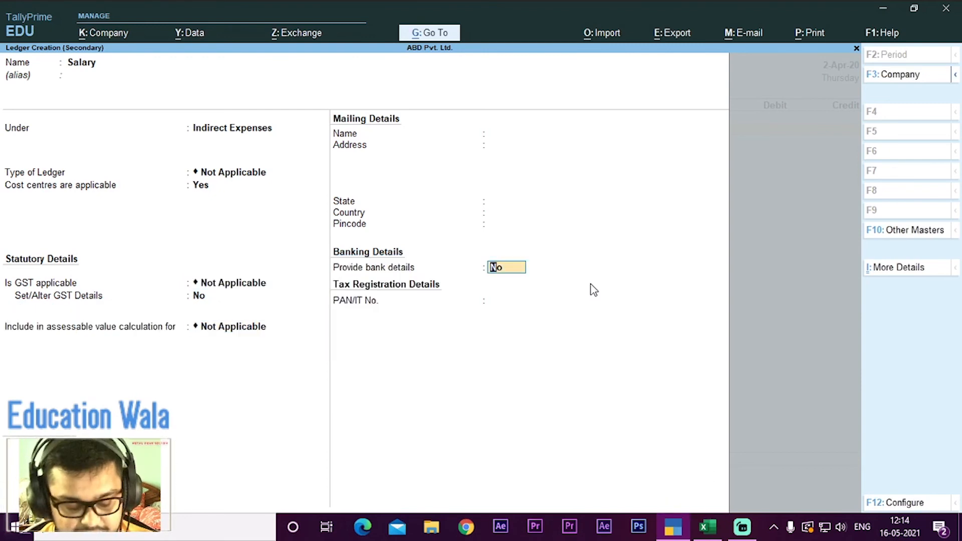
pyautogui.press('alt')
pyautogui.hotkey('ctrl', 'i')
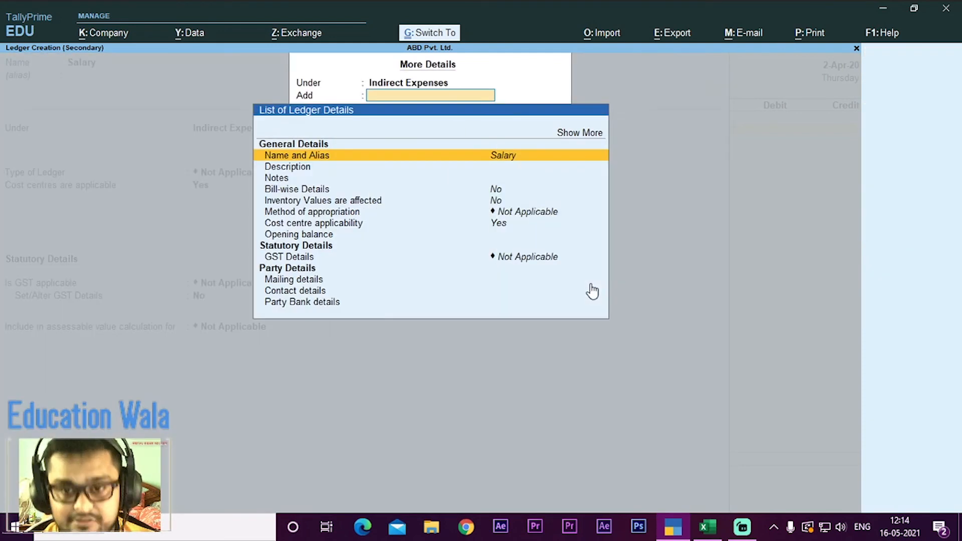
pyautogui.press('Down')
pyautogui.press('Down')
pyautogui.press('Down')
pyautogui.press('Down')
pyautogui.press('Down')
pyautogui.press('Down')
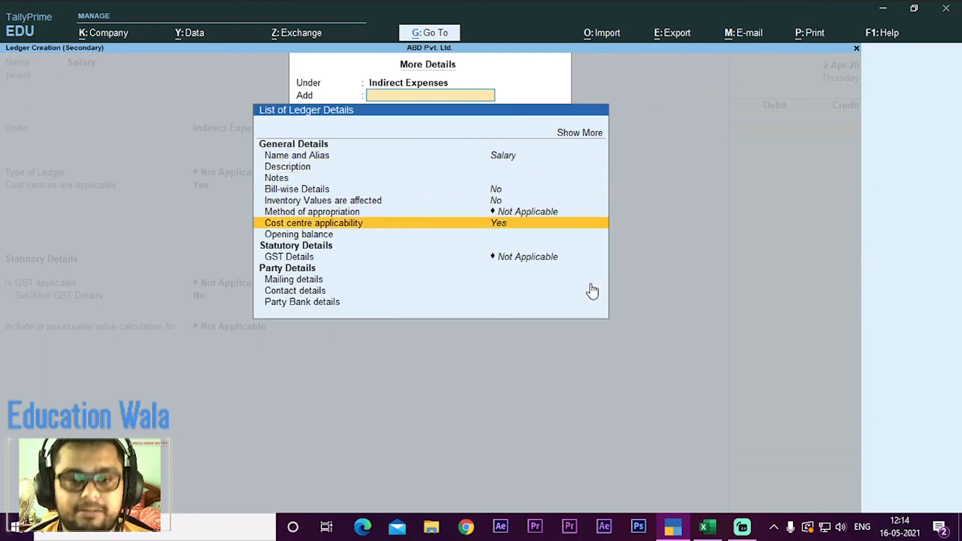
pyautogui.press('Up')
pyautogui.press('Up')
pyautogui.press('Up')
pyautogui.press('Up')
pyautogui.press('Up')
pyautogui.press('Up')
pyautogui.press('Up')
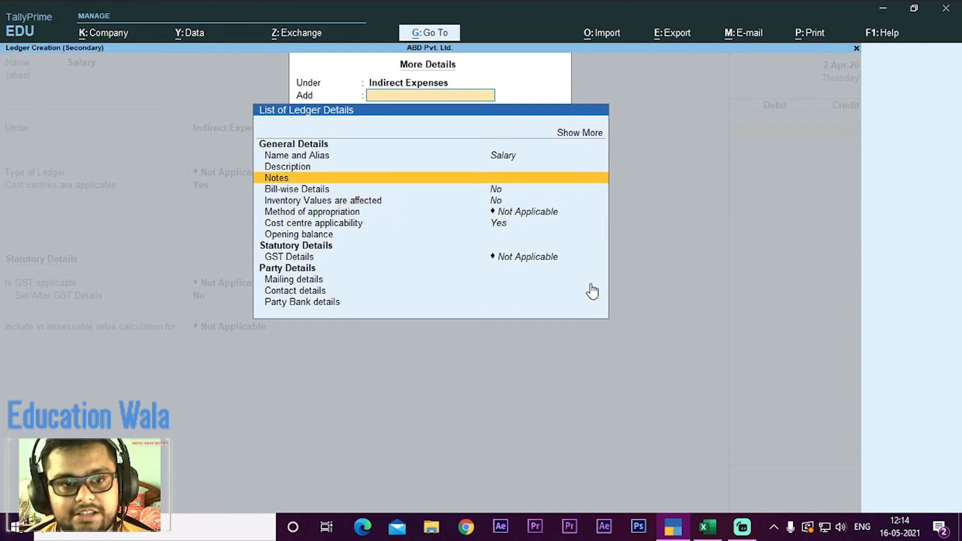
# Step: Expand the ledger details list to include inactive entries, examine its general and statutory options, and return to the ledger form
pyautogui.press('Return')
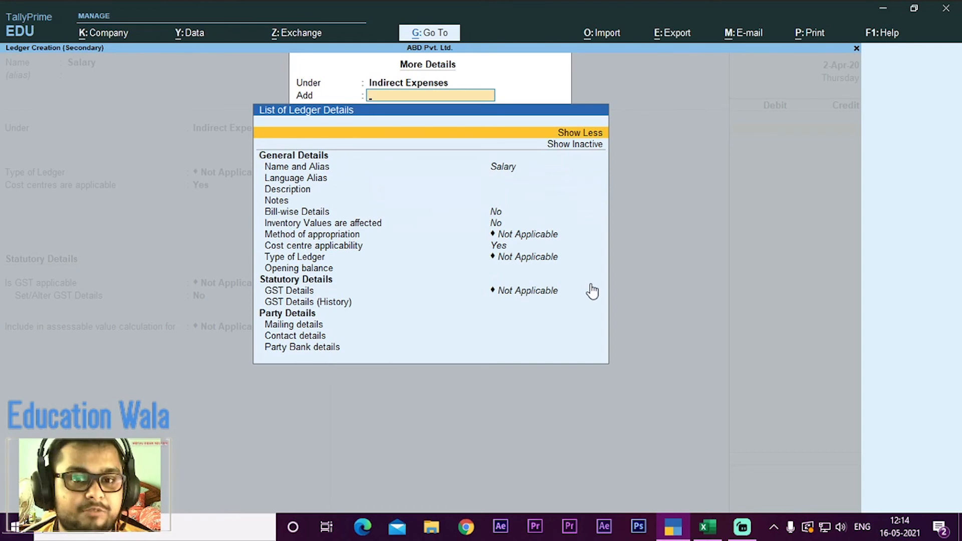
pyautogui.press('Down')
pyautogui.press('Return')
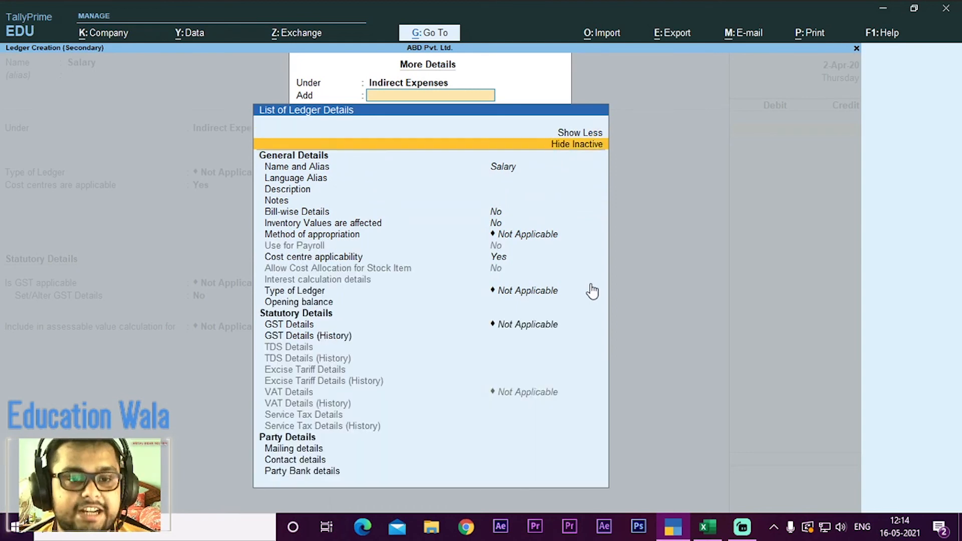
pyautogui.press('Down')
pyautogui.press('Down')
pyautogui.press('Down')
pyautogui.press('Down')
pyautogui.press('Down')
pyautogui.press('Down')
pyautogui.press('Down')
pyautogui.press('Down')
pyautogui.press('Down')
pyautogui.press('Down')
pyautogui.press('Down')
pyautogui.press('Down')
pyautogui.press('Down')
pyautogui.press('Down')
pyautogui.press('Down')
pyautogui.press('Down')
pyautogui.press('Down')
pyautogui.press('Down')
pyautogui.press('Down')
pyautogui.press('Down')
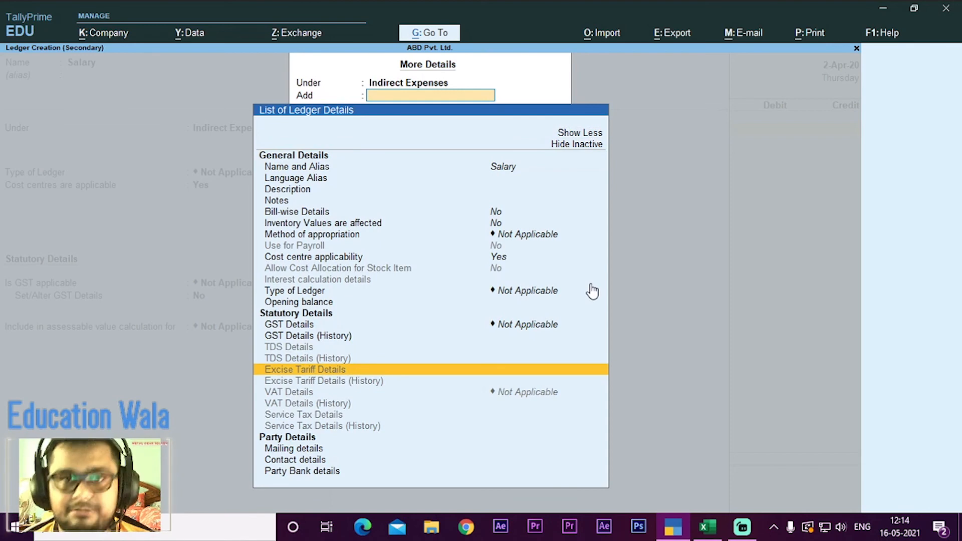
pyautogui.press('Down')
pyautogui.press('Up')
pyautogui.press('Up')
pyautogui.press('Up')
pyautogui.press('Up')
pyautogui.press('Up')
pyautogui.press('Up')
pyautogui.press('Up')
pyautogui.press('Up')
pyautogui.press('Up')
pyautogui.press('Up')
pyautogui.press('Up')
pyautogui.press('Up')
pyautogui.press('Up')
pyautogui.press('Up')
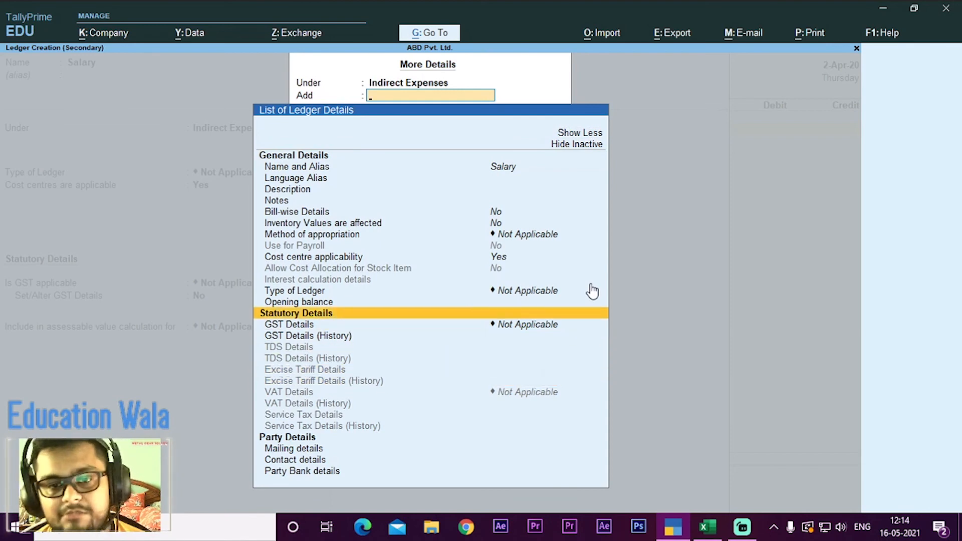
pyautogui.press('Down')
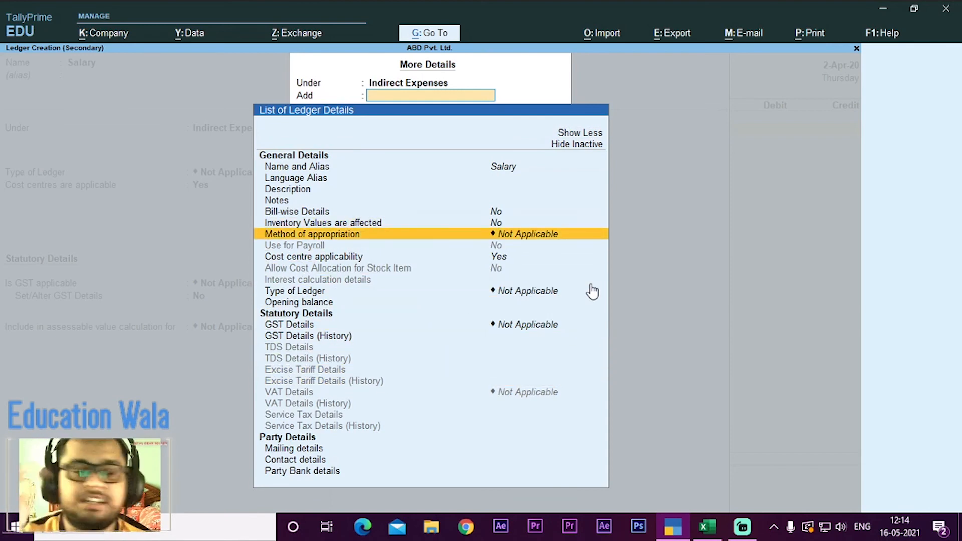
pyautogui.press('Up')
pyautogui.press('Up')
pyautogui.press('Up')
pyautogui.press('Up')
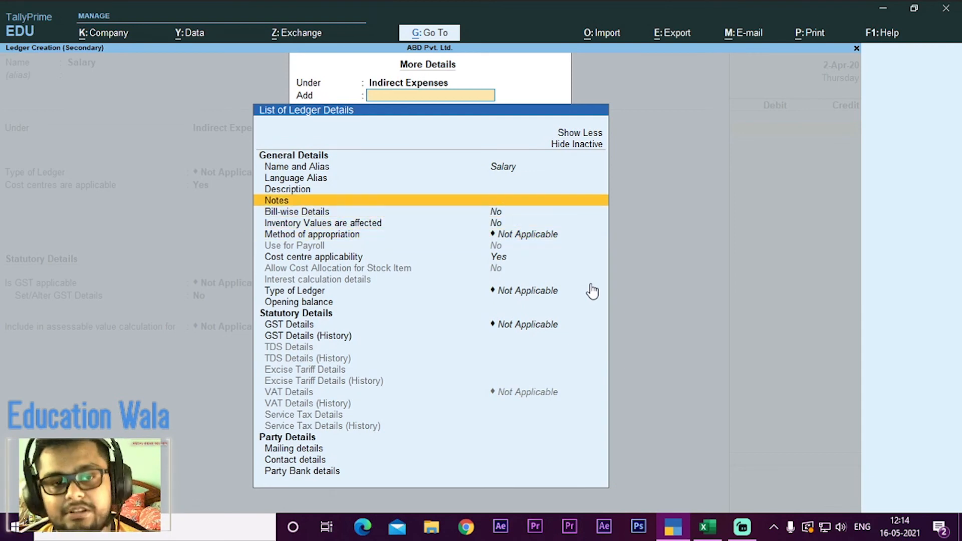
pyautogui.press('Escape')
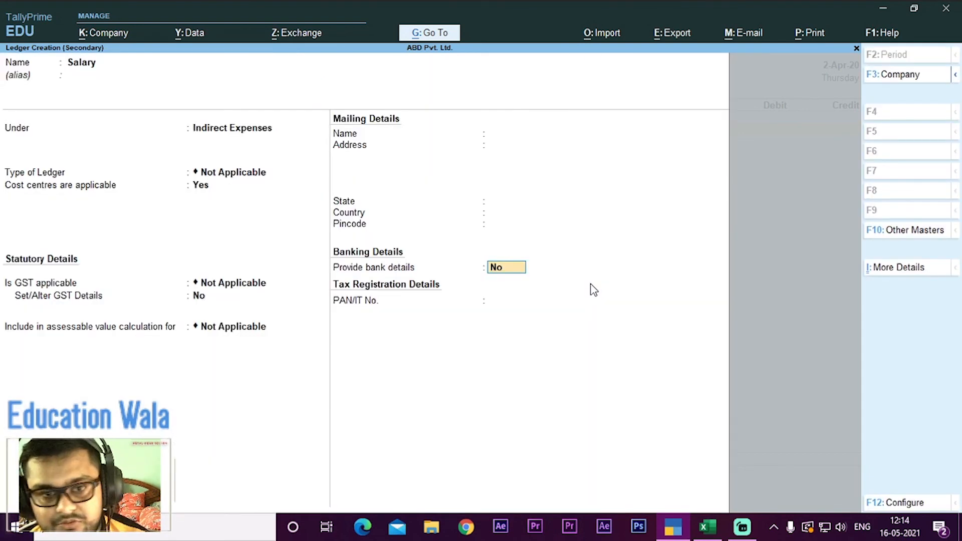
# Step: Save the Salary ledger and use it as the voucher's debit account
pyautogui.press('Return')
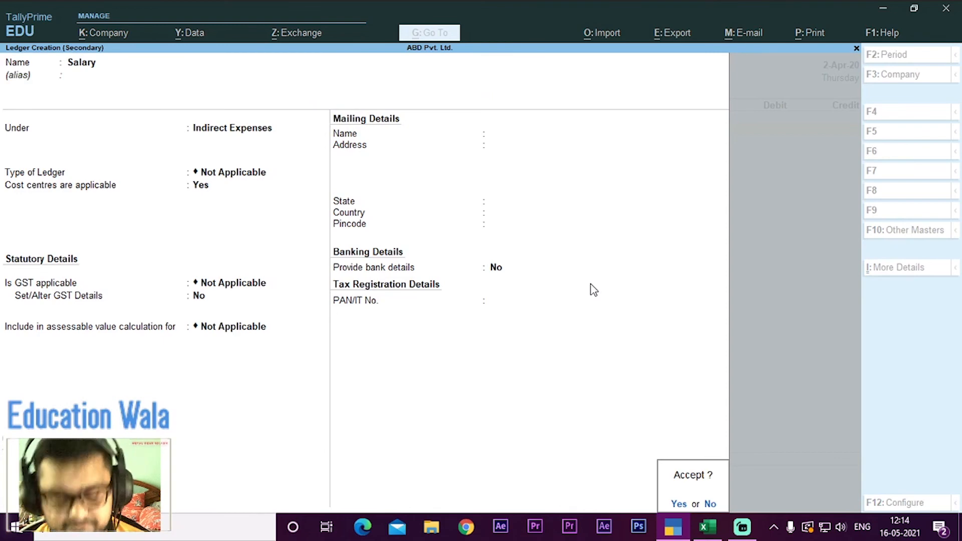
pyautogui.press('Return')
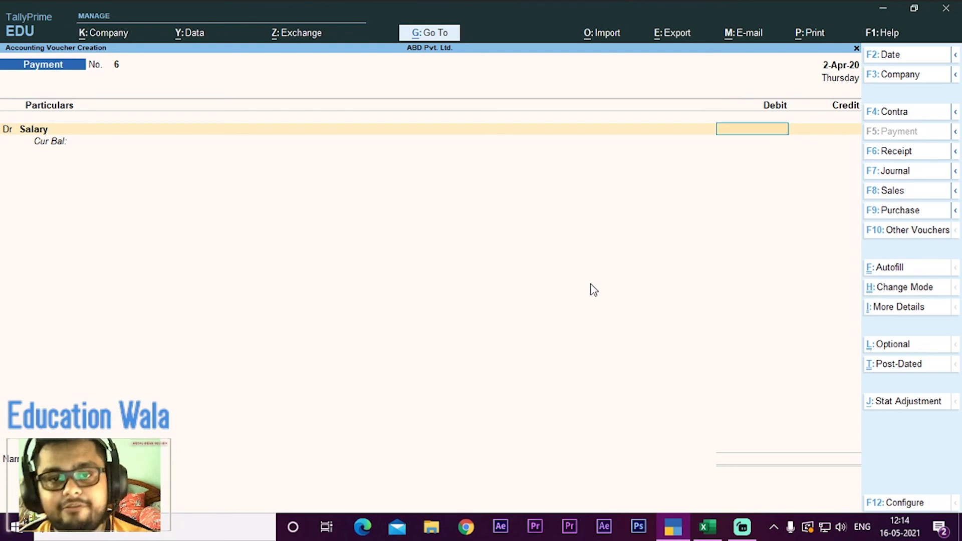
# Step: Set Select Cost Centre/Class to Yes in the payment voucher's configuration and save the configuration
pyautogui.click(872, 499)
pyautogui.click(395, 279)
pyautogui.press('Return')
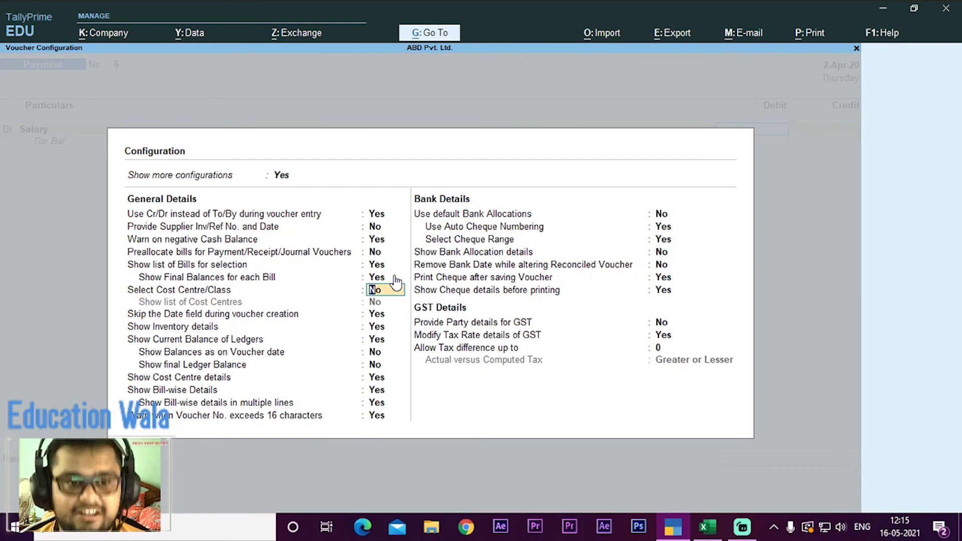
pyautogui.write('y')
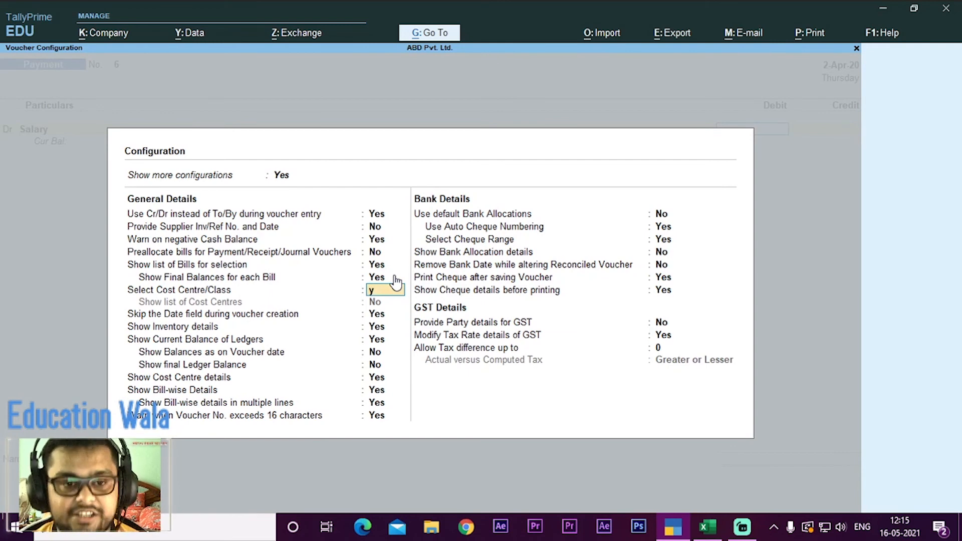
pyautogui.press('Return')
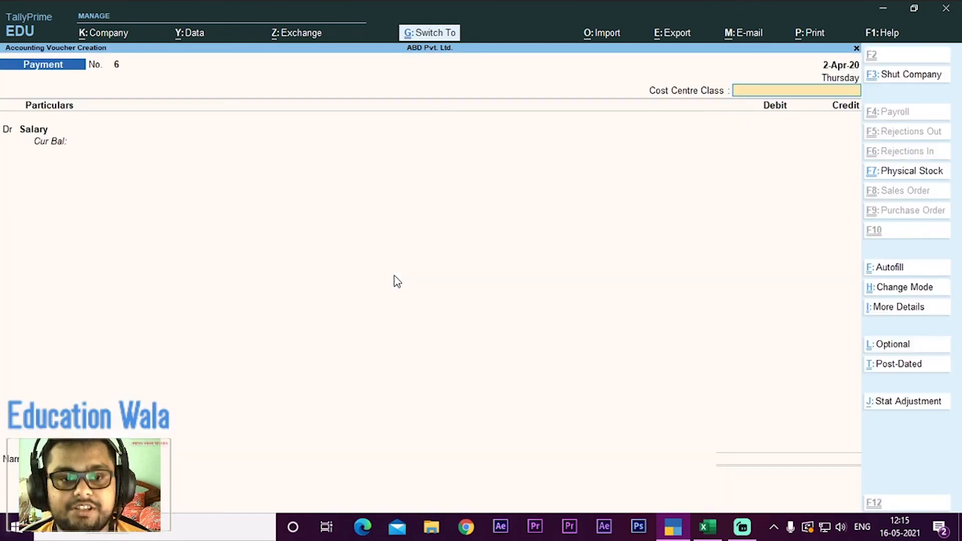
pyautogui.hotkey('ctrl', 'a')
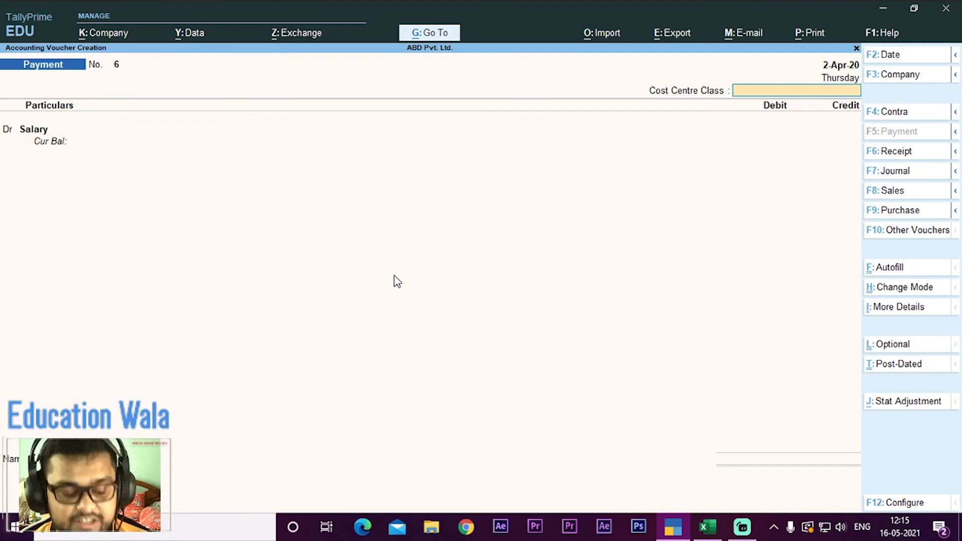
# Step: Check the Q4 transaction date in the Excel worksheet and set the payment voucher's date to 2-May-20
pyautogui.hotkey('alt', 'Tab')
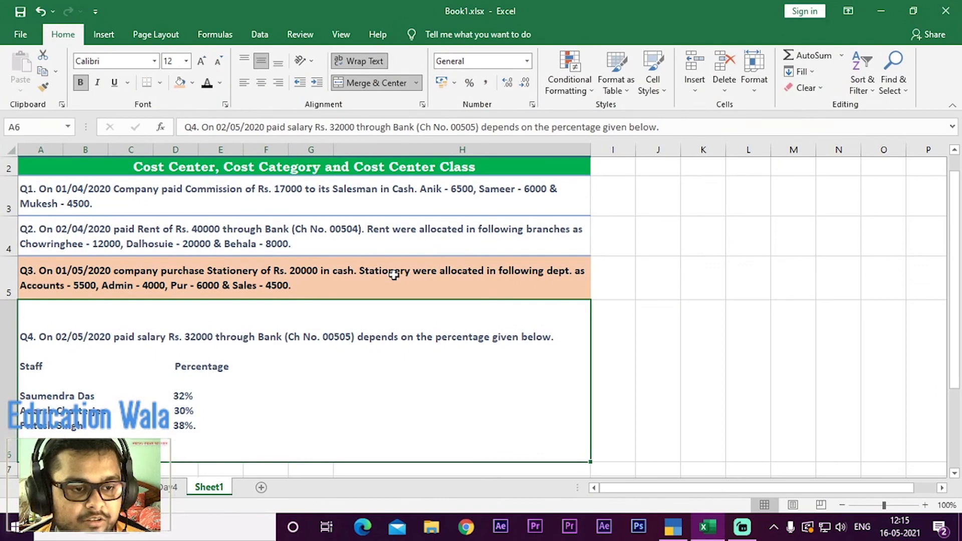
pyautogui.hotkey('alt', 'Tab')
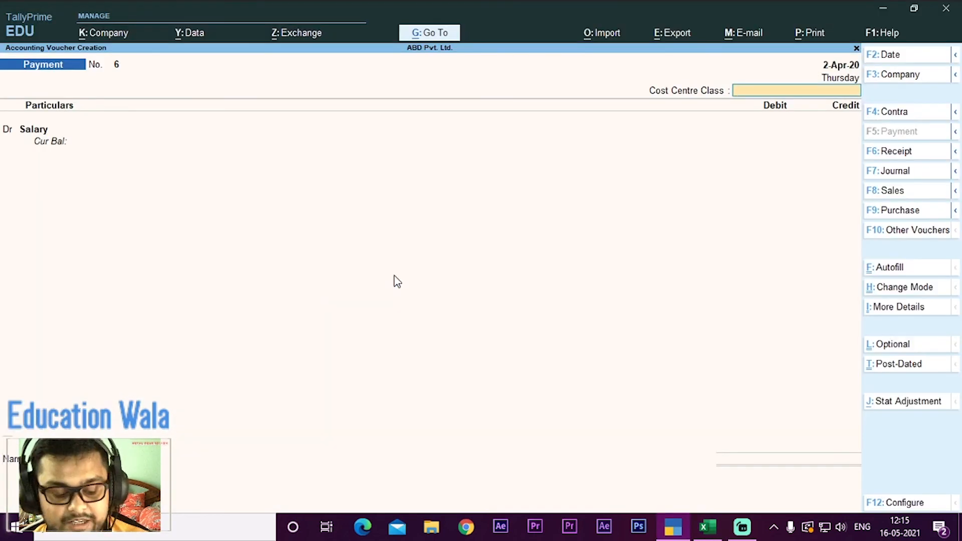
pyautogui.press('F2')
pyautogui.write('2/5/20')
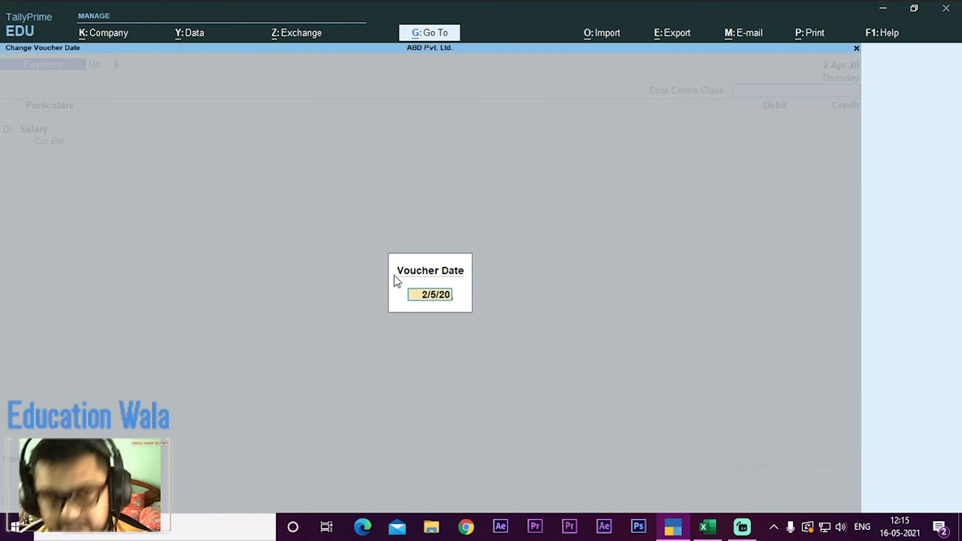
pyautogui.press('Return')
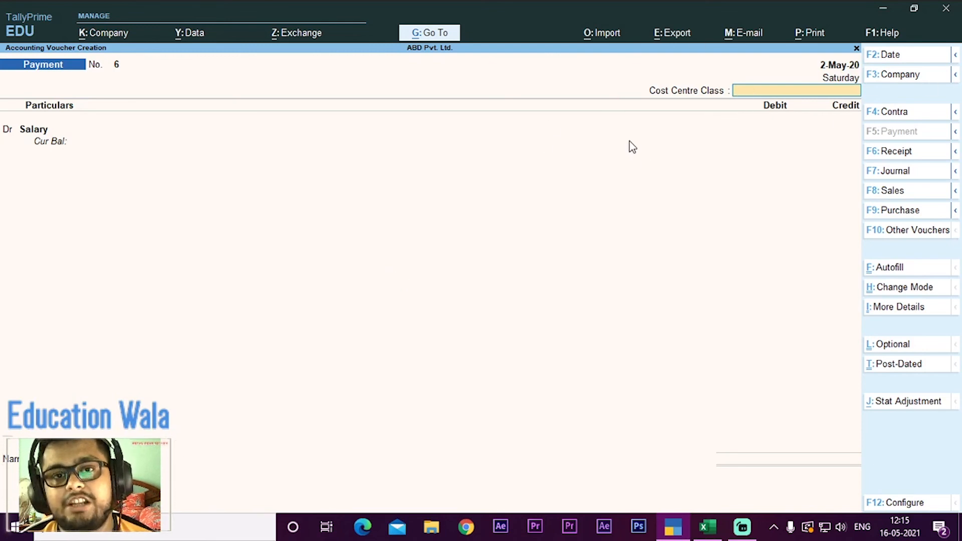
# Step: Apply the Staffs cost centre class to the payment voucher and debit Salary with the 32000 given in the Excel worksheet
pyautogui.press('Down')
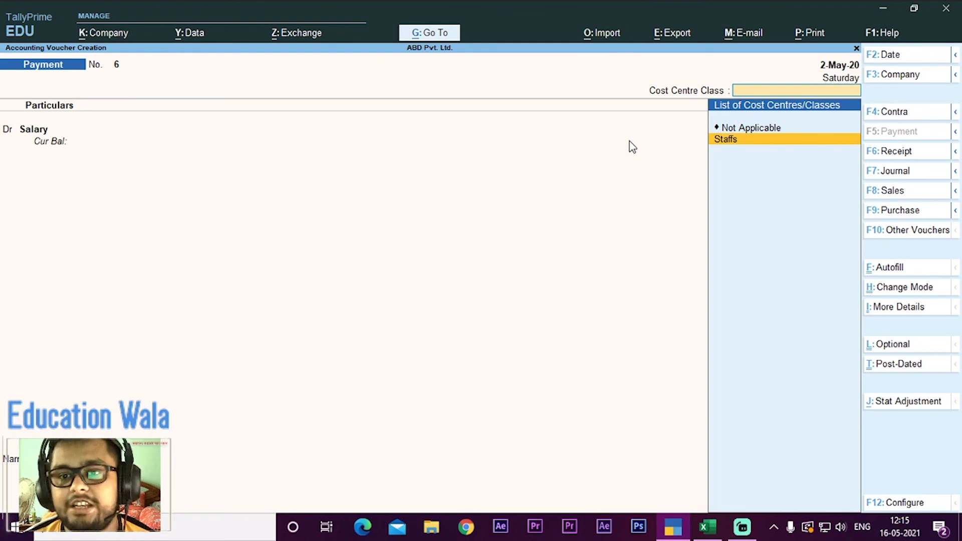
pyautogui.press('Return')
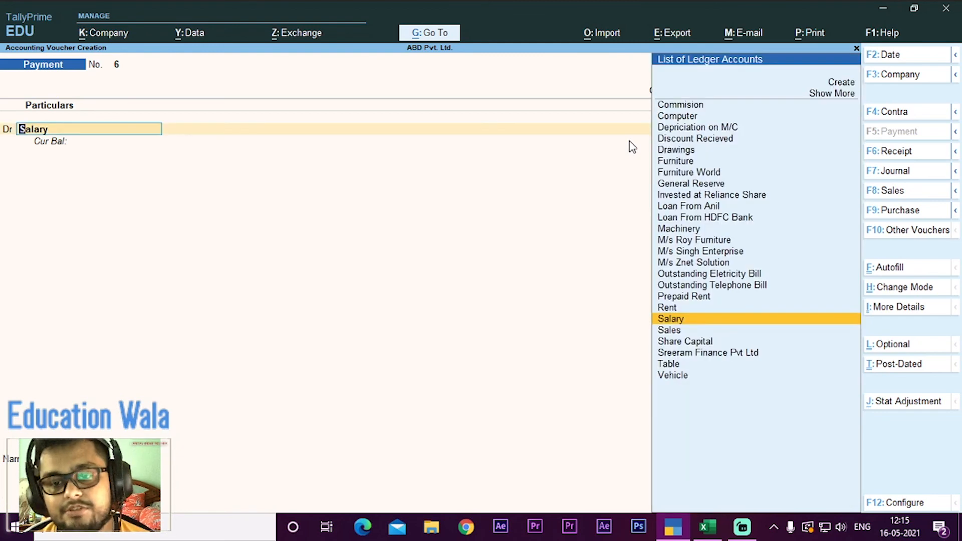
pyautogui.press('Return')
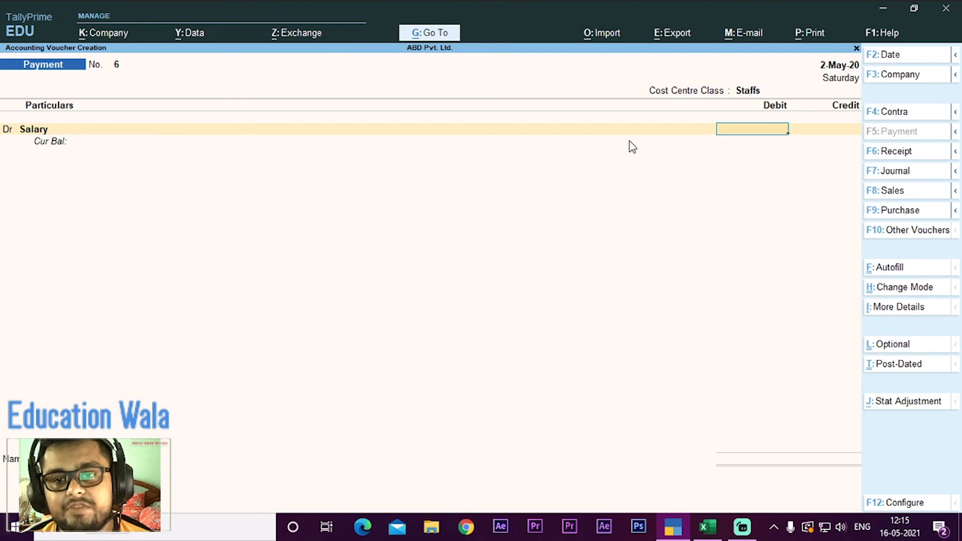
pyautogui.hotkey('alt', 'Tab')
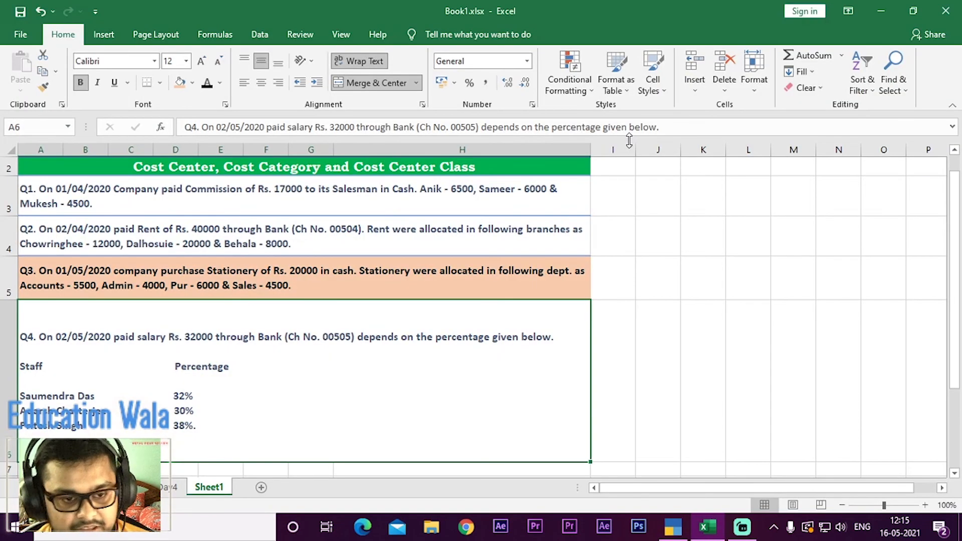
pyautogui.hotkey('alt', 'Tab')
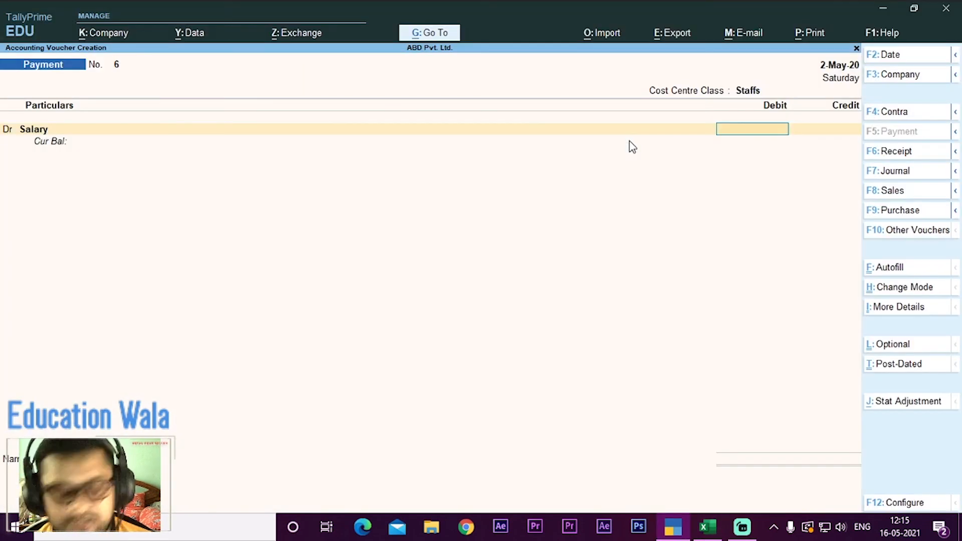
pyautogui.write('32000')
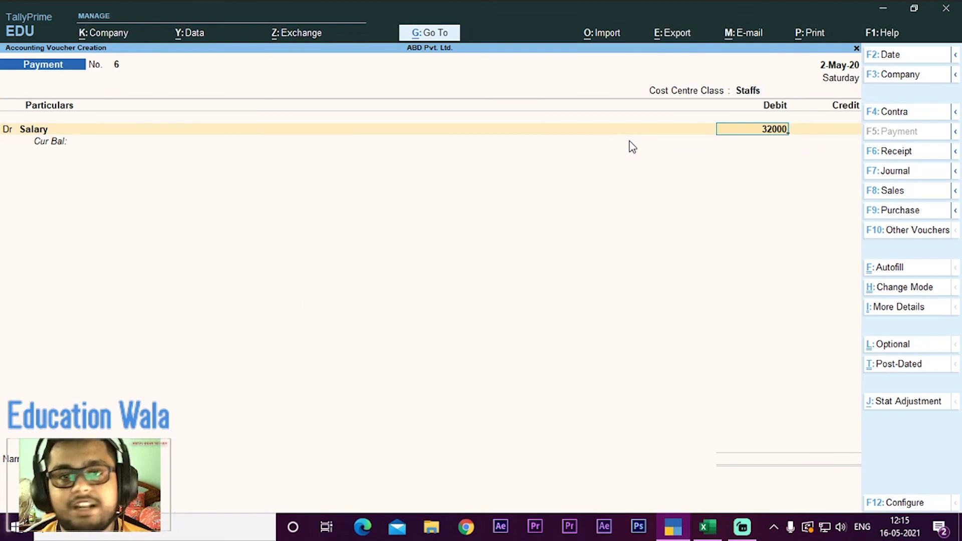
pyautogui.press('Return')
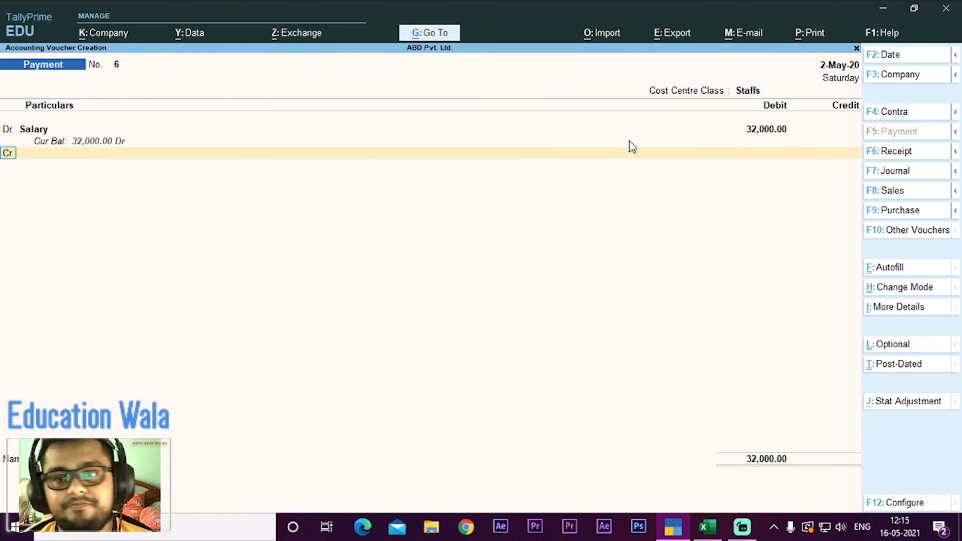
# Step: Credit Corporation Bank with the full 32,000.00 in the payment voucher
pyautogui.press('Return')
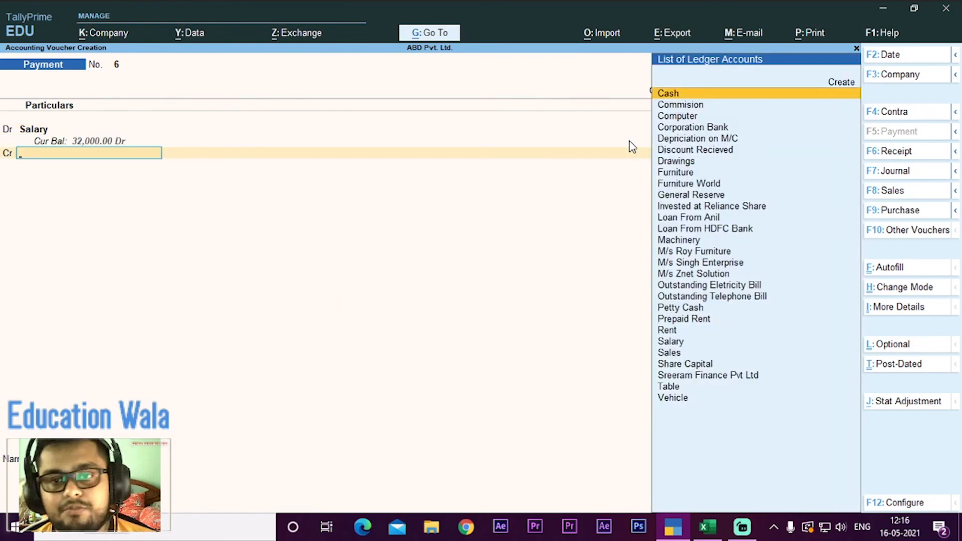
pyautogui.press('Down')
pyautogui.press('Down')
pyautogui.press('Down')
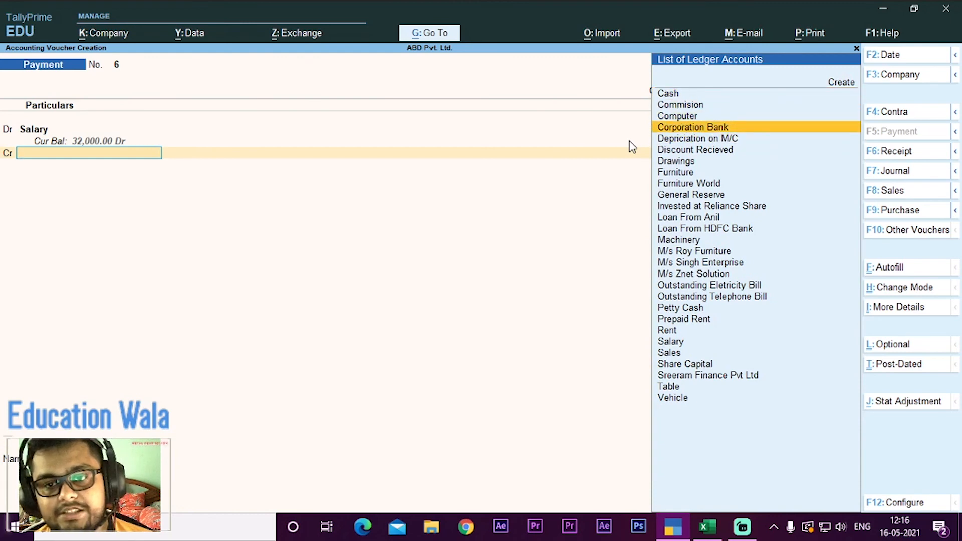
pyautogui.press('Return')
# Step: Check the Q4 cheque number in the worksheet and allocate the bank payment to cheque 00505 dated 2-May-20, with cheque range Not Applicable
pyautogui.press('Return')
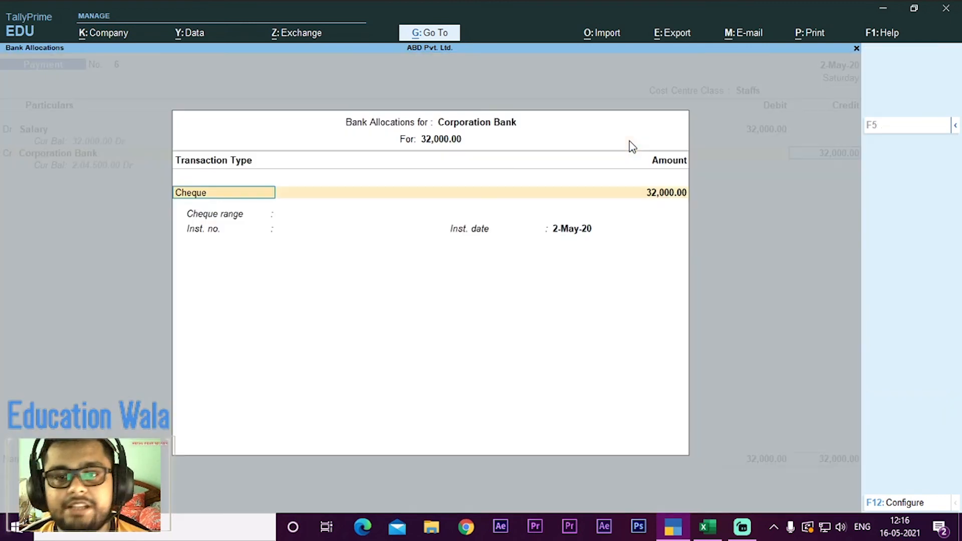
pyautogui.press('Return')
pyautogui.press('Return')
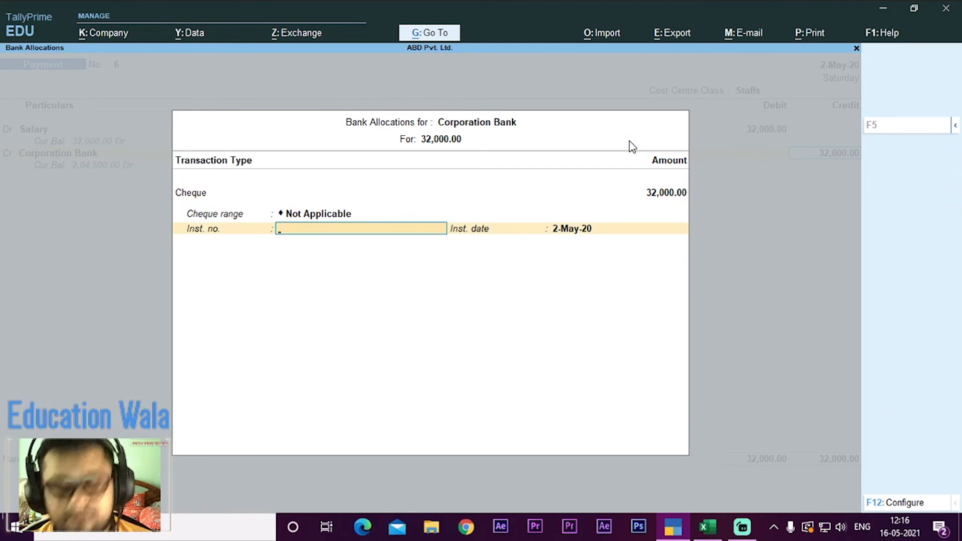
pyautogui.hotkey('alt', 'Tab')
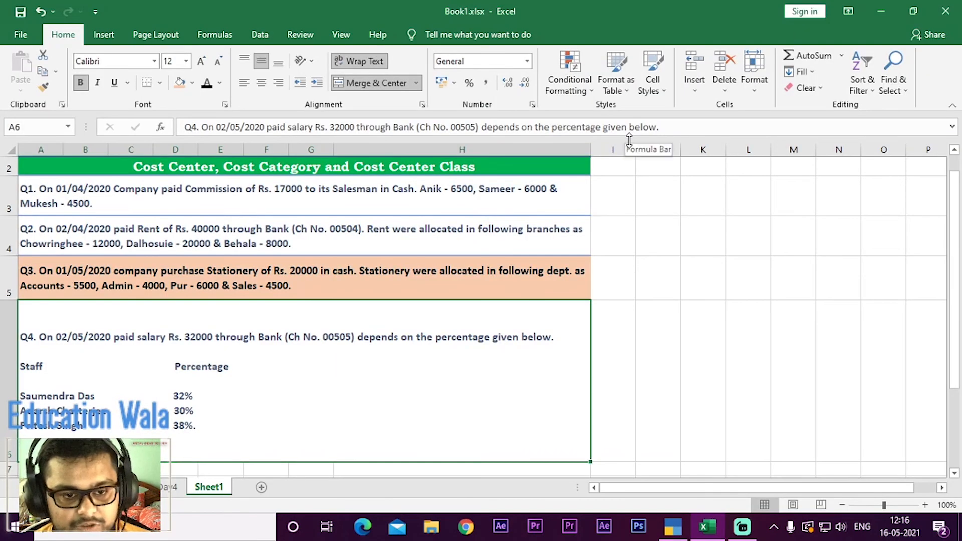
pyautogui.hotkey('alt', 'Tab')
pyautogui.write('00505')
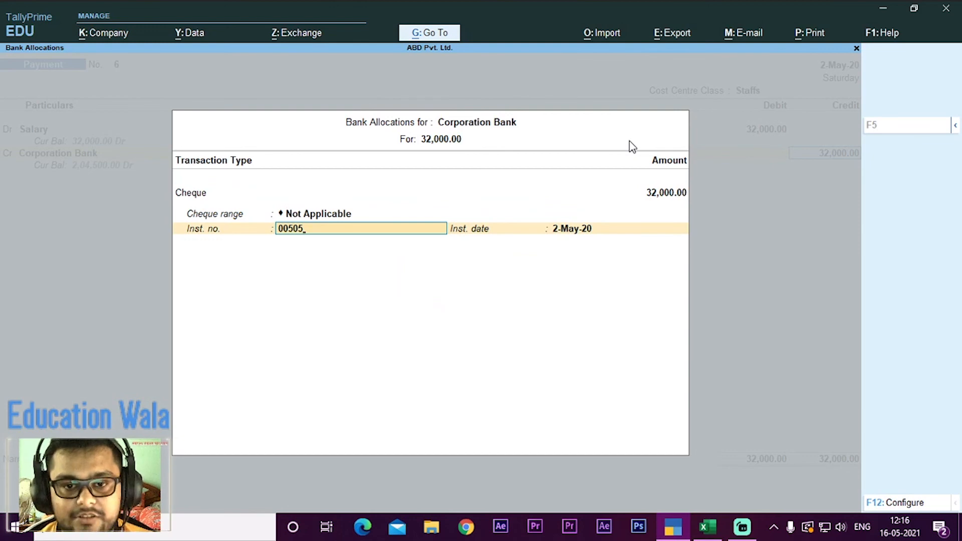
pyautogui.press('Return')
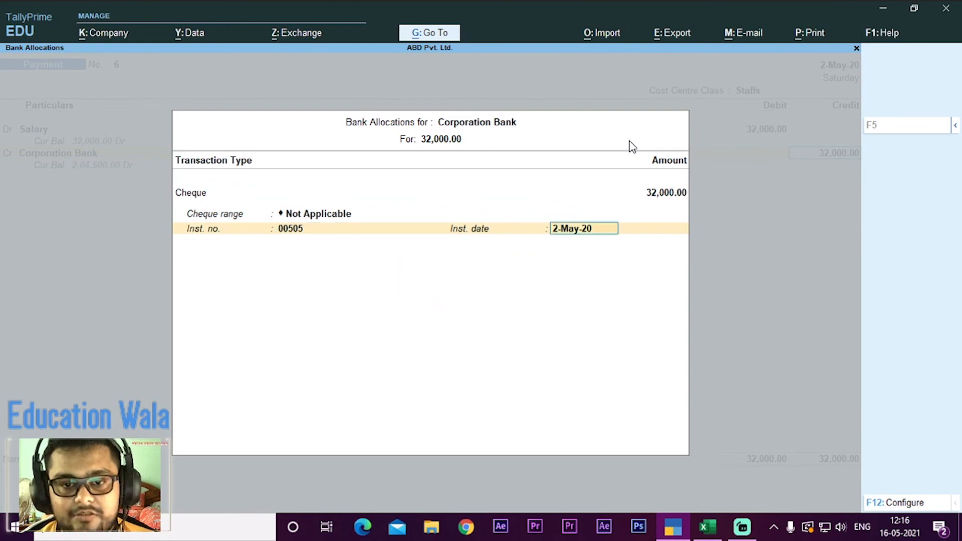
pyautogui.press('Return')
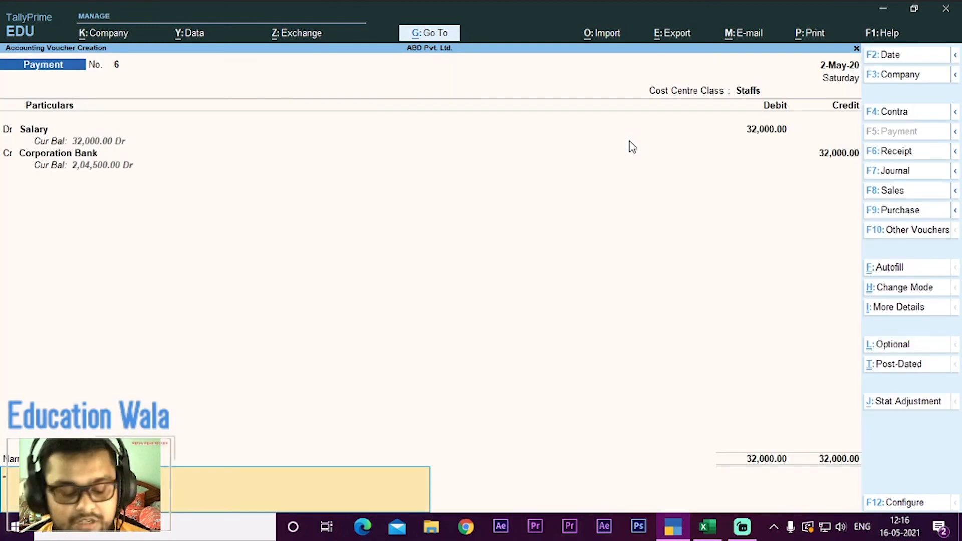
# Step: Save the salary payment voucher without a narration and review its automatic cost centre allocation among the staff
pyautogui.press('Return')
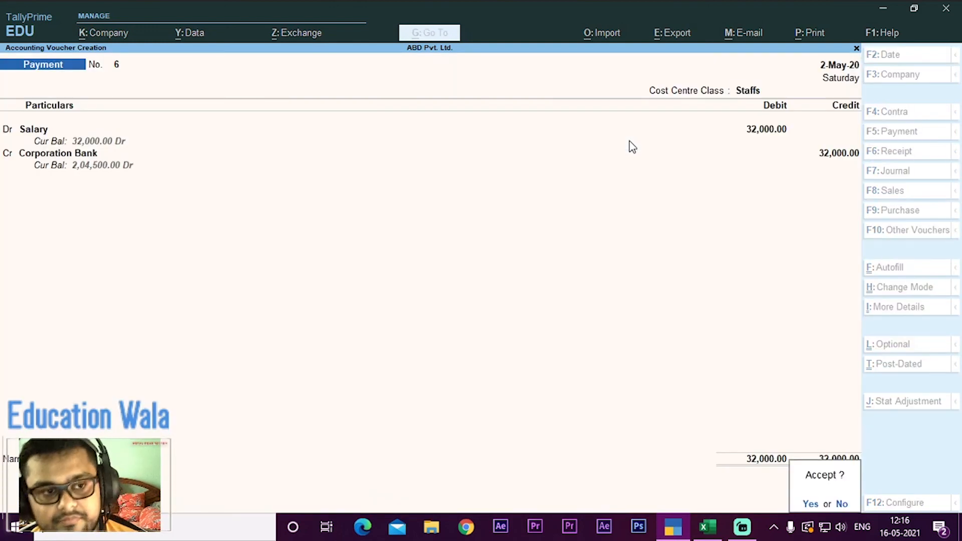
pyautogui.press('Return')
pyautogui.press('pageup')
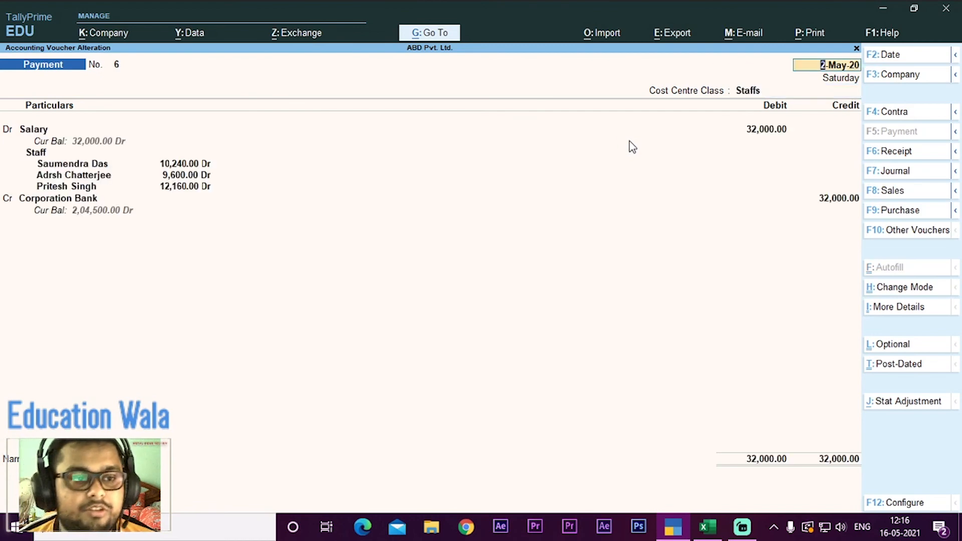
pyautogui.press('pagedown')
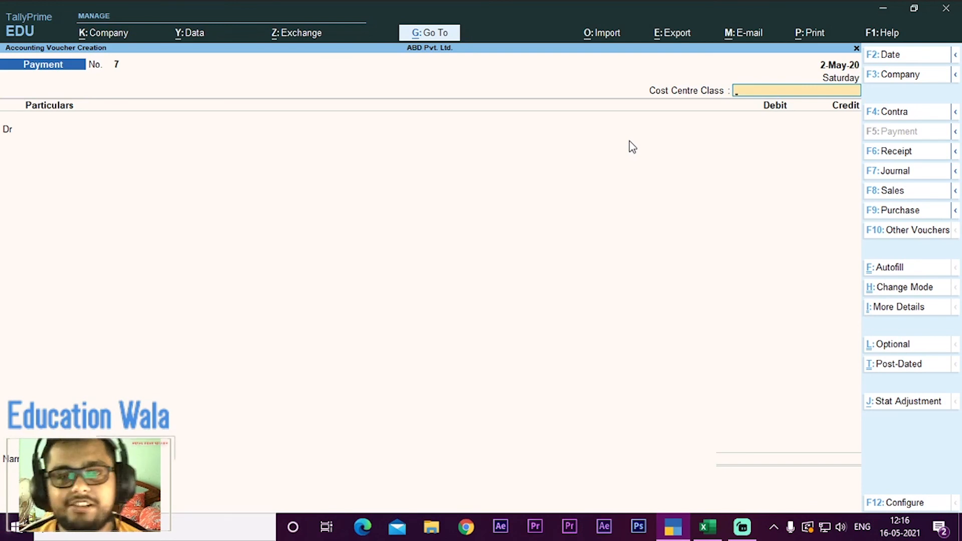
# Step: Leave voucher creation, examine the saved salary payment from the Day Book, and return to the Gateway of Tally
pyautogui.press('Escape')
pyautogui.press('Return')
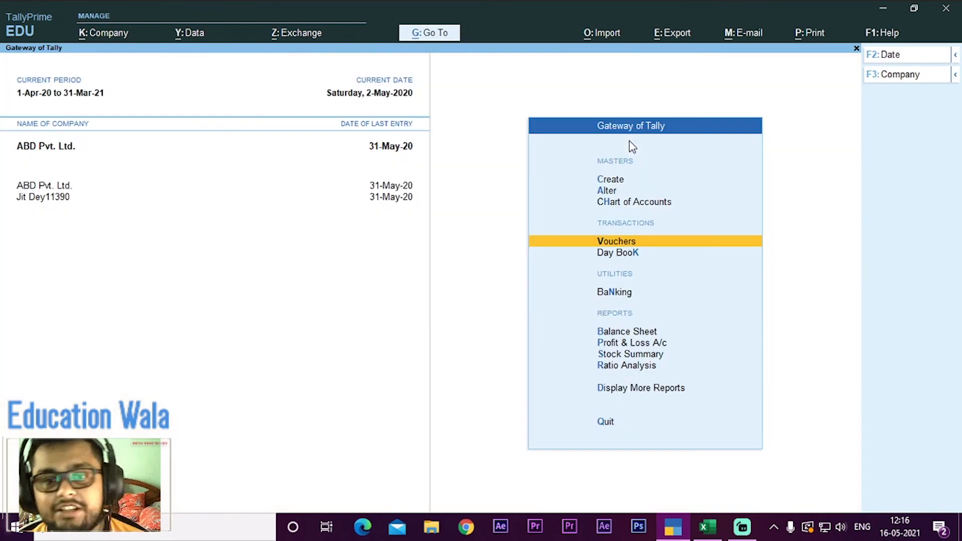
pyautogui.press('Down')
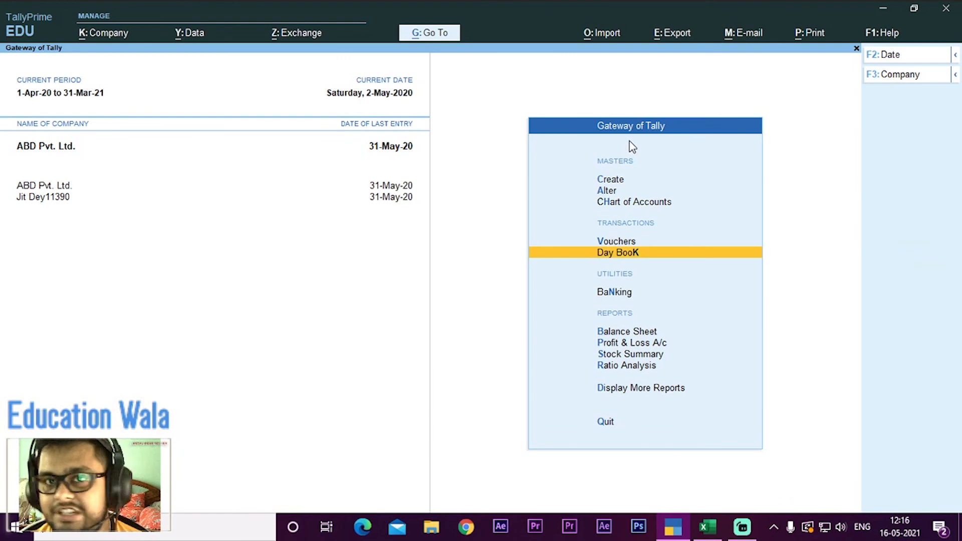
pyautogui.press('Return')
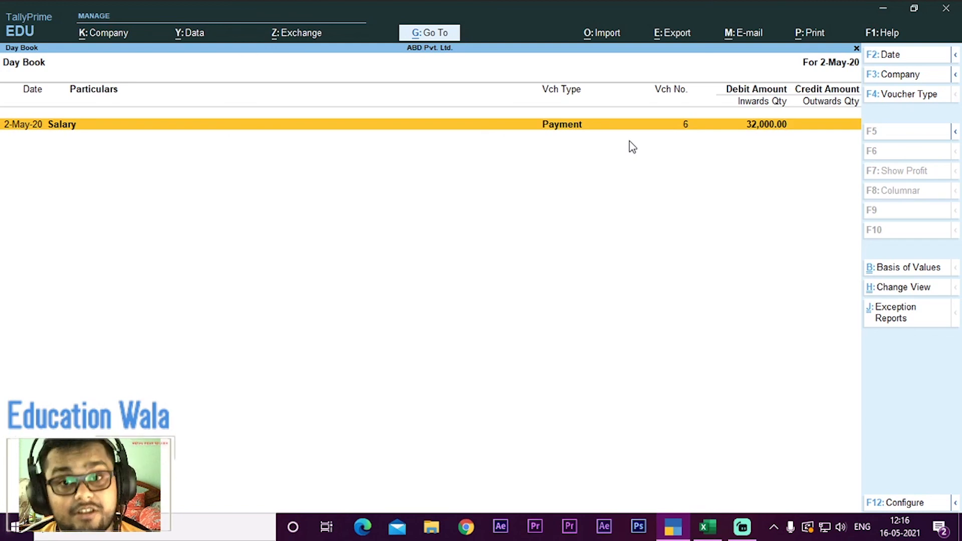
pyautogui.press('Return')
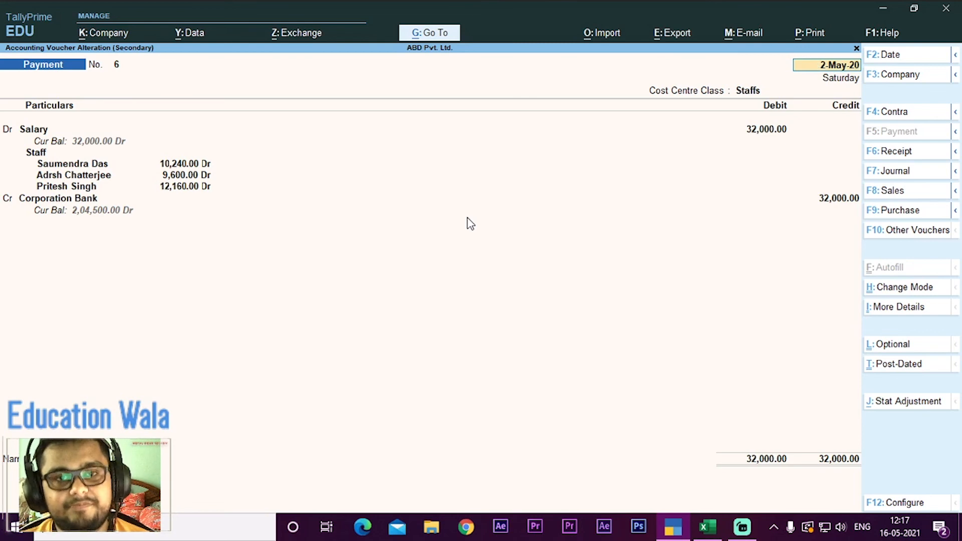
pyautogui.press('Escape')
pyautogui.press('Escape')
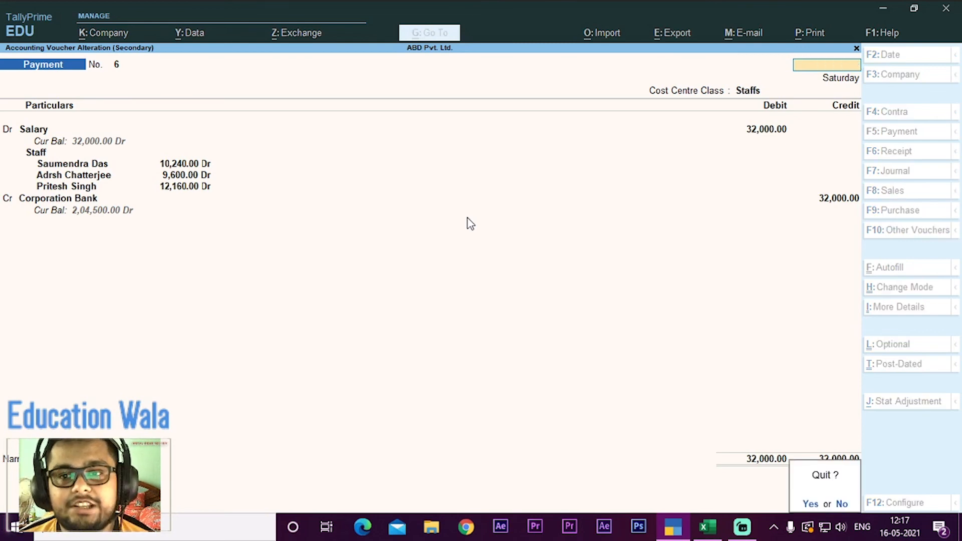
pyautogui.press('y')
pyautogui.press('Escape')
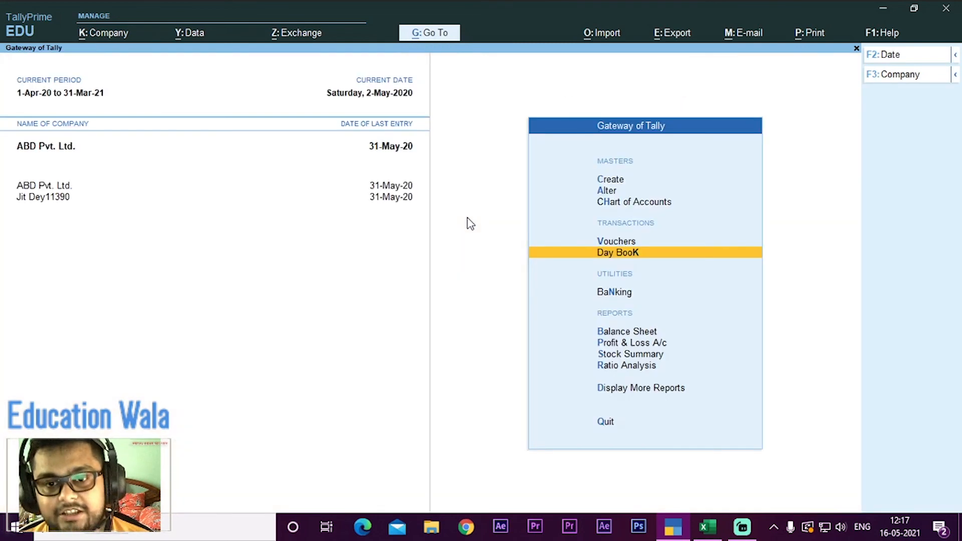
# Step: Start quitting the program from the Gateway of Tally
pyautogui.press('Up')
pyautogui.press('Up')
pyautogui.press('Up')
pyautogui.press('Up')
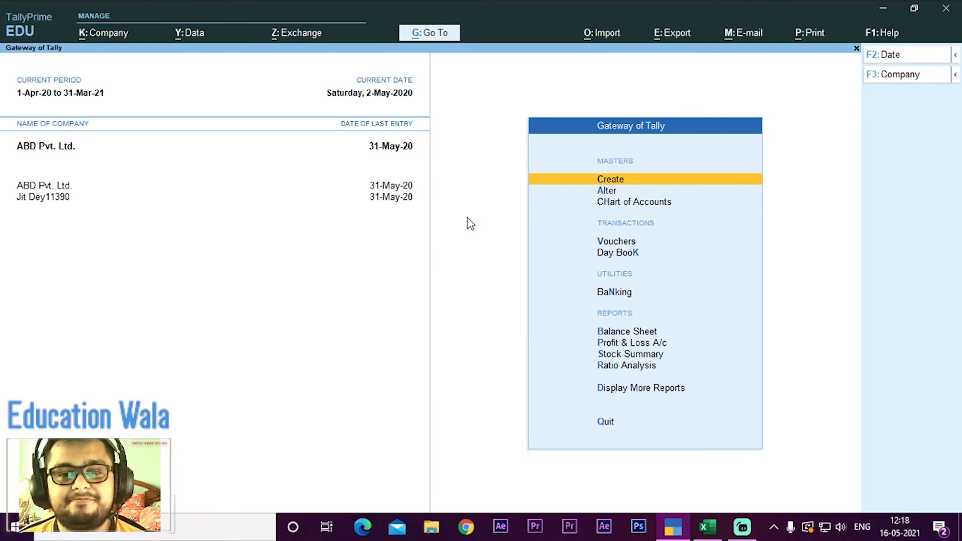
pyautogui.press('Escape')
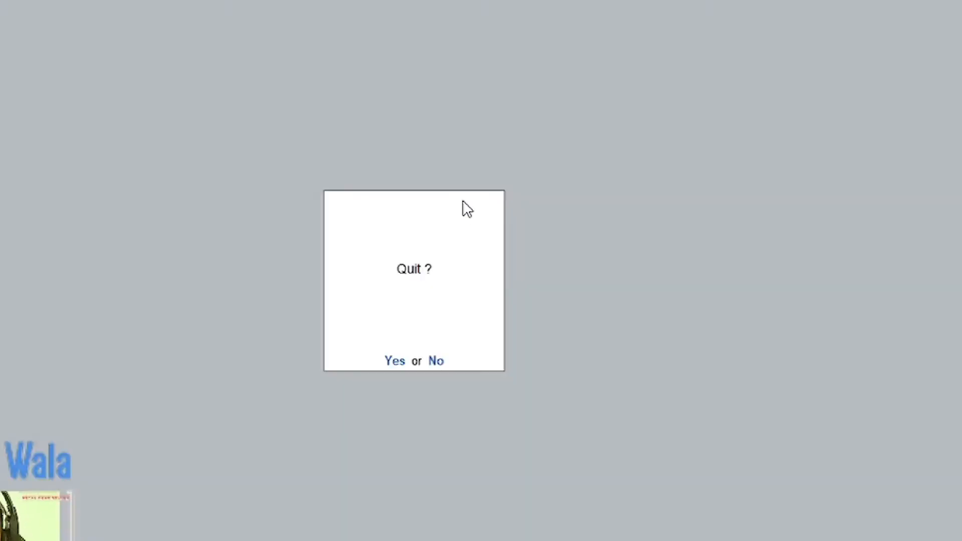